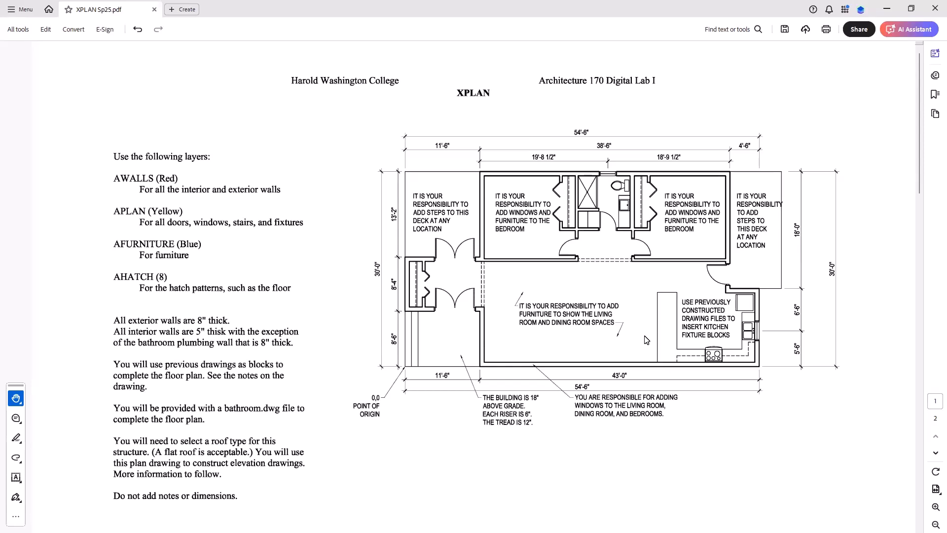
Step: Review both pages of the XPLAN PDF and enlarge the floor plan on the first page
click(935, 452)
scroll(663, 364, down, 1)
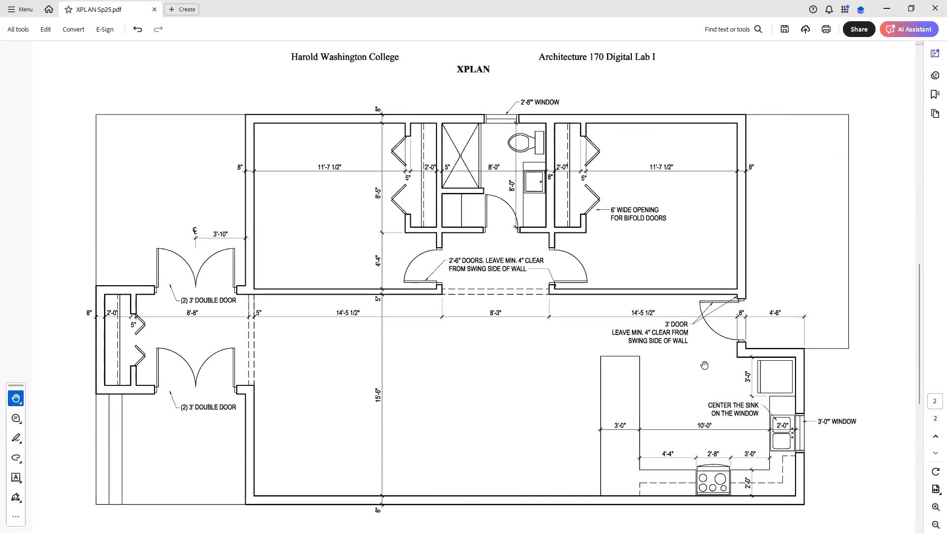
click(934, 436)
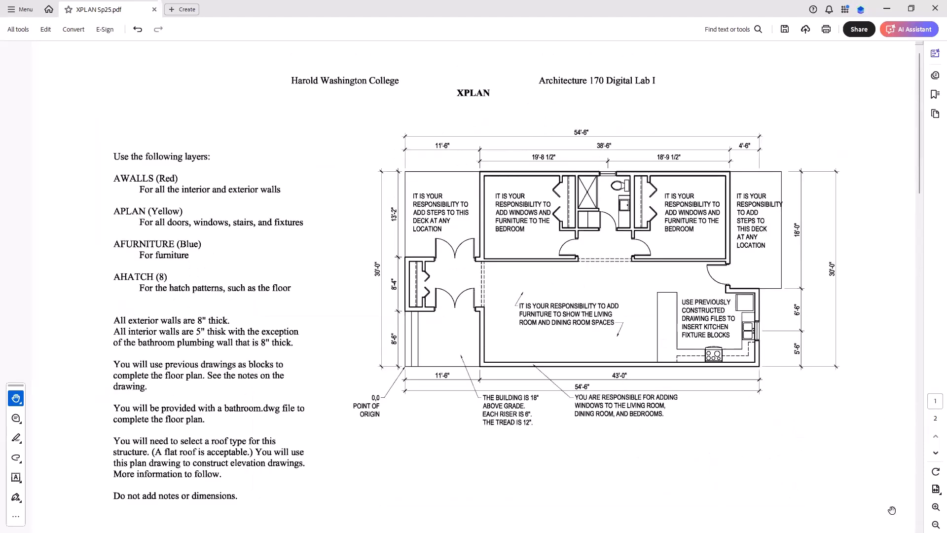
click(935, 507)
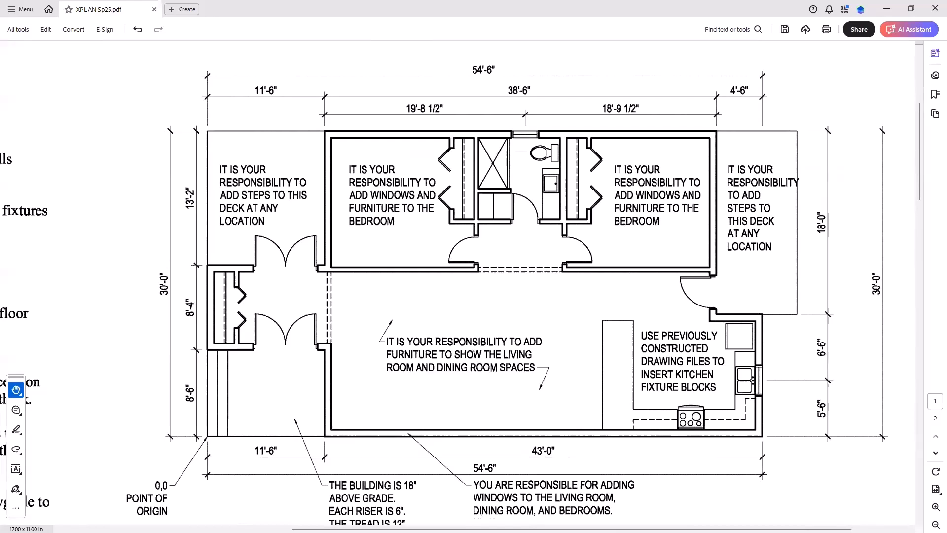
Step: Switch to AutoCAD and check the unit settings of the XPLAN2 drawing
click(576, 532)
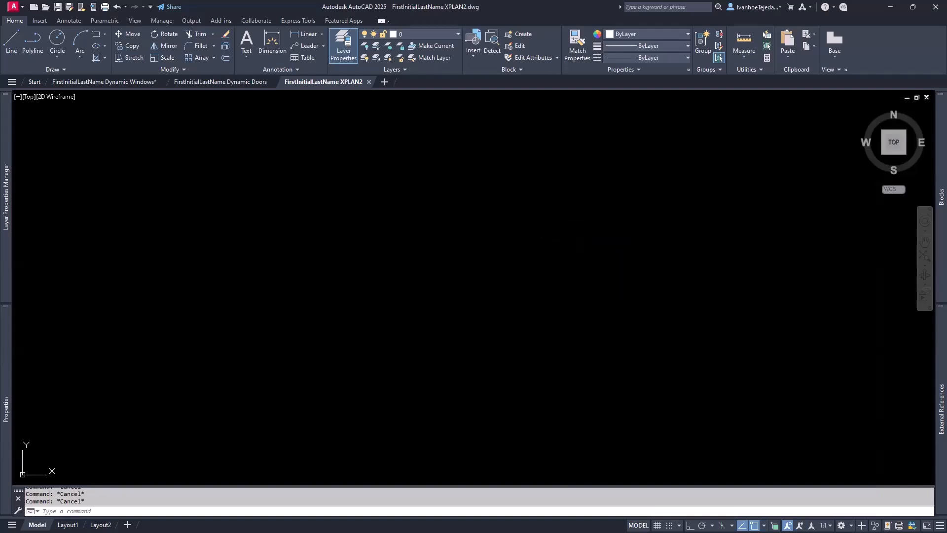
text(units)
key(Return)
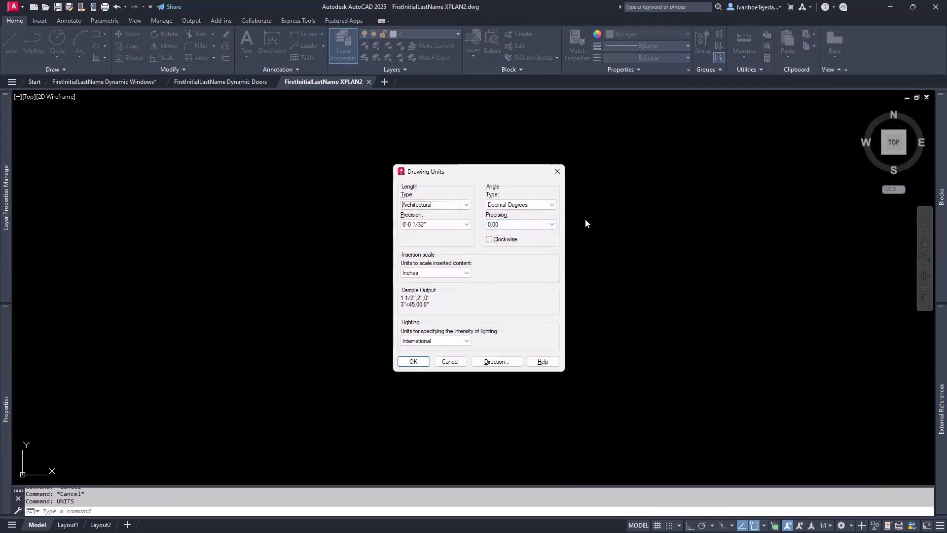
click(412, 361)
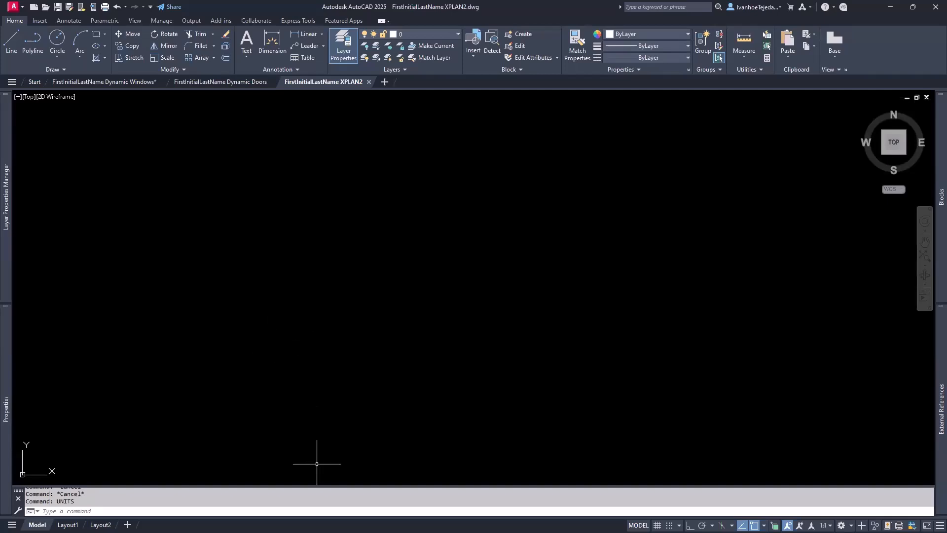
Step: Switch to the XPLAN PDF to read the required layer names and colors, and return to AutoCAD
key(alt+Tab)
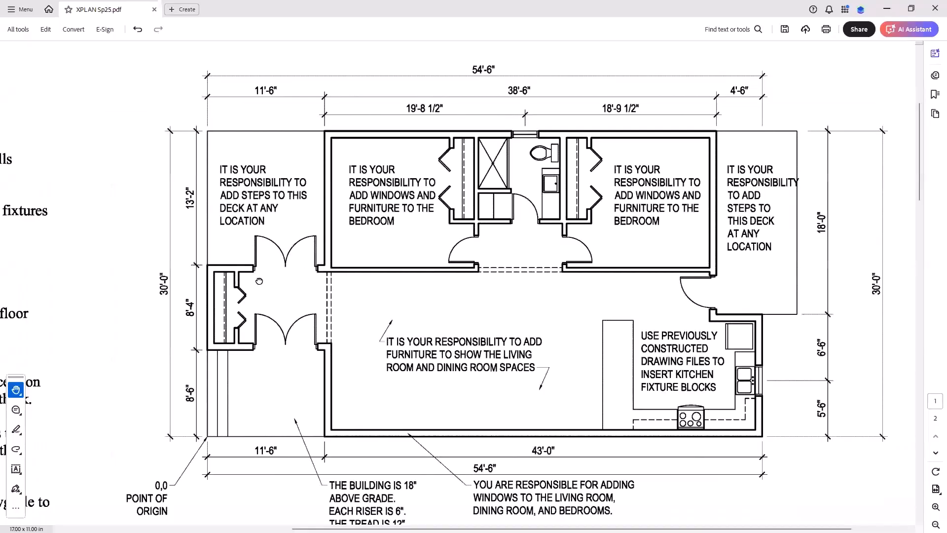
scroll(631, 269, left, 5)
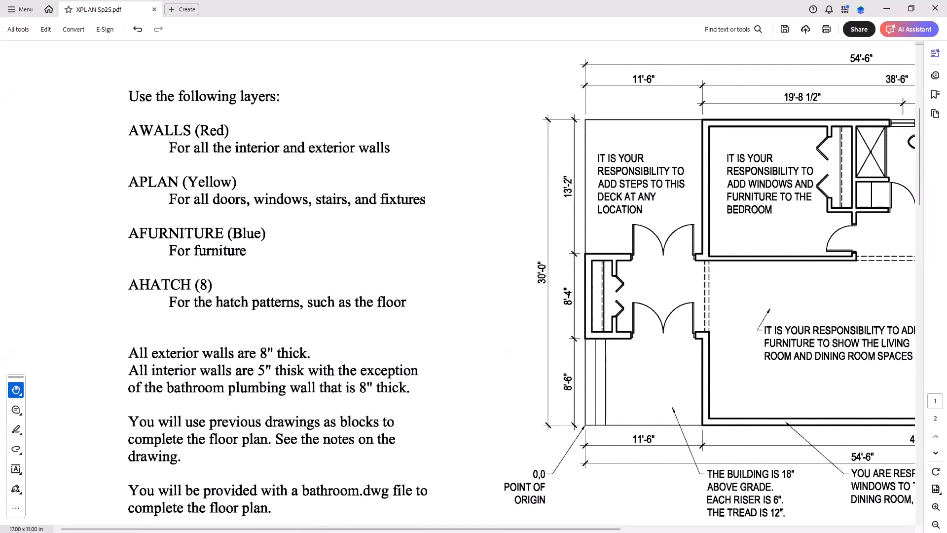
key(alt+Tab)
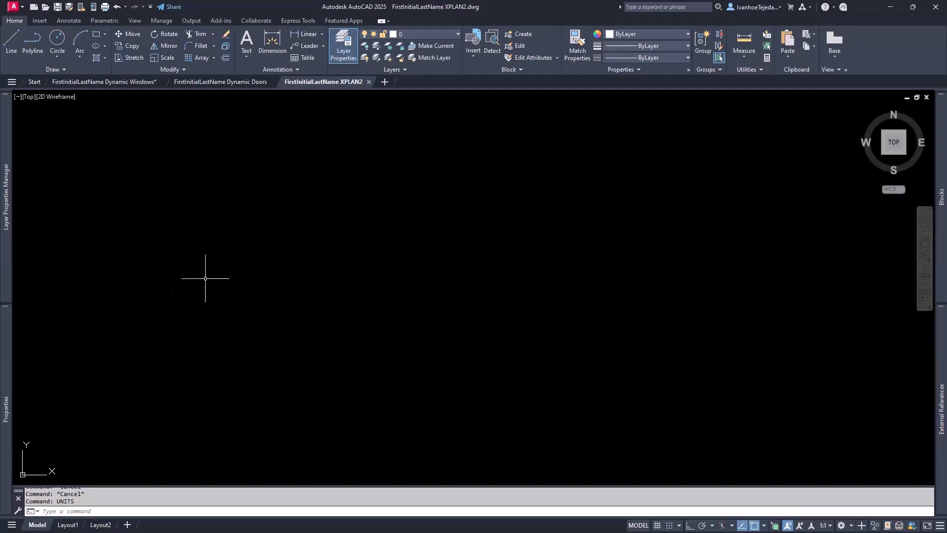
Step: Create a red layer named AWALLS and make it the current layer
mouse_move(7, 193)
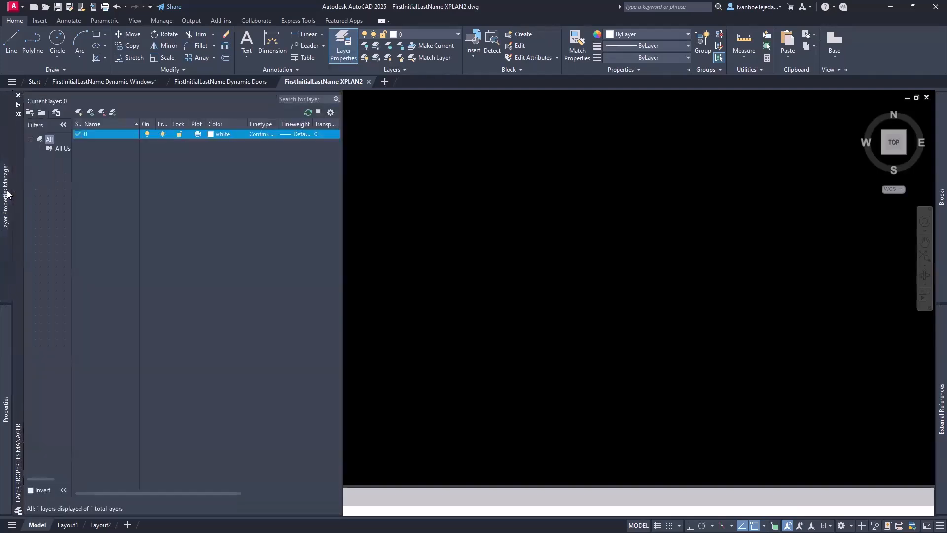
click(78, 113)
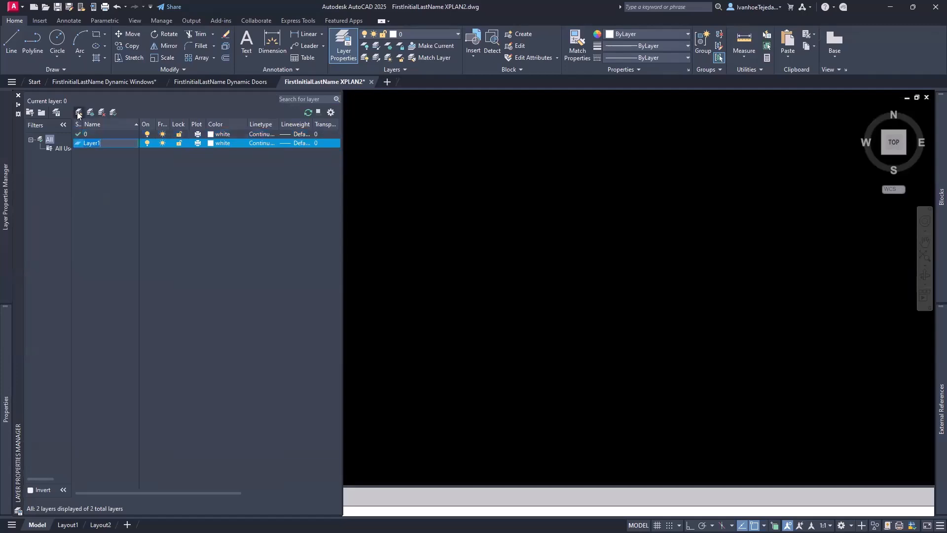
text(AWALLS)
key(Return)
click(211, 143)
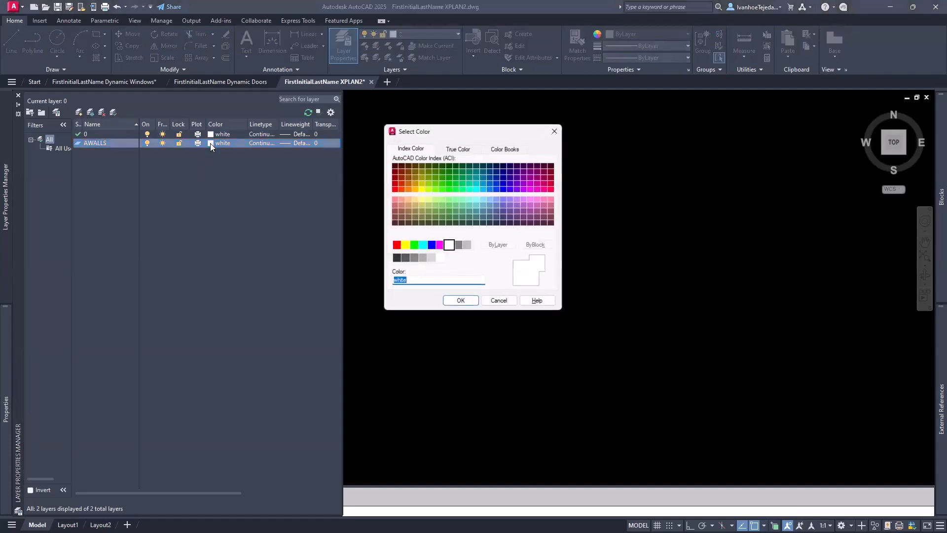
click(395, 245)
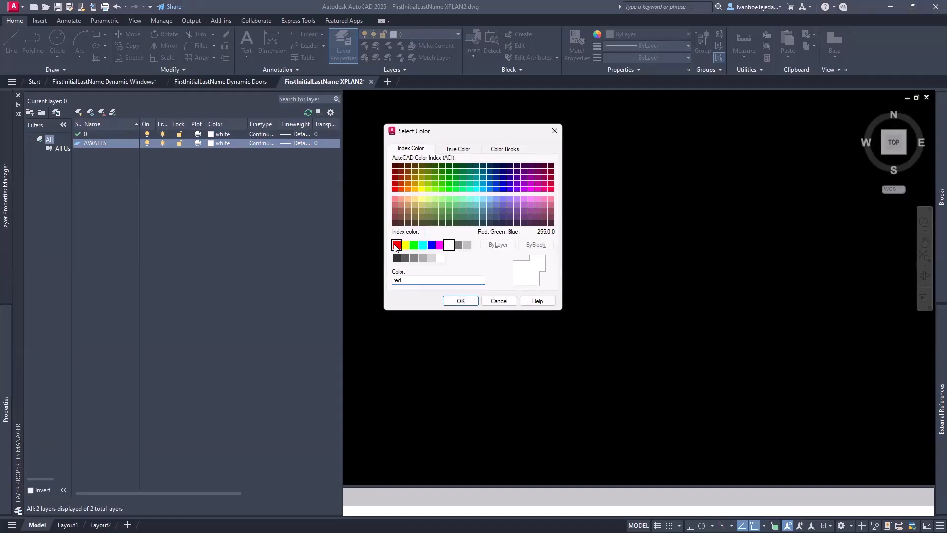
click(460, 301)
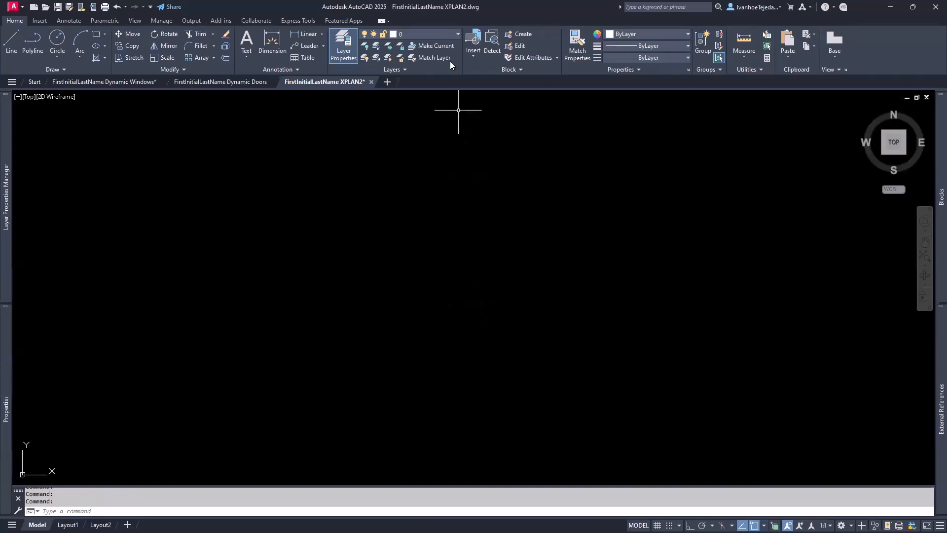
click(456, 35)
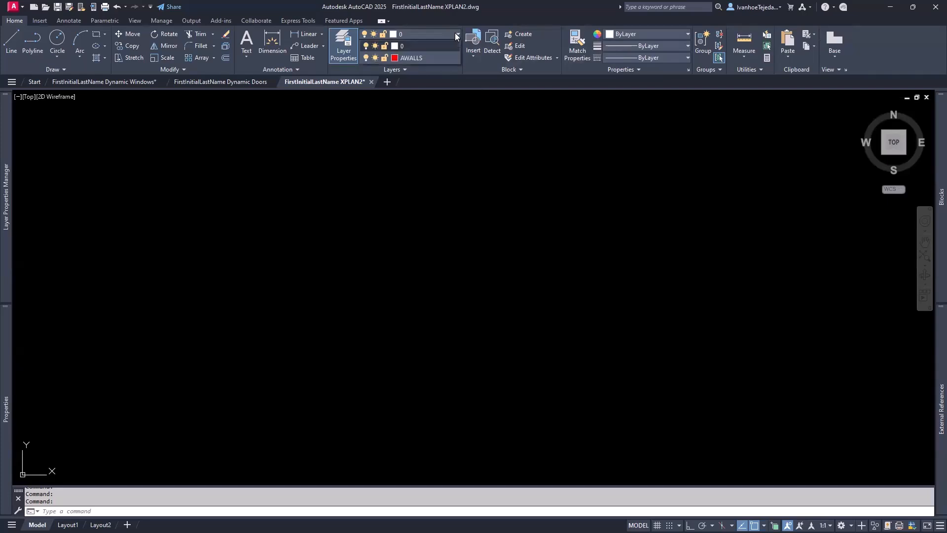
click(415, 59)
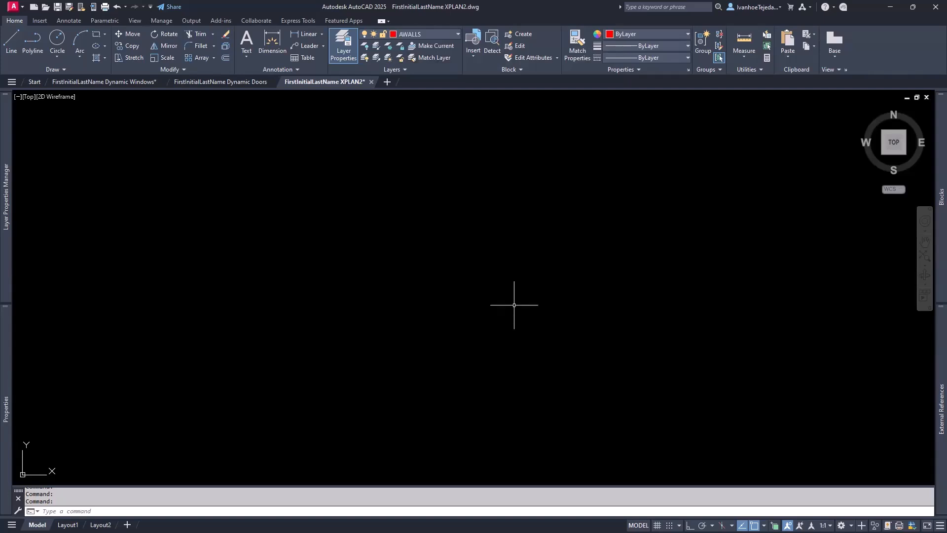
Step: Check the overall width in the XPLAN PDF and draw a horizontal 54'6" line rightward from 0,0 in AutoCAD with Ortho on
scroll(514, 305, down, 2)
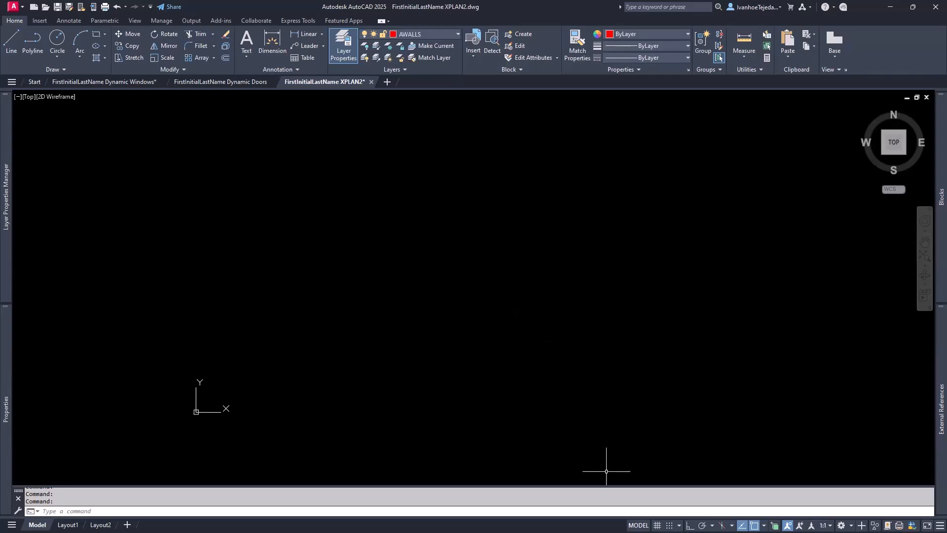
key(alt+Tab)
drag(461, 284, 360, 285)
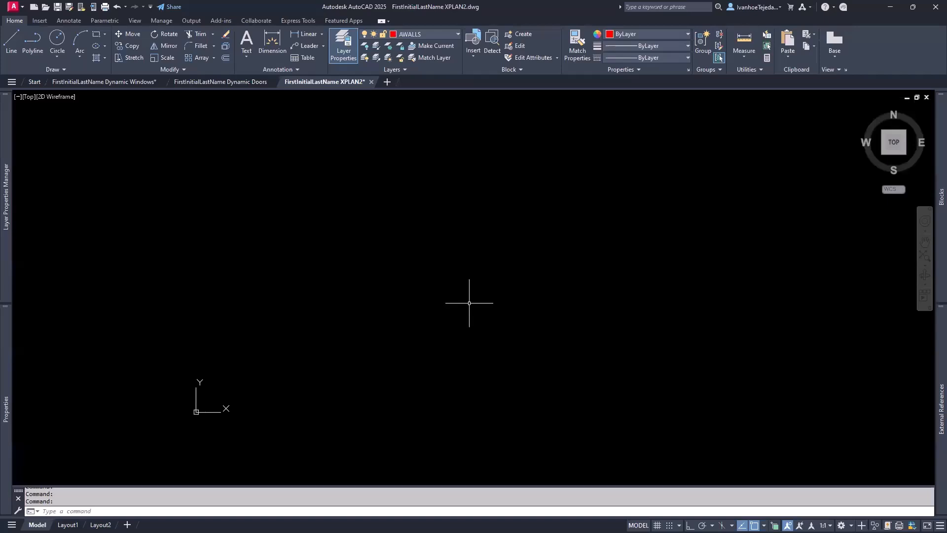
text(L)
key(Return)
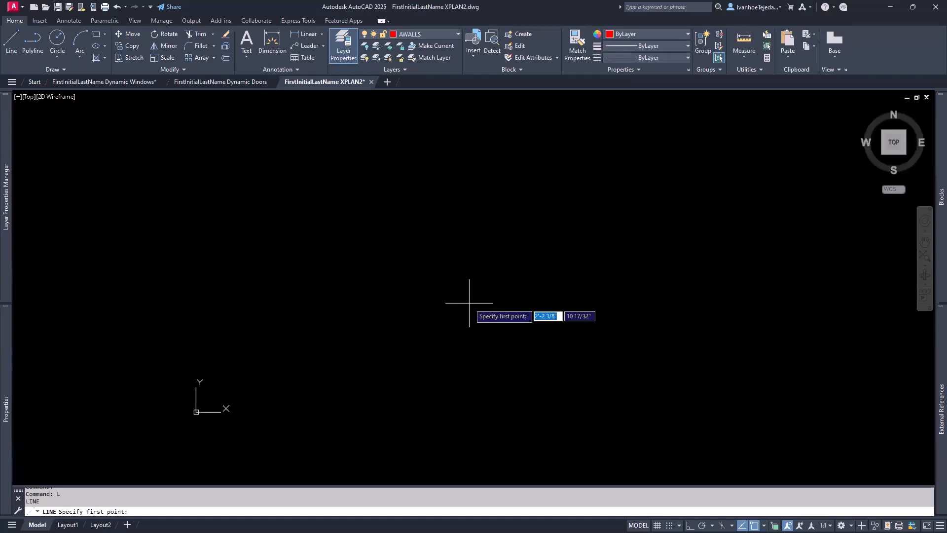
text(54'6)
key(BackSpace)
key(BackSpace)
key(BackSpace)
key(BackSpace)
text(0,0)
key(Return)
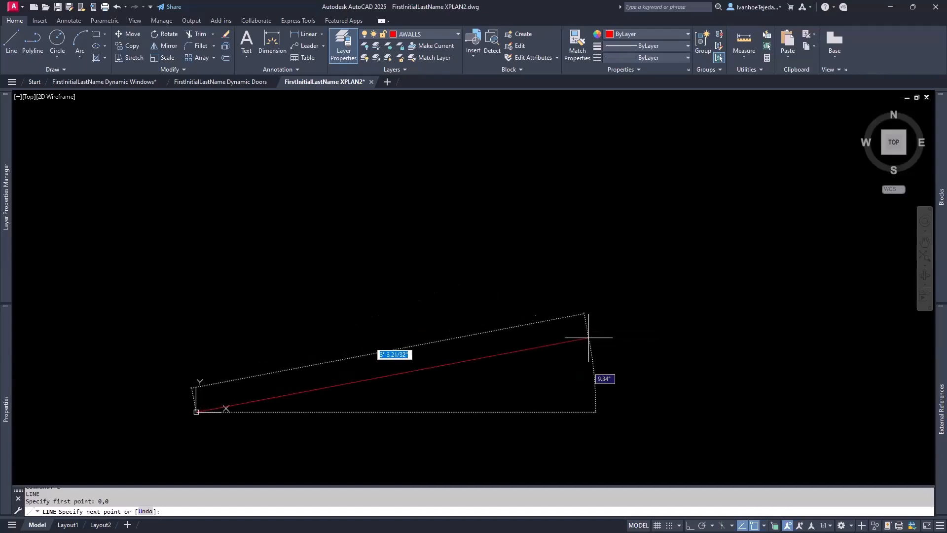
key(F8)
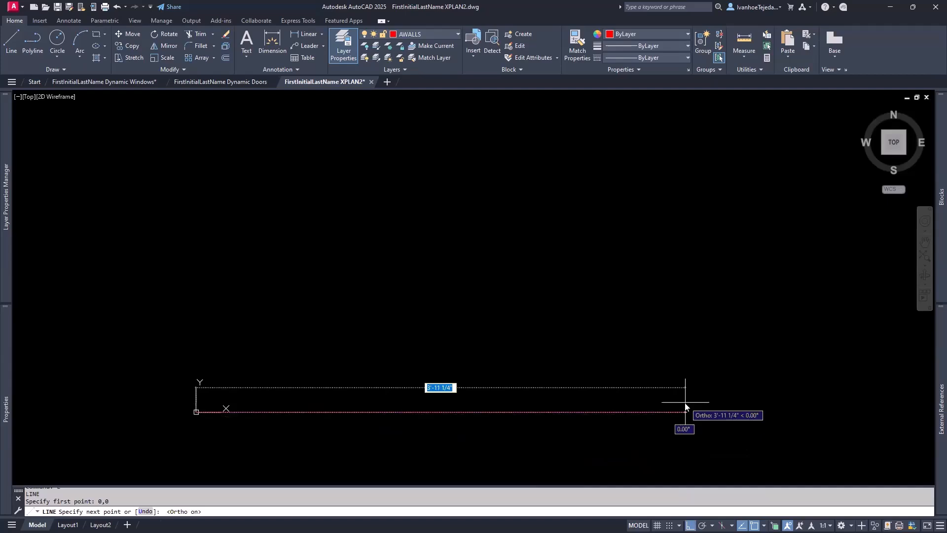
text(54'6)
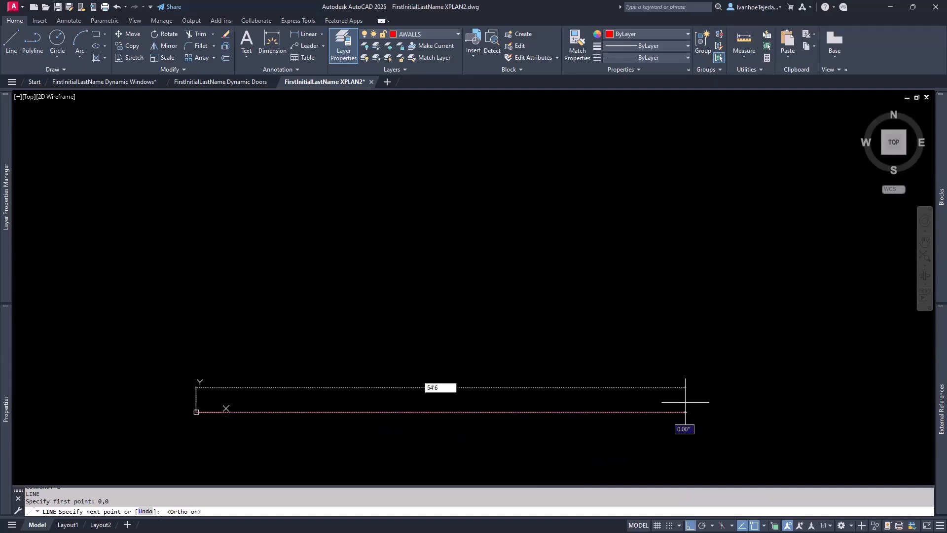
key(Return)
key(Return)
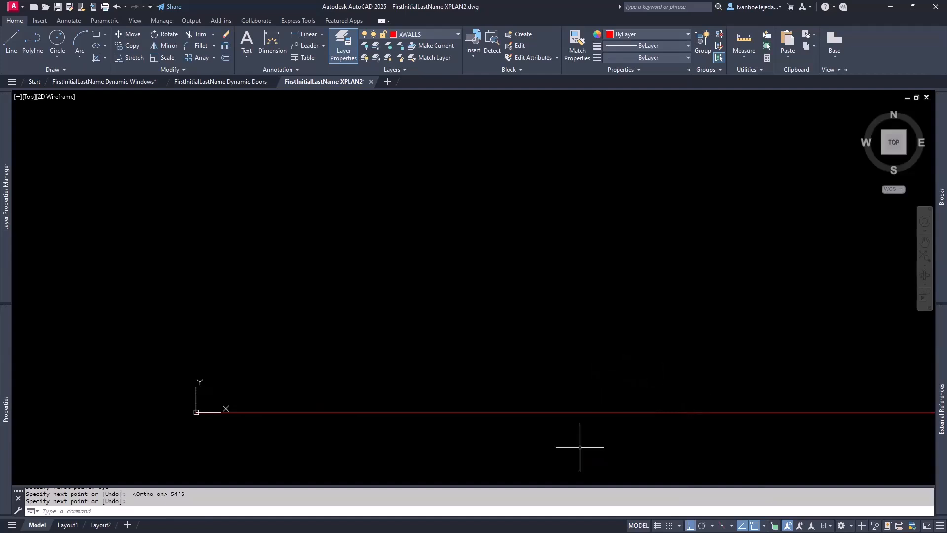
Step: Check the overall depth in the XPLAN PDF and draw a vertical 30' line upward from 0,0 in AutoCAD
key(alt+Tab)
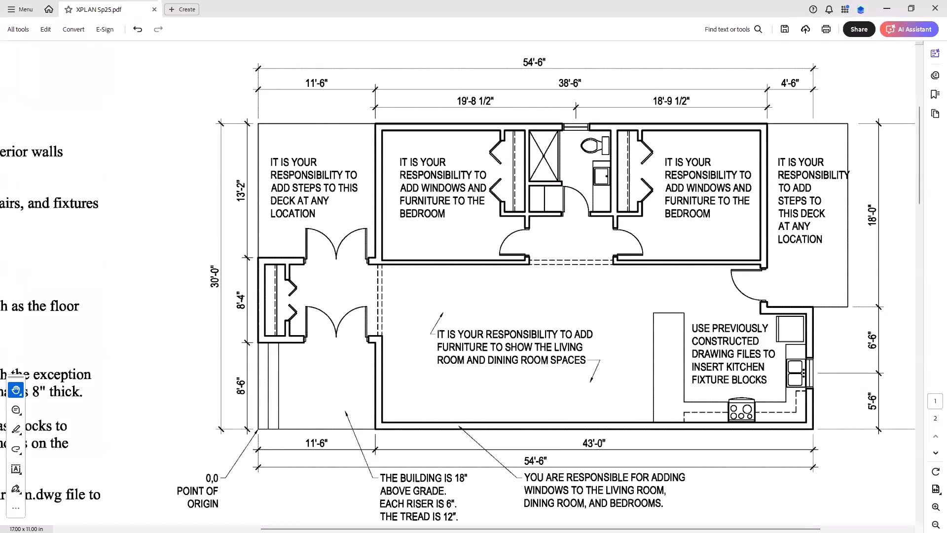
key(alt+Tab)
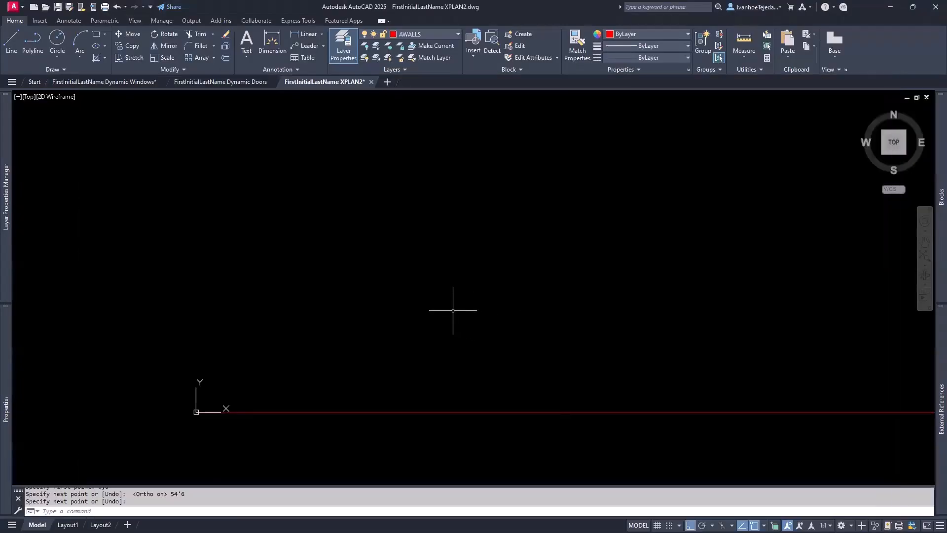
text(L)
key(Return)
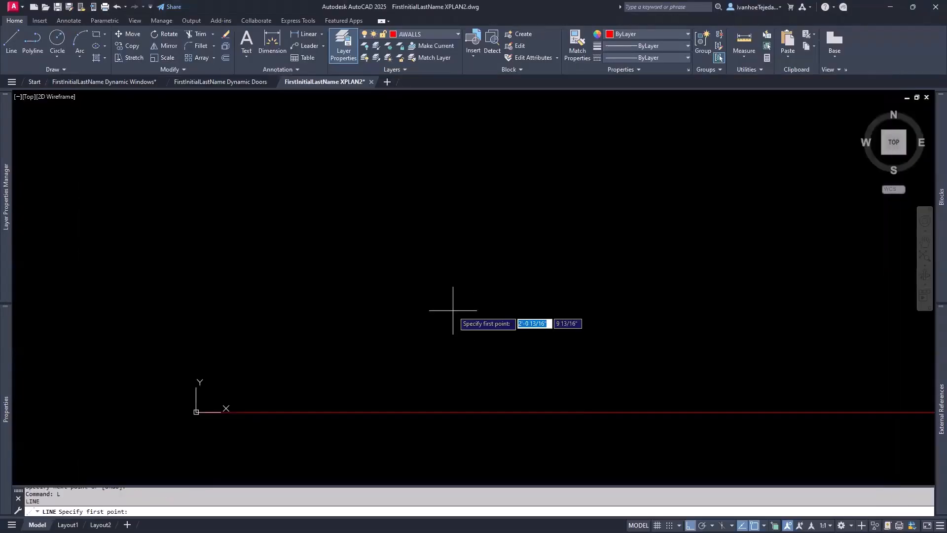
text(0,0)
key(Return)
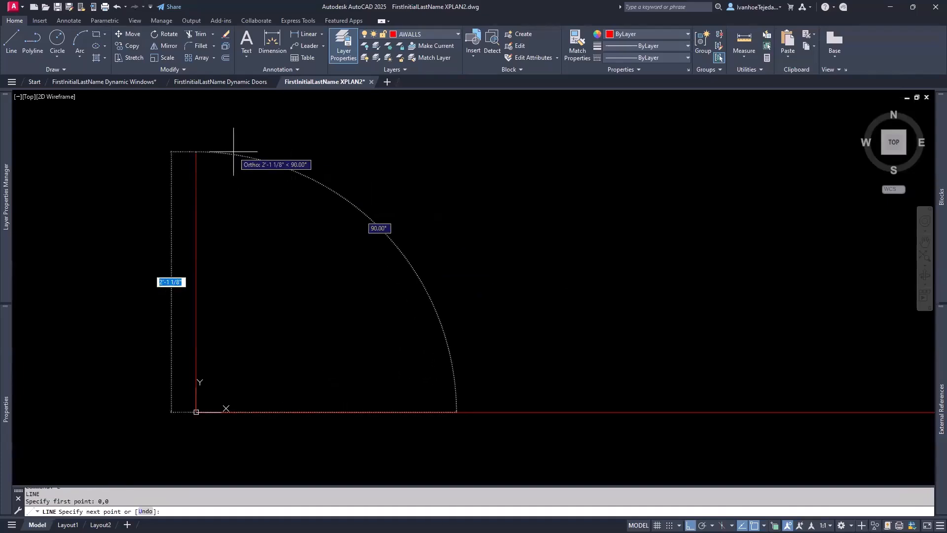
text(30')
key(Return)
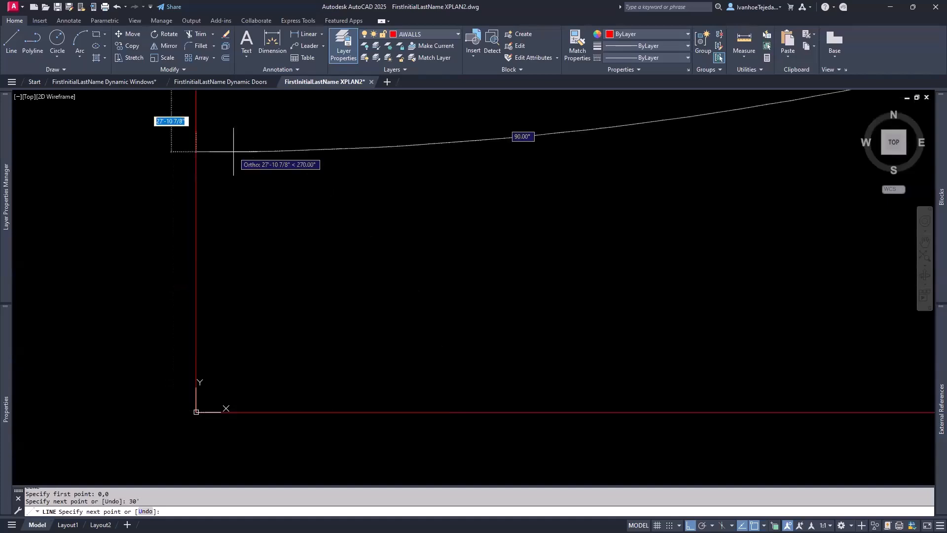
key(Return)
Step: Fit both outline lines in view and check the lower-left recess dimensions in the XPLAN PDF
text(z)
key(Return)
text(e)
key(Return)
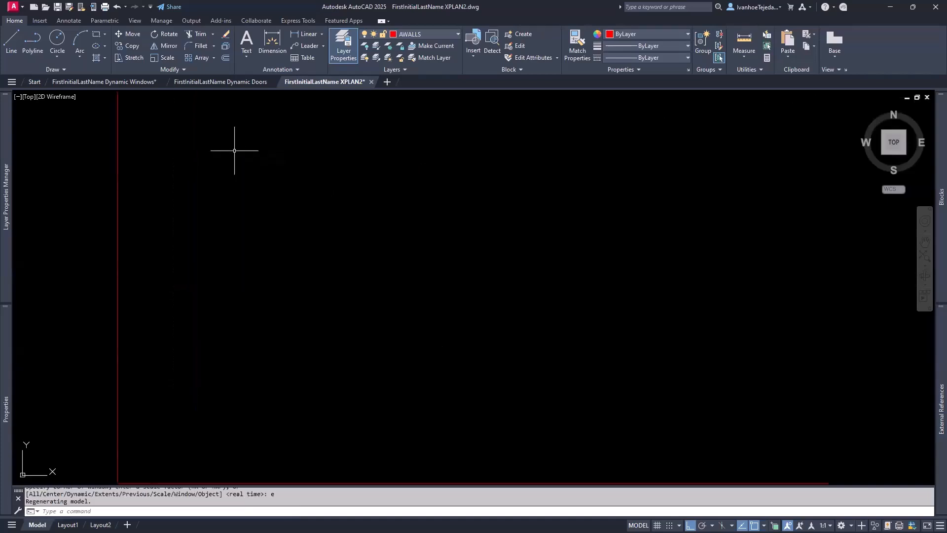
scroll(270, 177, down, 2)
middle_drag(311, 212, 379, 231)
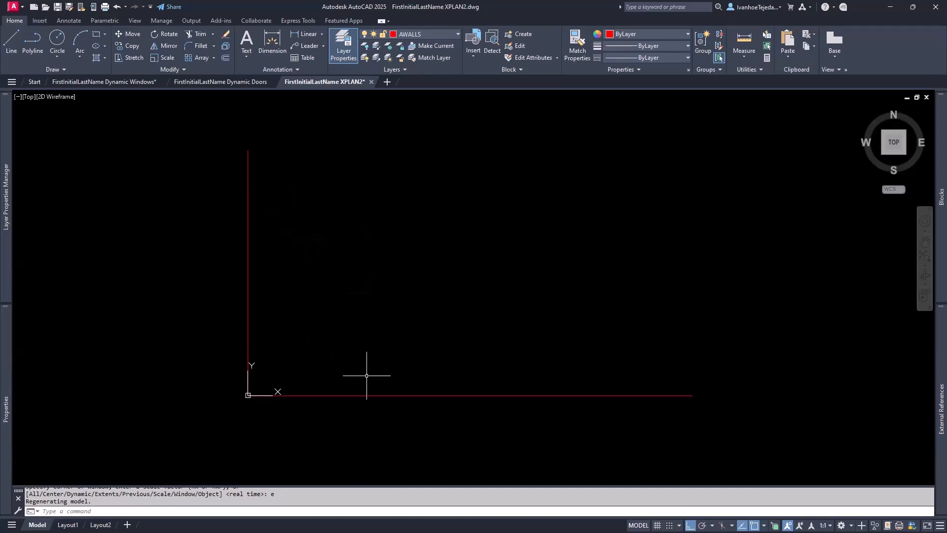
key(alt+Tab)
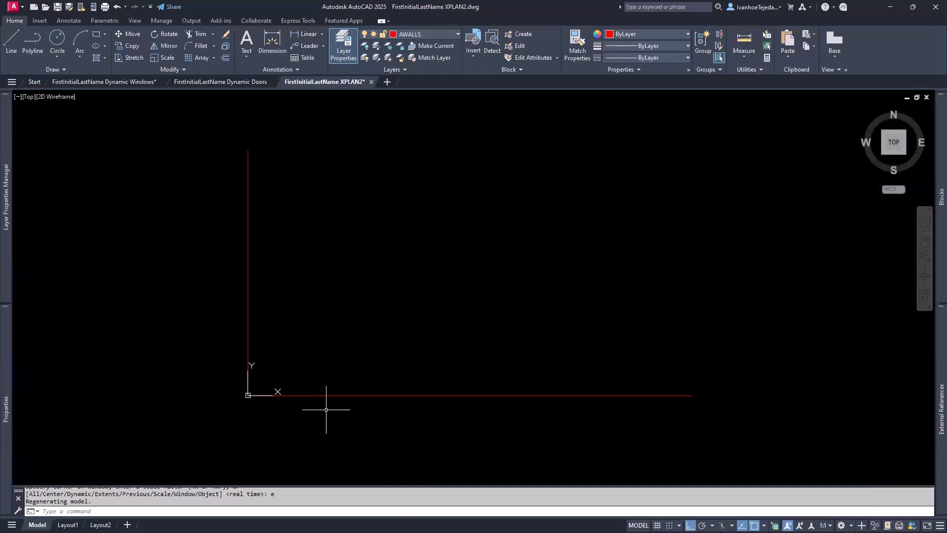
mouse_move(328, 406)
middle_down()
mouse_move(441, 404)
mouse_move(397, 395)
middle_up()
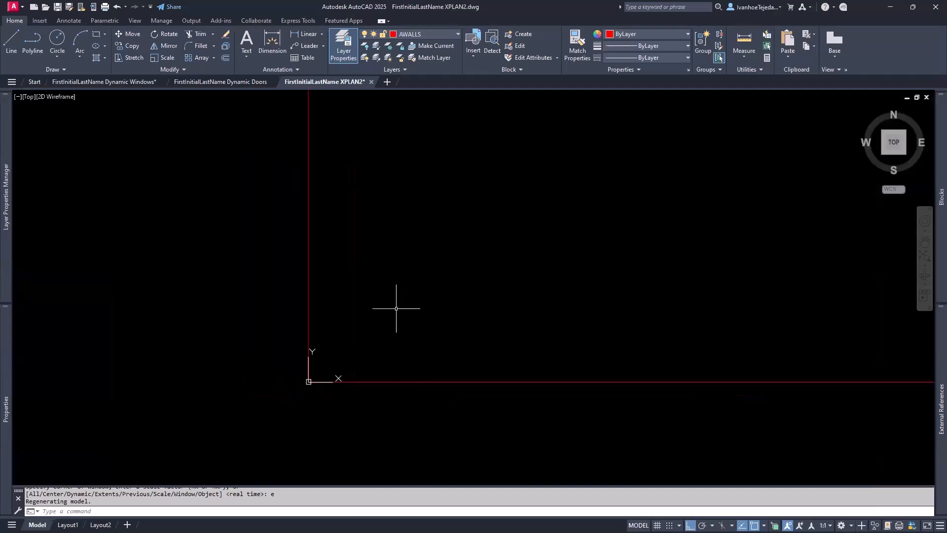
Step: Draw the lower-left recess: start 11'6" right of the origin on the bottom line, go 8'6" up, then left to the vertical line
text(L)
key(Return)
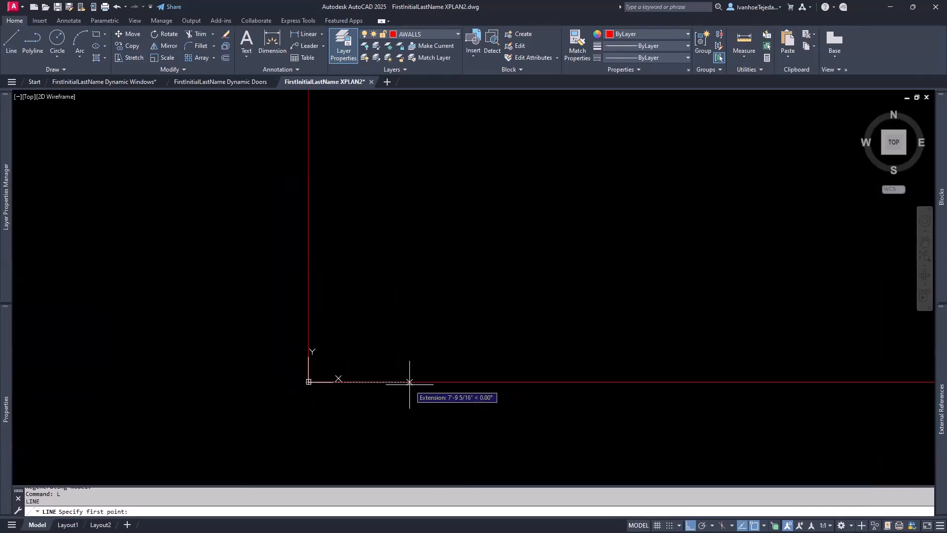
text(11'6)
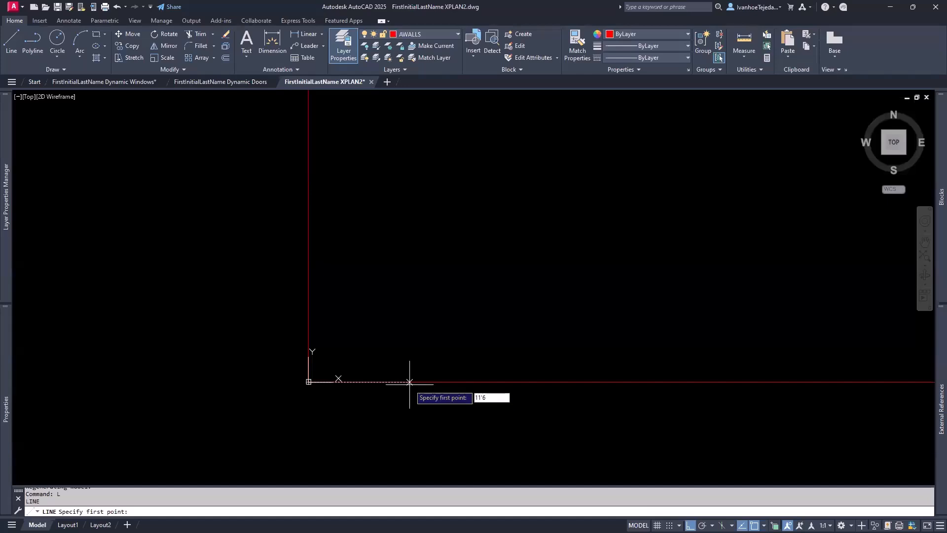
key(Return)
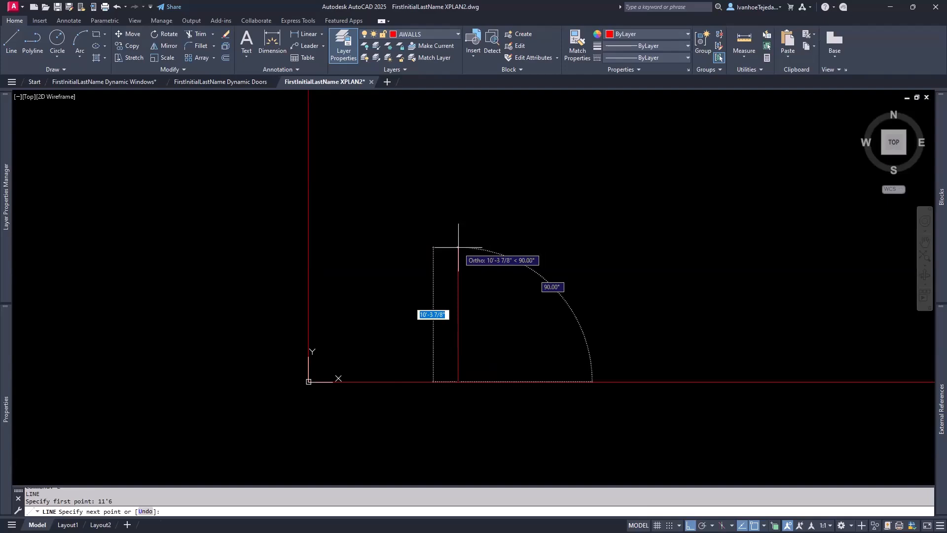
text(8'6)
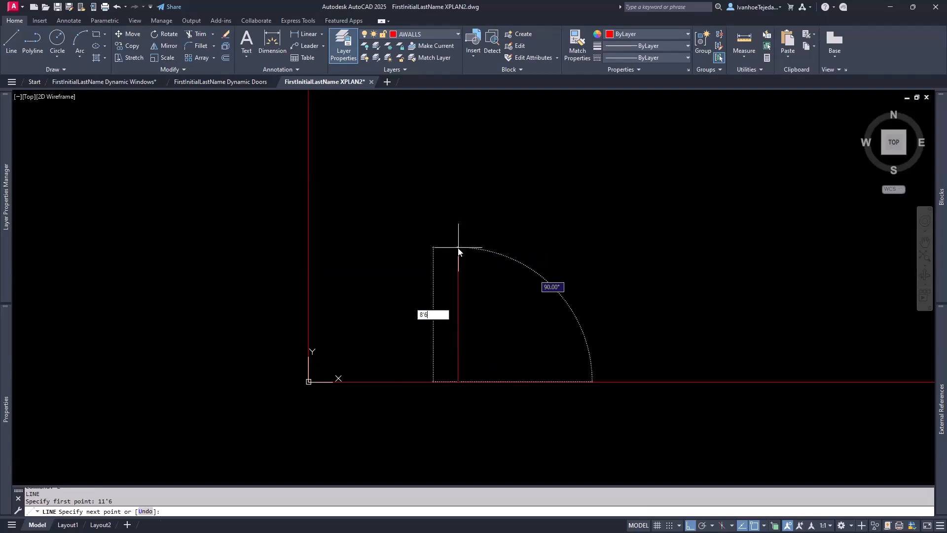
key(Return)
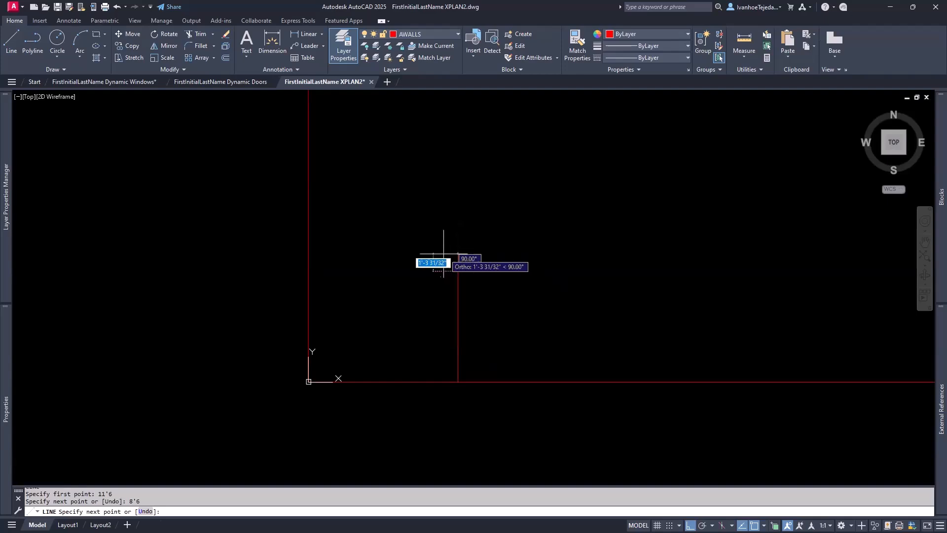
click(308, 285)
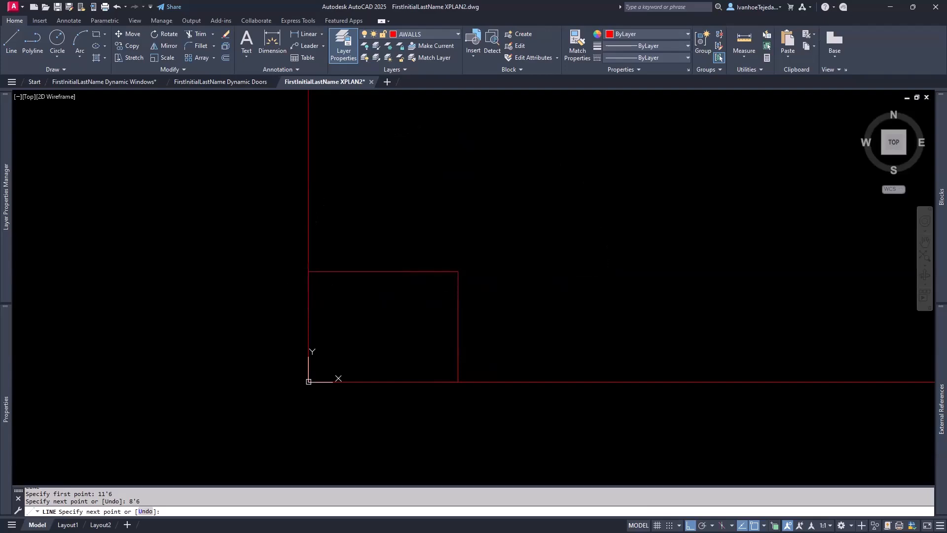
key(Return)
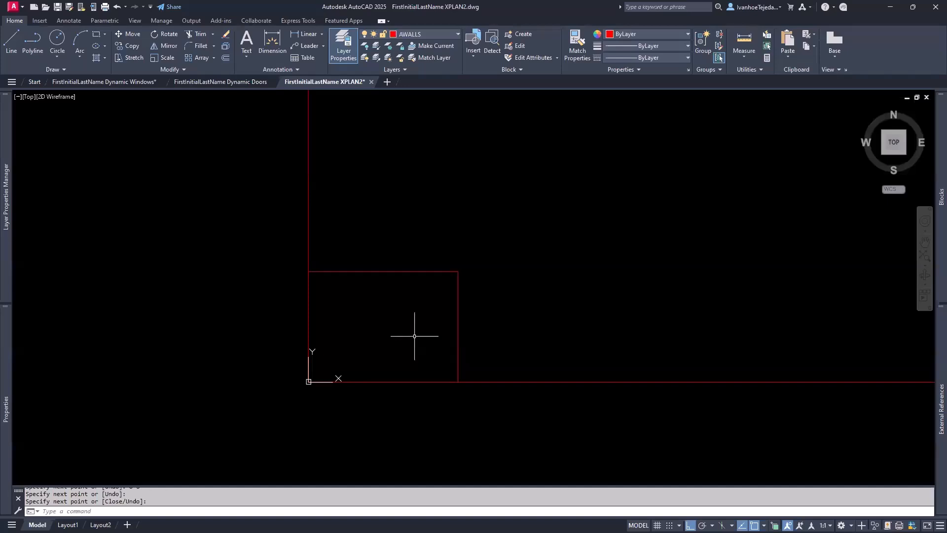
Step: Fillet the bottom line with the recess's 8'6" vertical line to form a square corner
text(f)
key(Return)
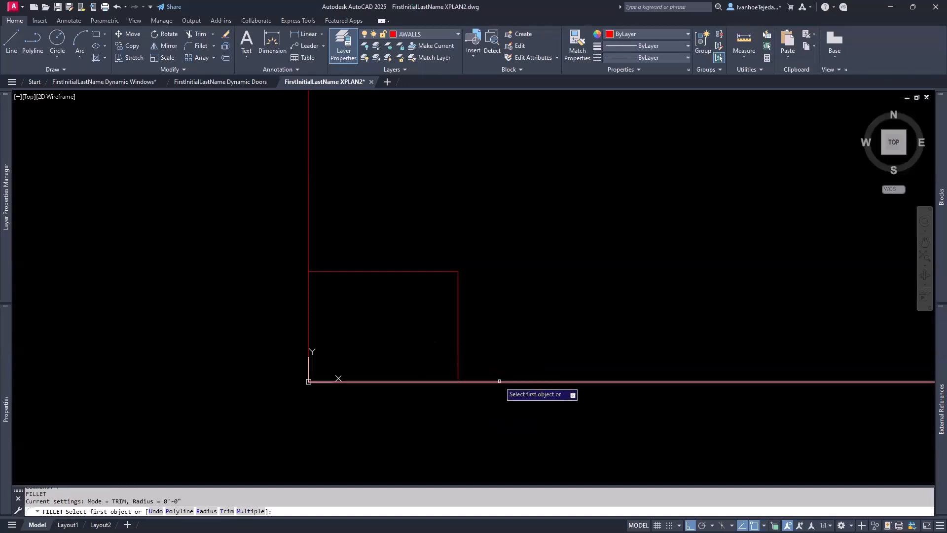
click(497, 381)
click(459, 335)
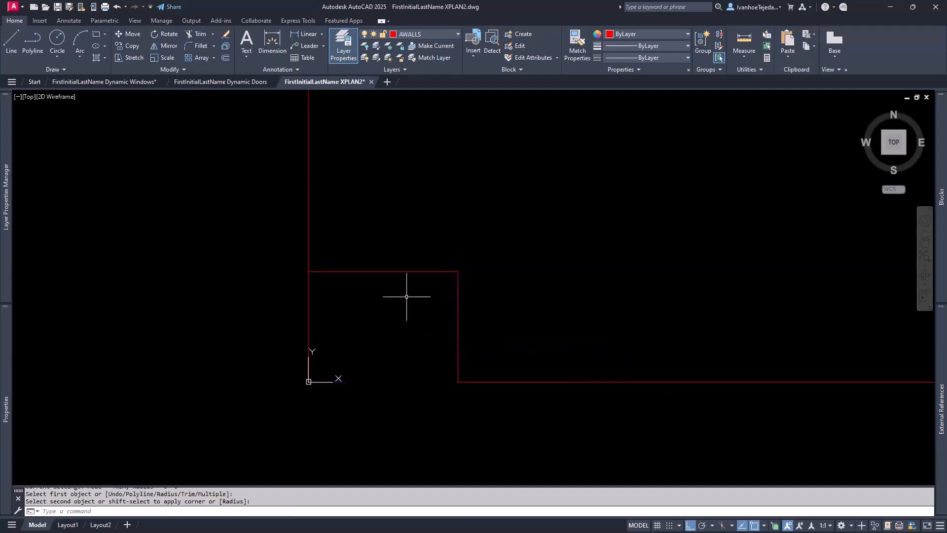
Step: Trim the part of the left vertical line below the recess's horizontal line
text(tr)
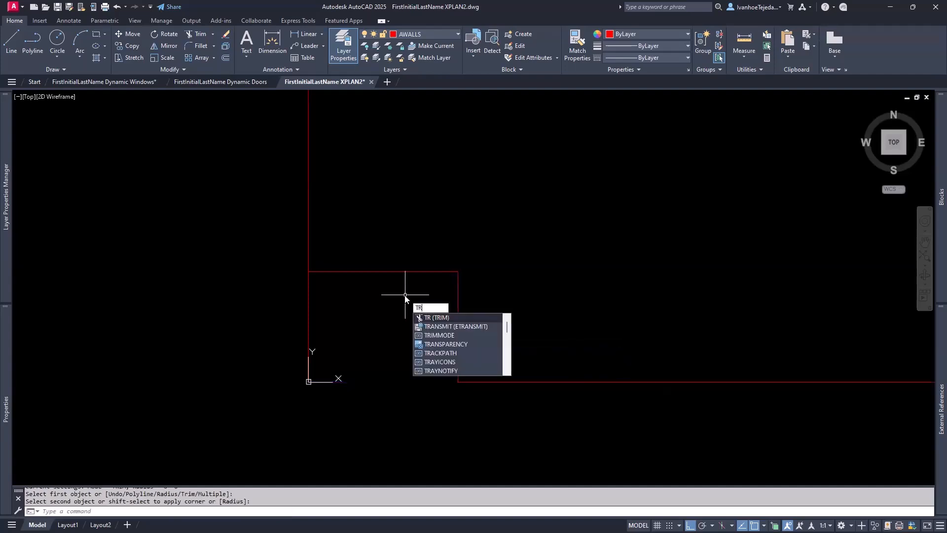
key(Return)
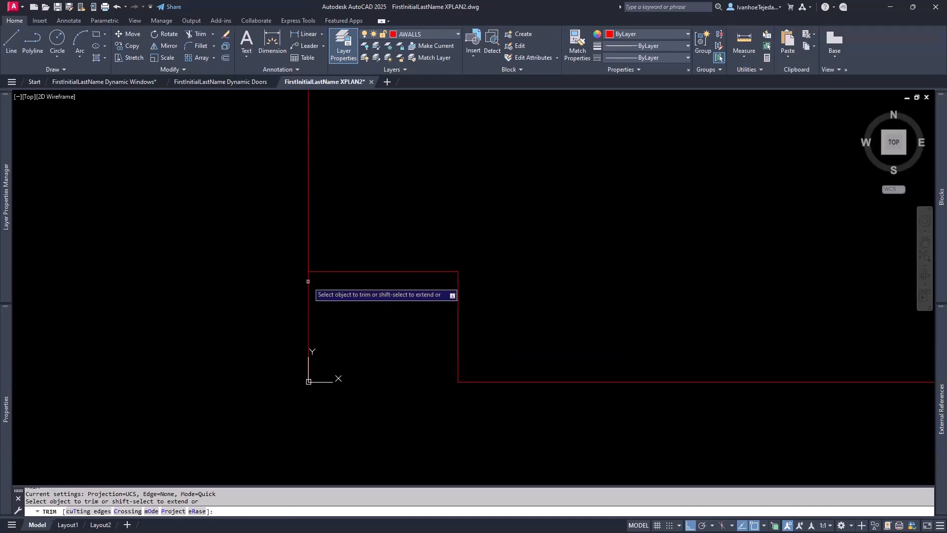
click(309, 281)
key(Return)
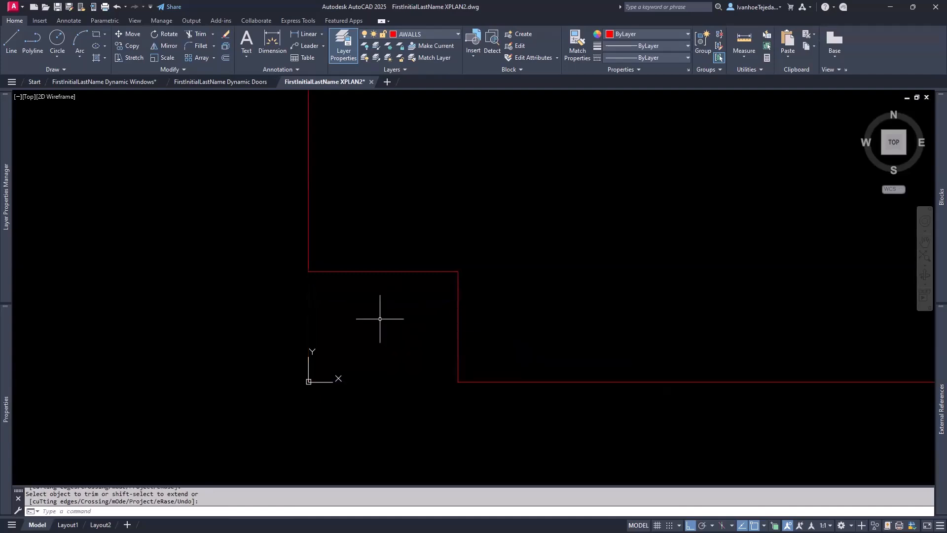
Step: Check the XPLAN PDF and draw a line from 8'4" above the left corner, right 11'6", then up level with the left line's top
middle_drag(487, 260, 411, 318)
scroll(410, 319, down, 3)
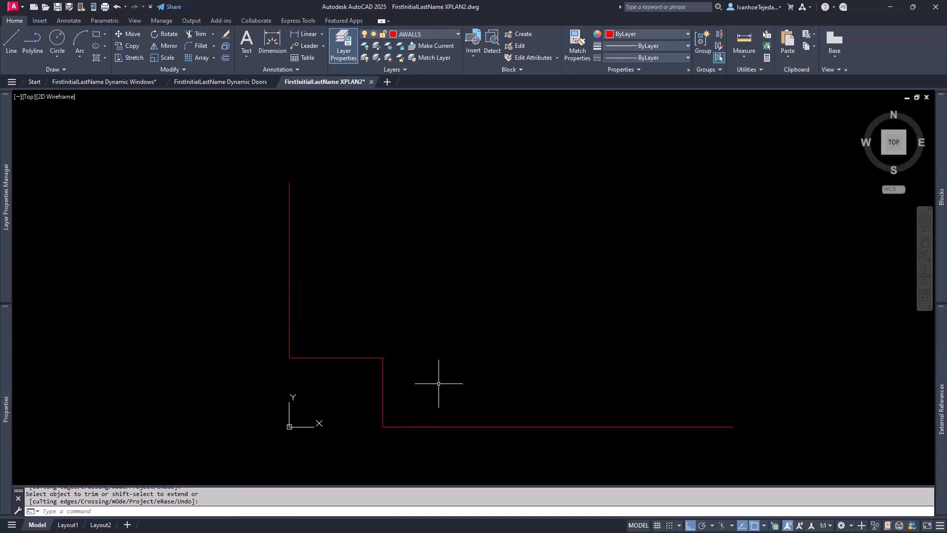
key(alt+Tab)
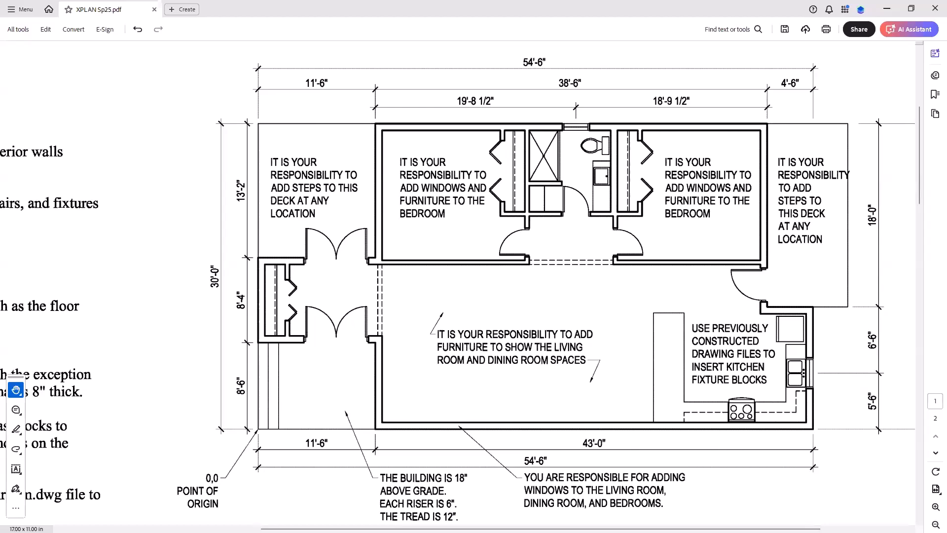
key(alt+Tab)
key(Return)
text(L)
key(Return)
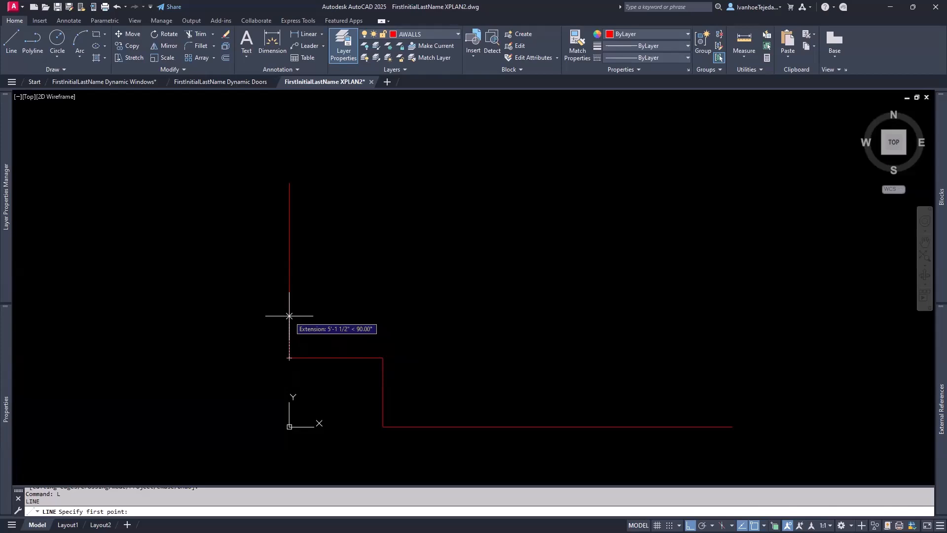
text(8'4)
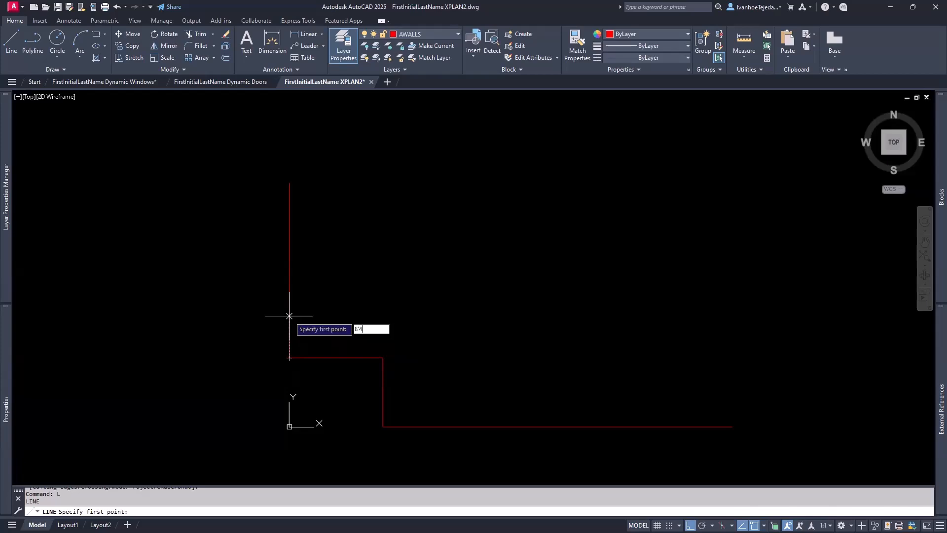
key(Return)
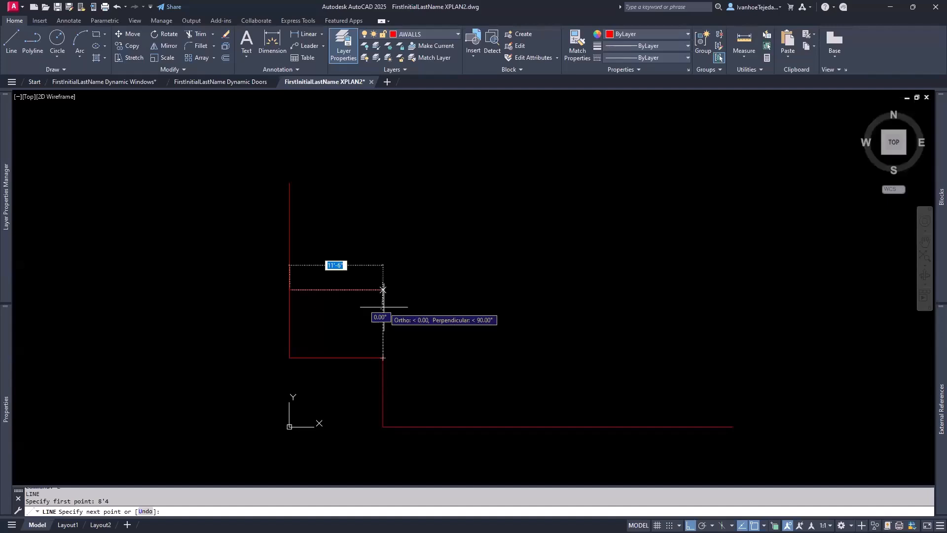
click(382, 307)
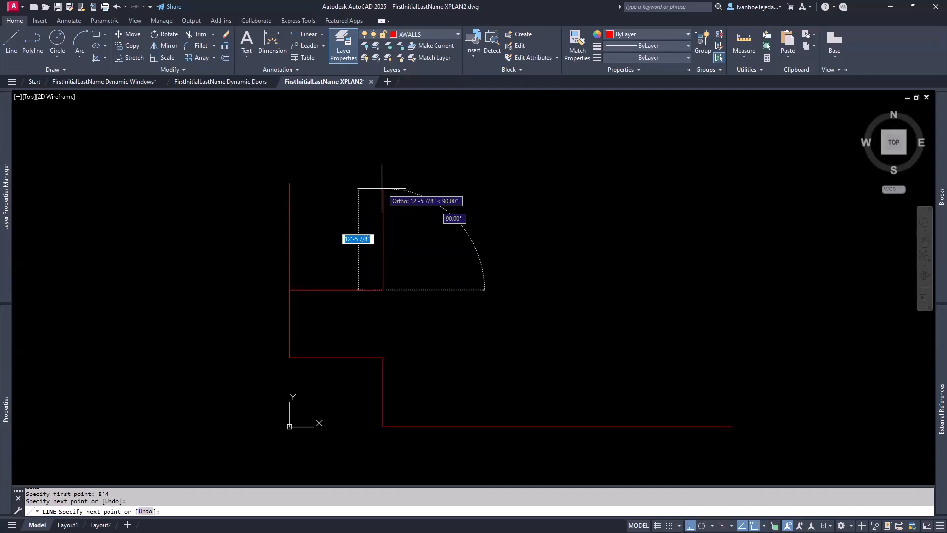
click(331, 186)
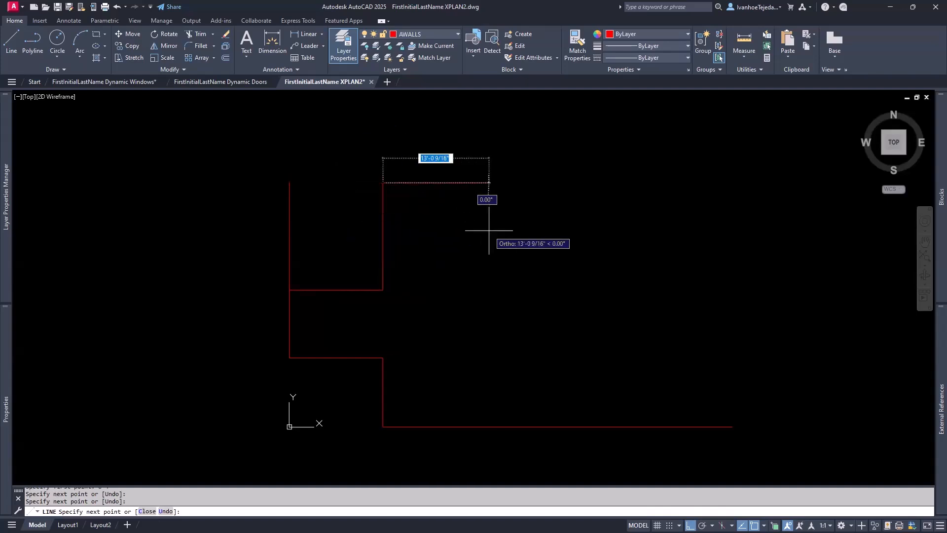
key(Return)
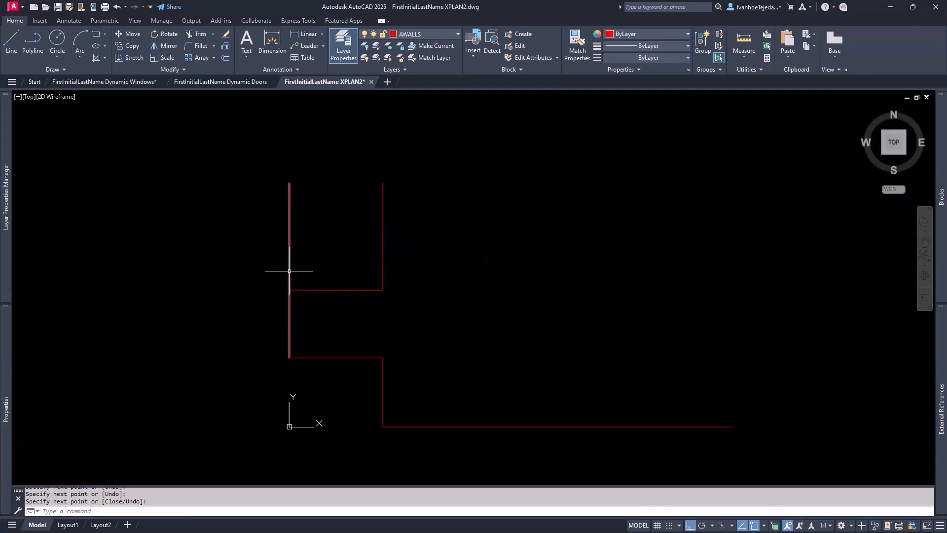
Step: Trim the part of the left vertical line above the new horizontal line
text(tr)
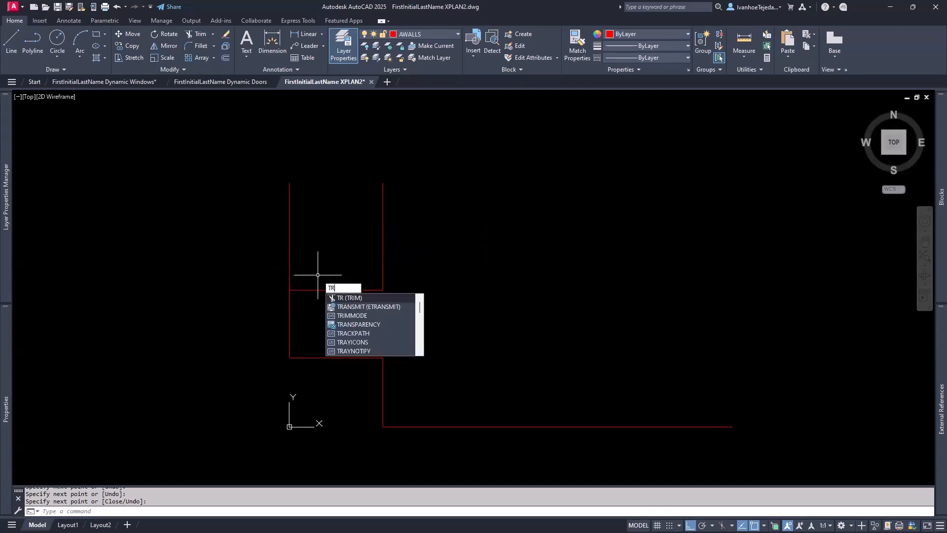
key(Return)
click(290, 269)
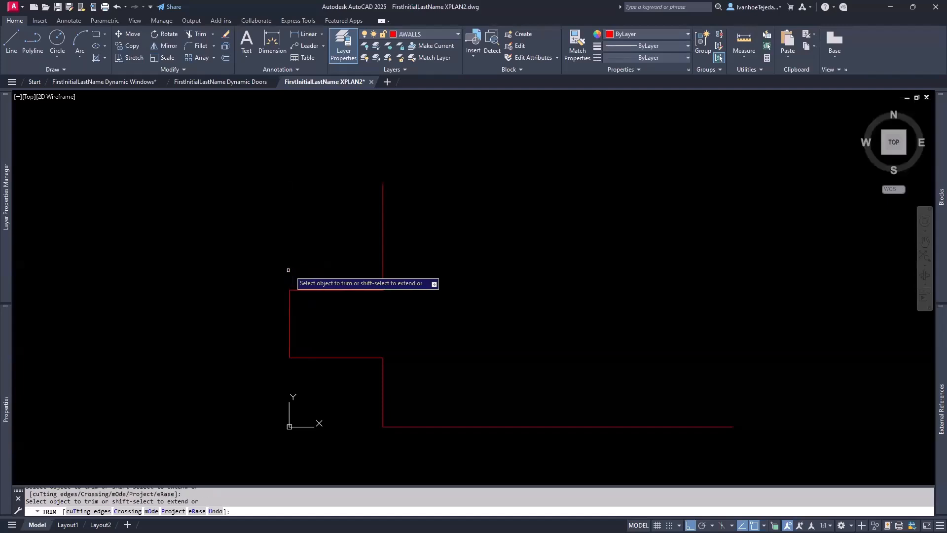
key(Return)
Step: Check the top wall's width in the XPLAN PDF and draw a 38'6" line rightward from the upper-left wall's top endpoint
middle_drag(478, 317, 393, 308)
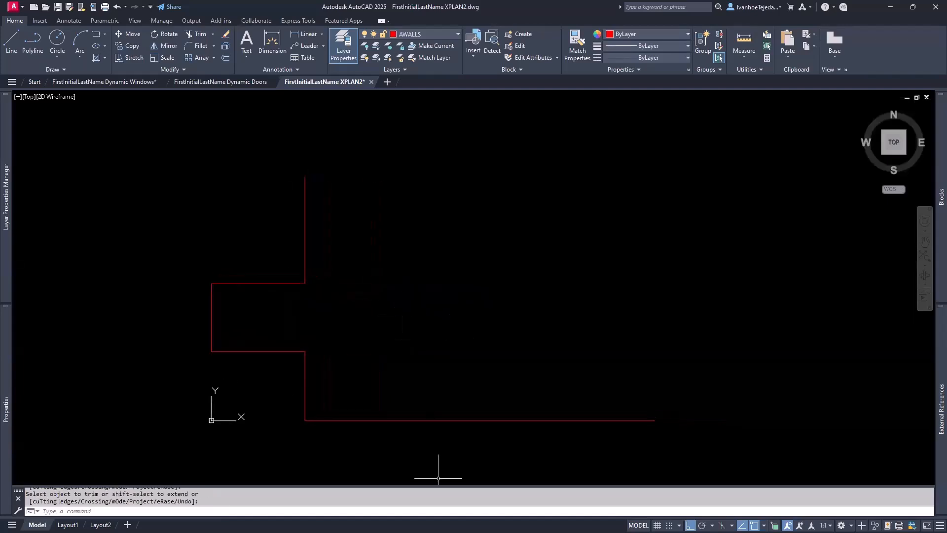
key(alt+Tab)
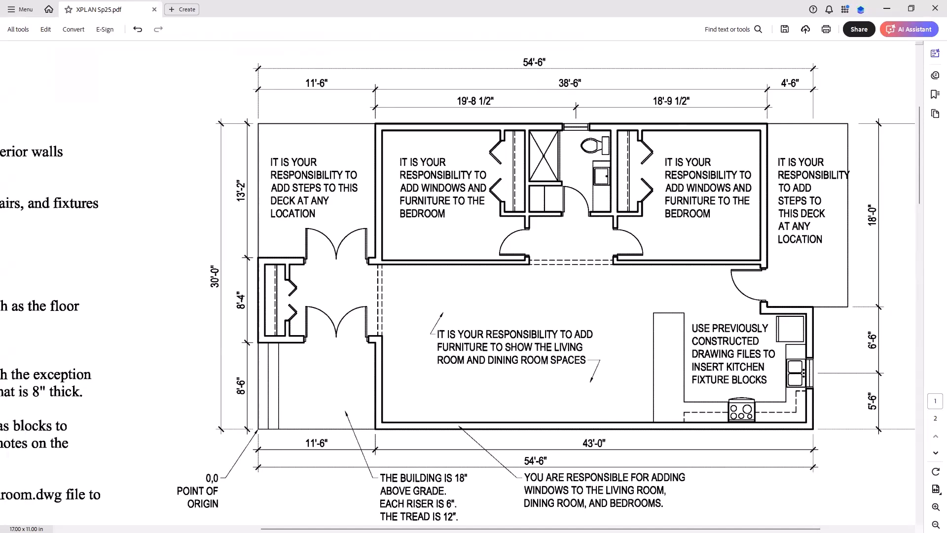
key(alt+Tab)
text(l)
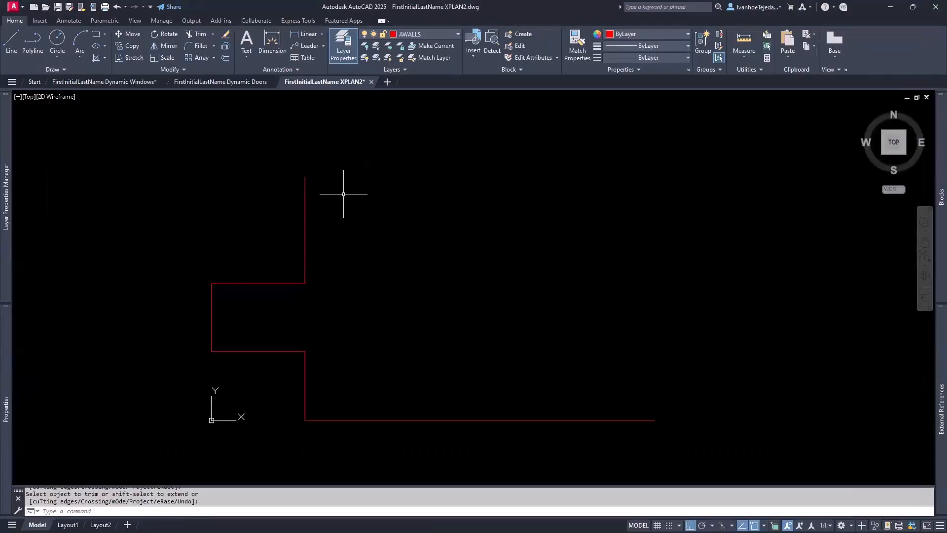
key(Return)
click(305, 176)
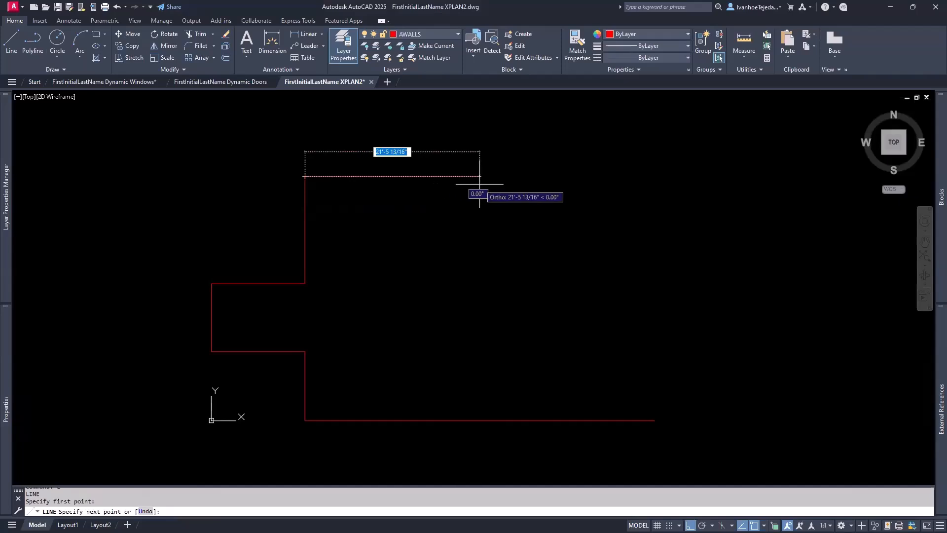
text(3)
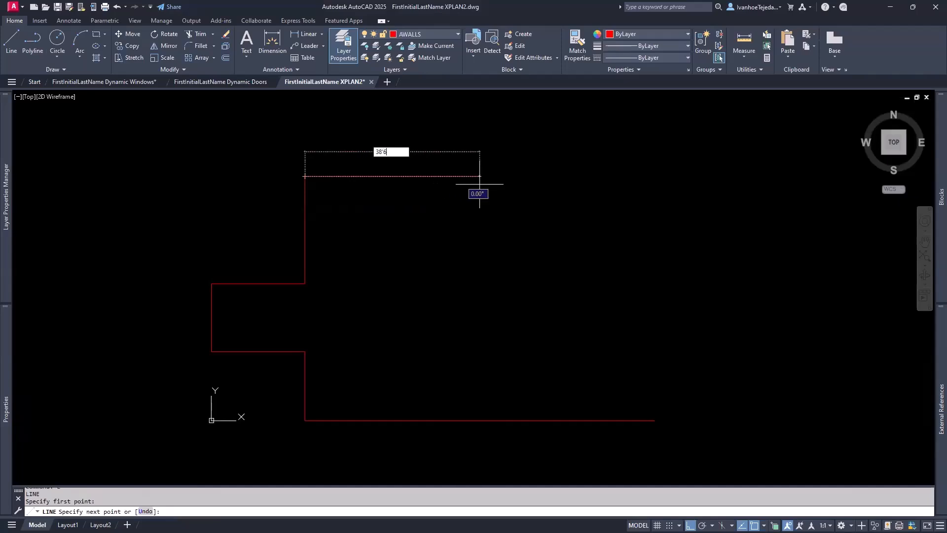
text(8'6)
key(Return)
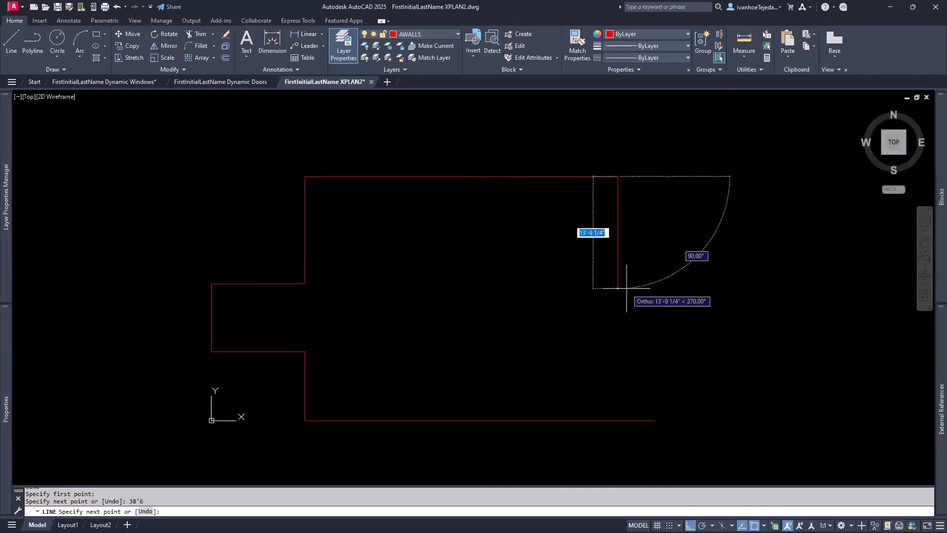
Step: Continue the outline 18' down from the top wall's right end, right to align with the bottom wall's end, and down to meet it
text(1)
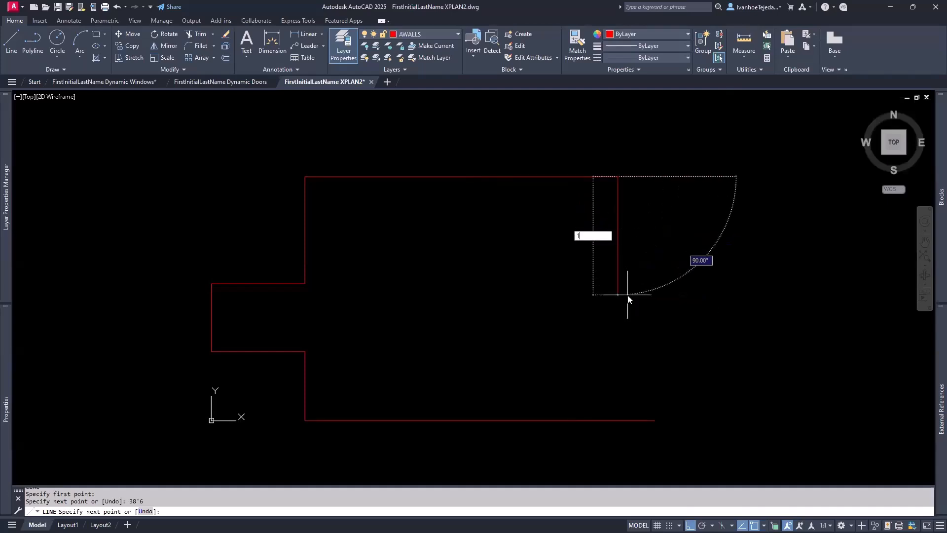
text(8')
key(Return)
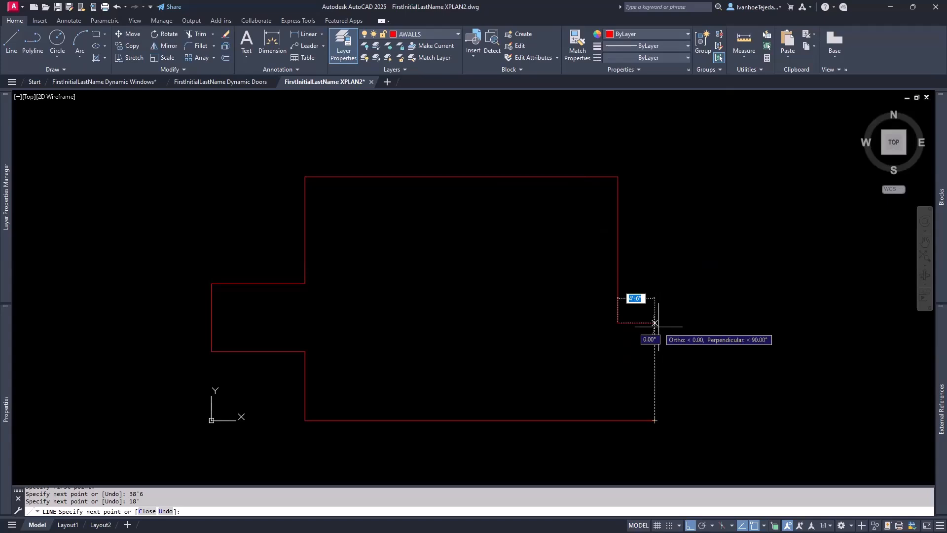
click(654, 323)
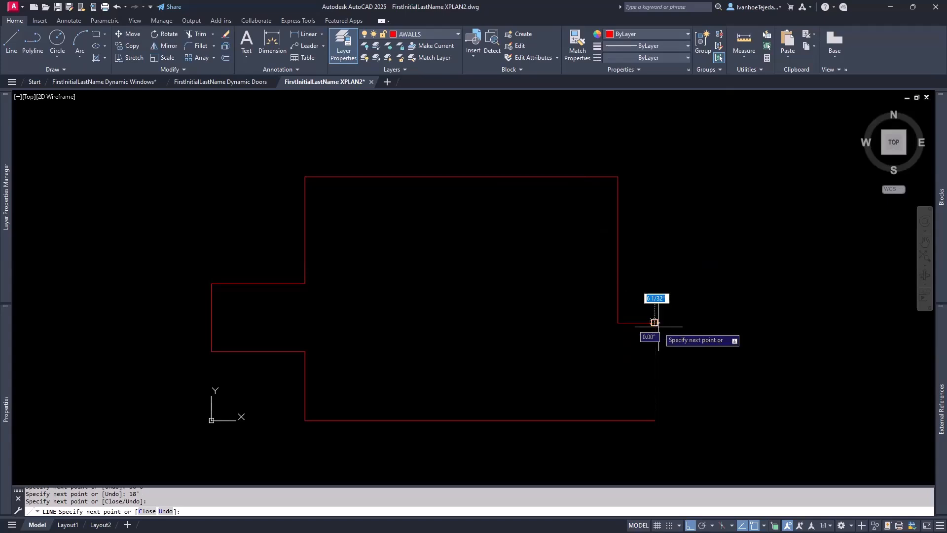
click(654, 419)
key(Return)
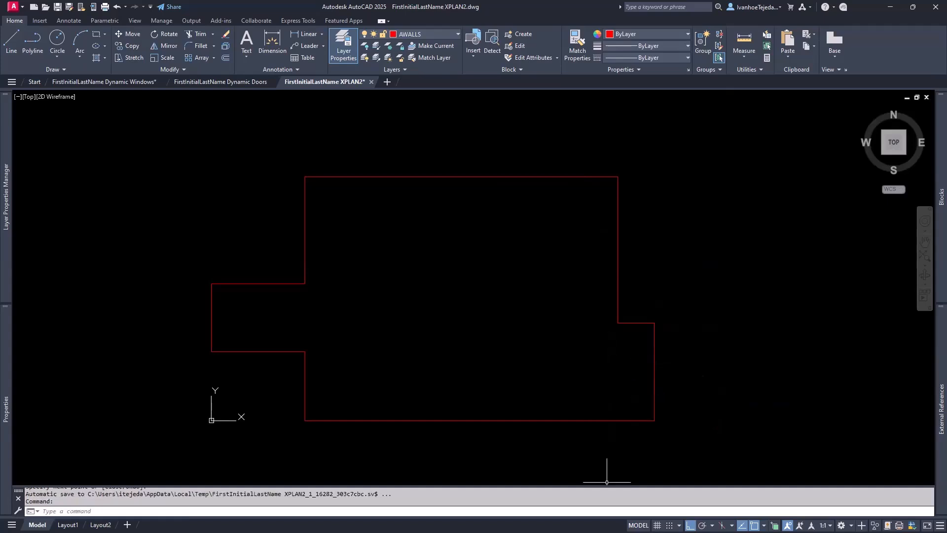
Step: Review the overall dimensions in the XPLAN PDF and check the drawn exterior walls against them with Quick Measure
key(alt+Tab)
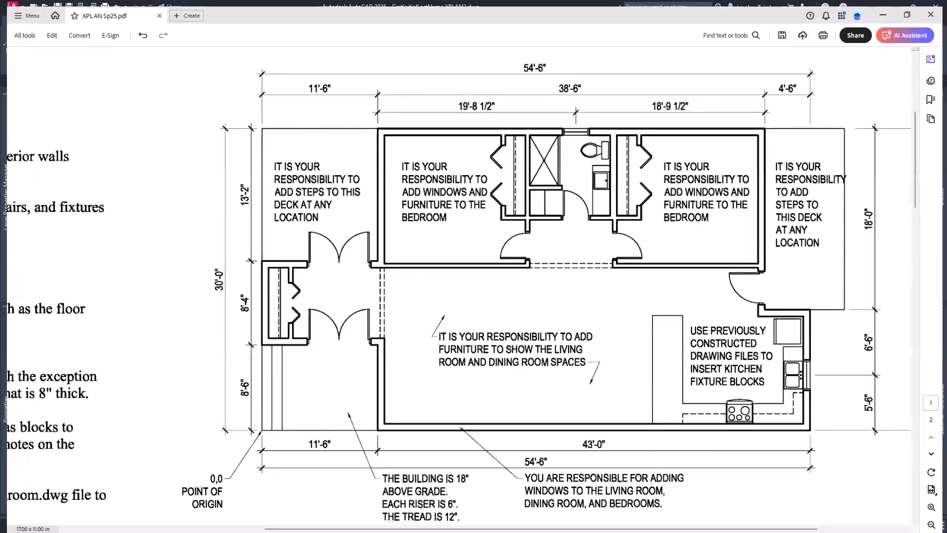
key(alt+Tab)
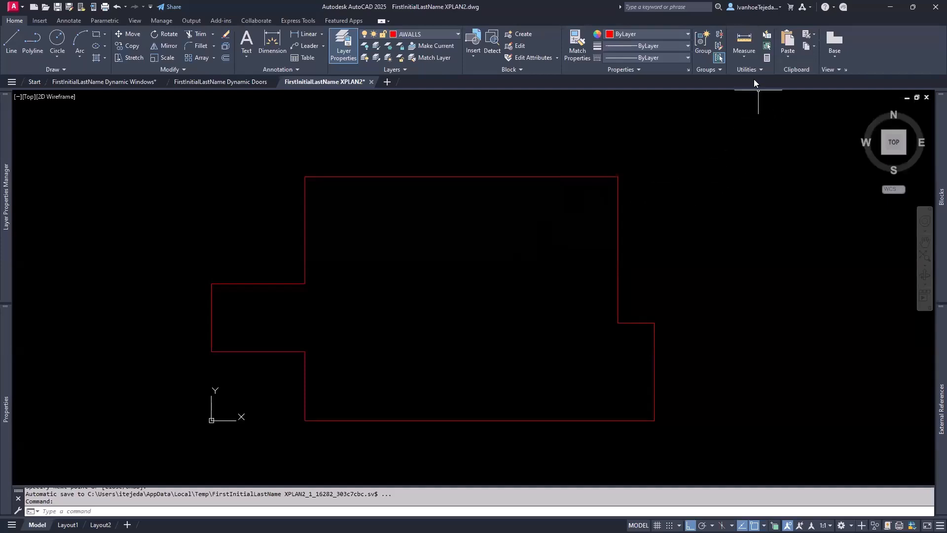
click(743, 58)
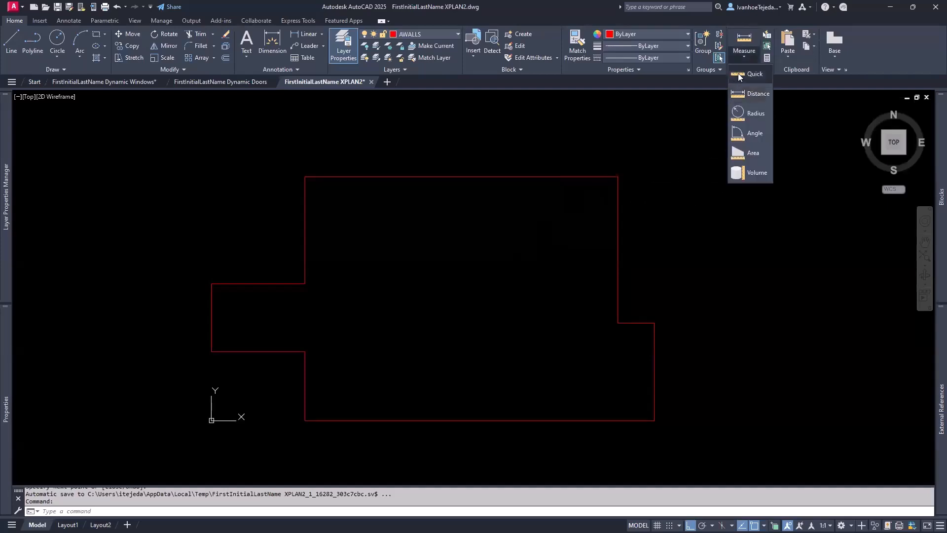
click(740, 74)
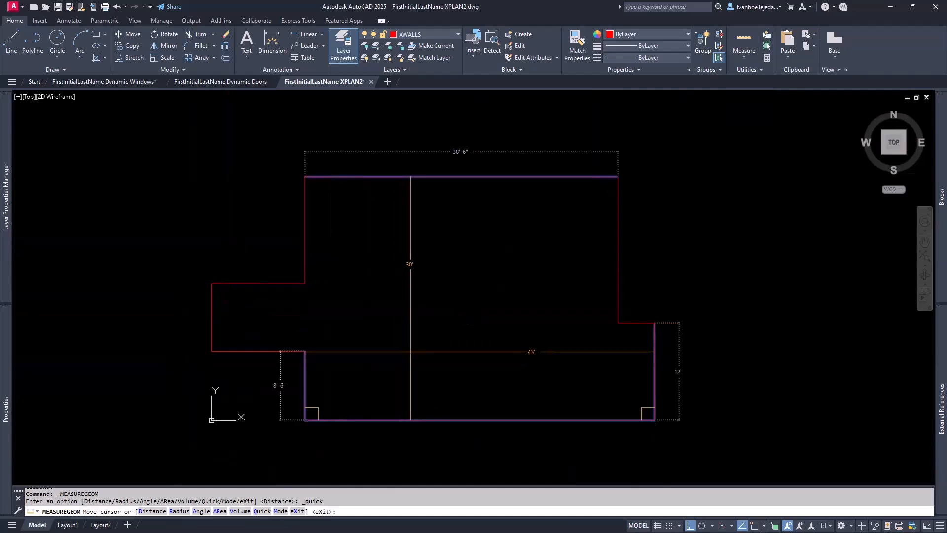
key(Escape)
middle_drag(548, 306, 564, 302)
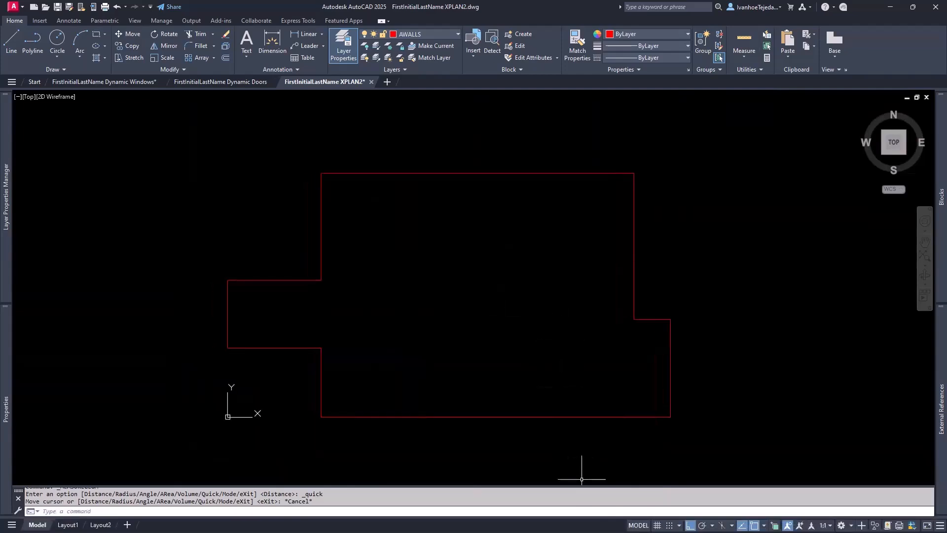
Step: Look up the exterior wall thickness and the floor plan layout in the XPLAN PDF, and return to the AutoCAD drawing
key(alt+Tab)
drag(508, 329, 684, 301)
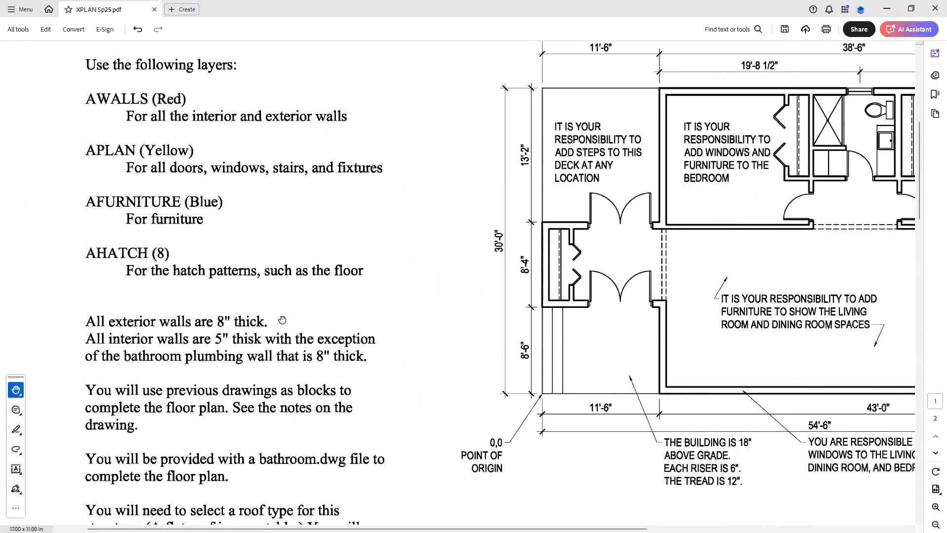
drag(504, 284, 251, 318)
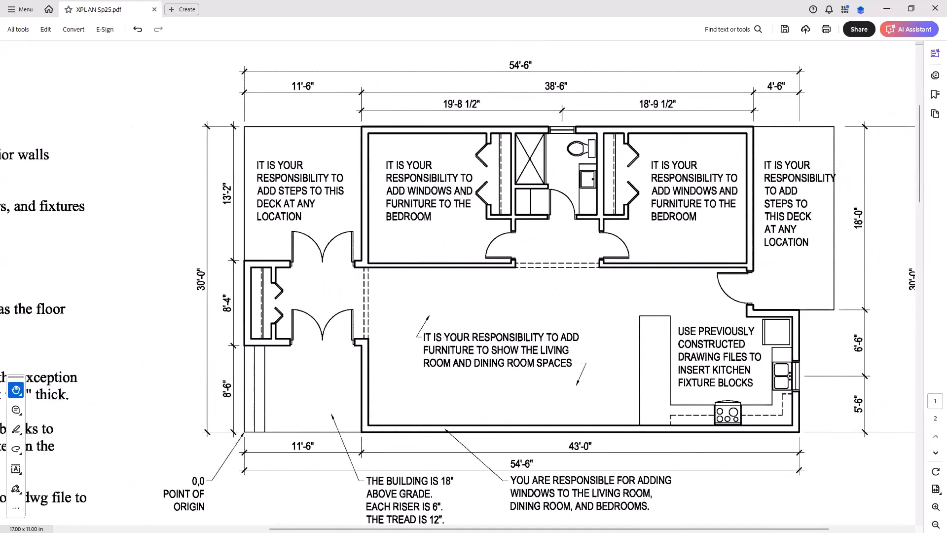
click(886, 8)
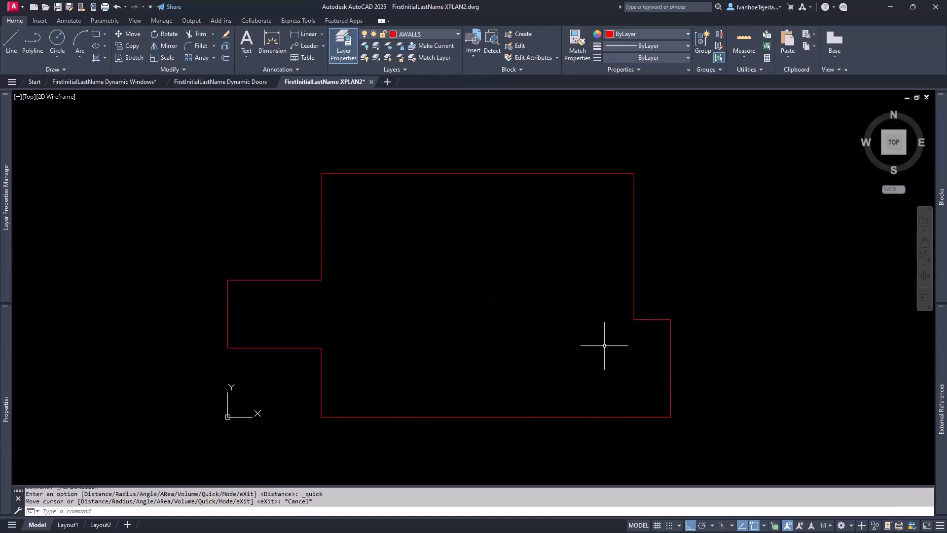
Step: Offset the bottom wall line and the lower-right vertical wall line 8" toward the building's interior
text(o)
key(Return)
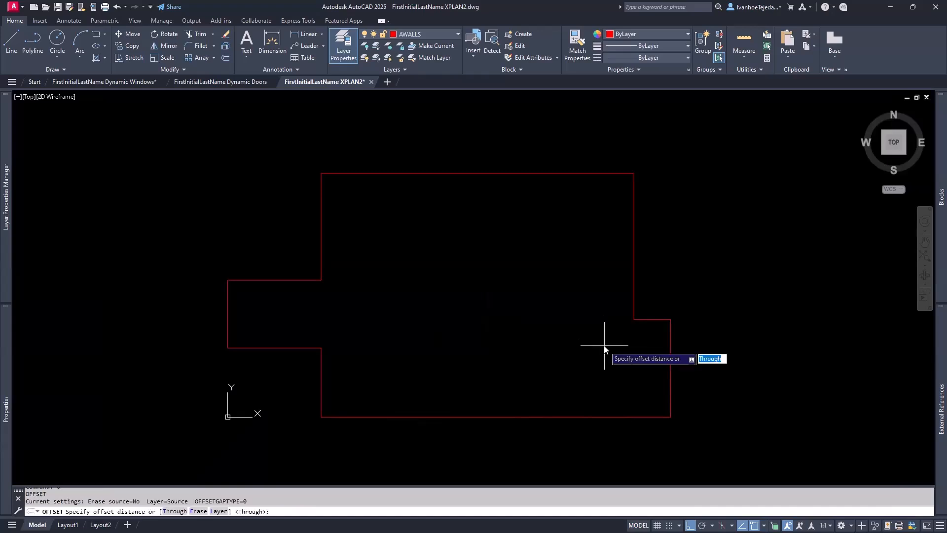
text(8)
key(Return)
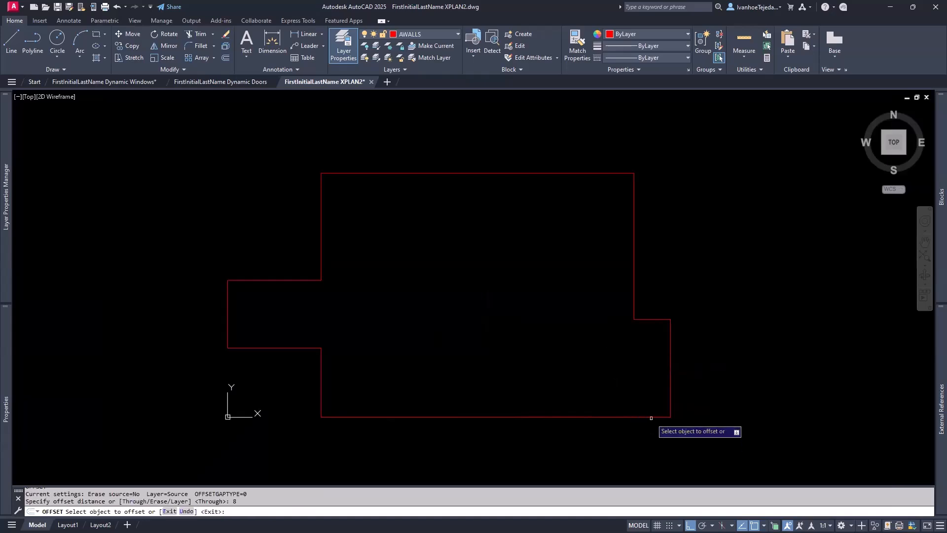
click(635, 416)
click(630, 367)
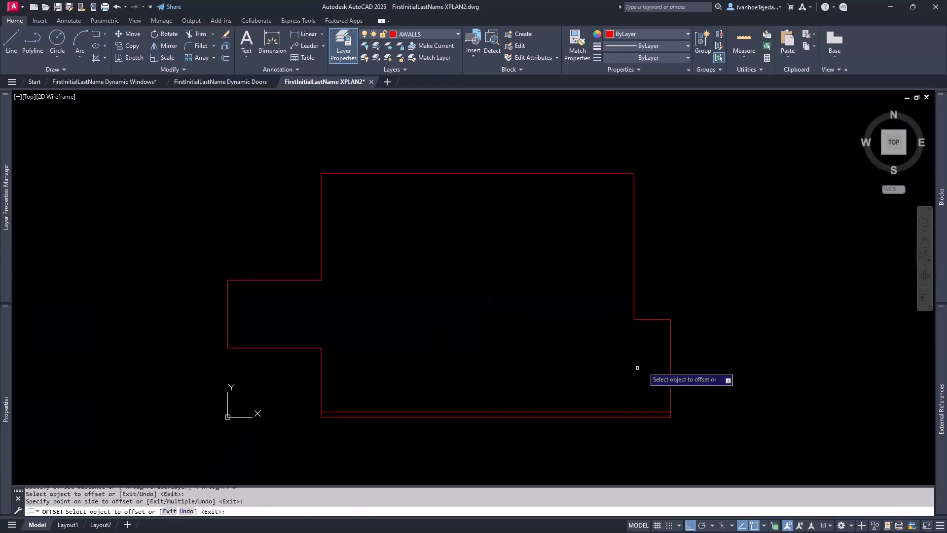
click(670, 355)
click(618, 358)
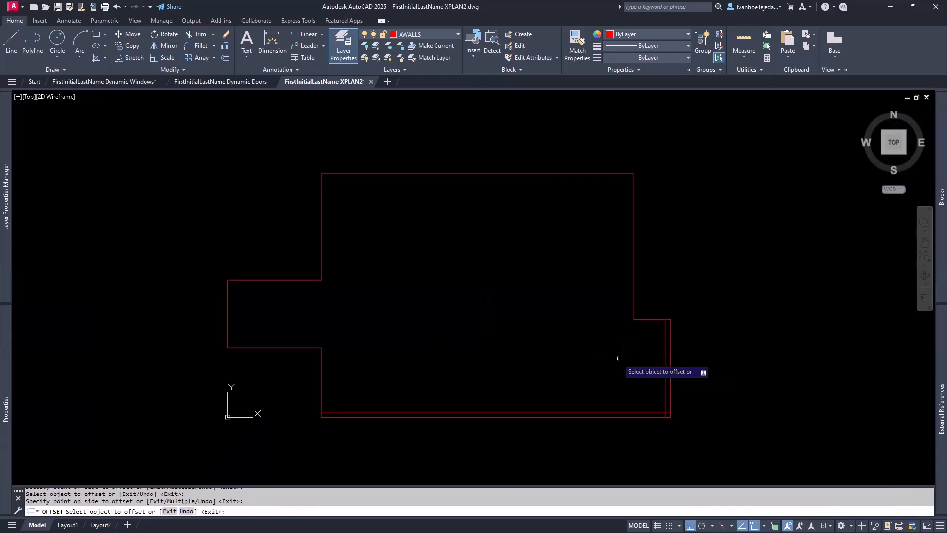
key(Return)
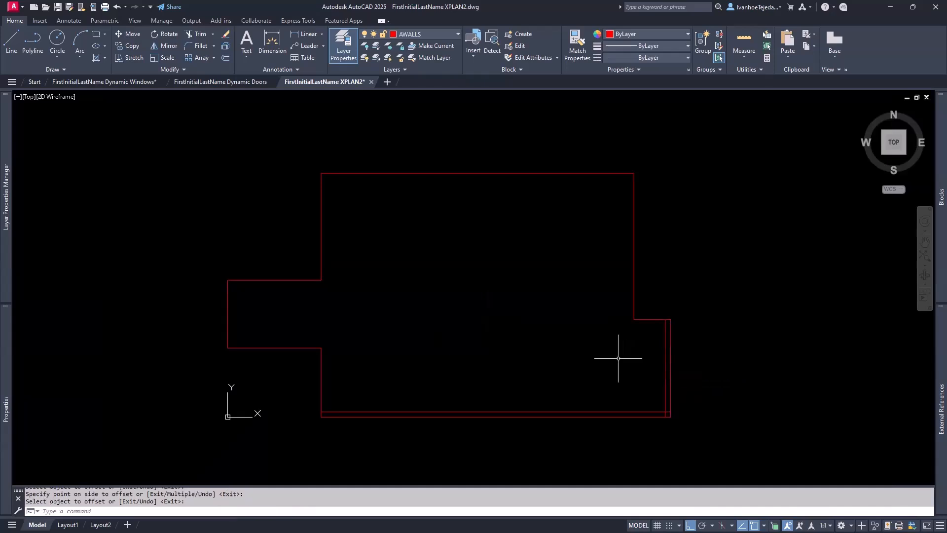
Step: Fillet the two offset lines into a clean inner corner at the building's lower right
text(f)
key(Return)
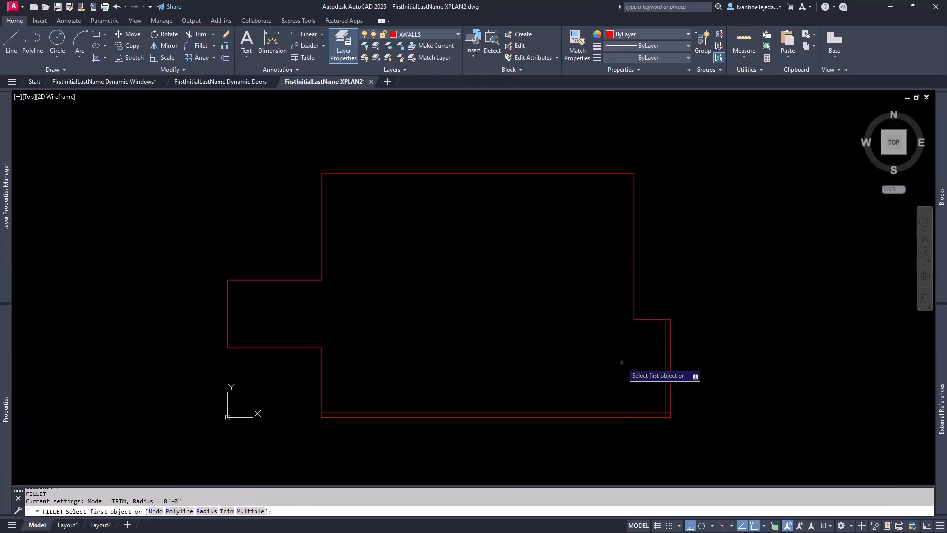
click(660, 411)
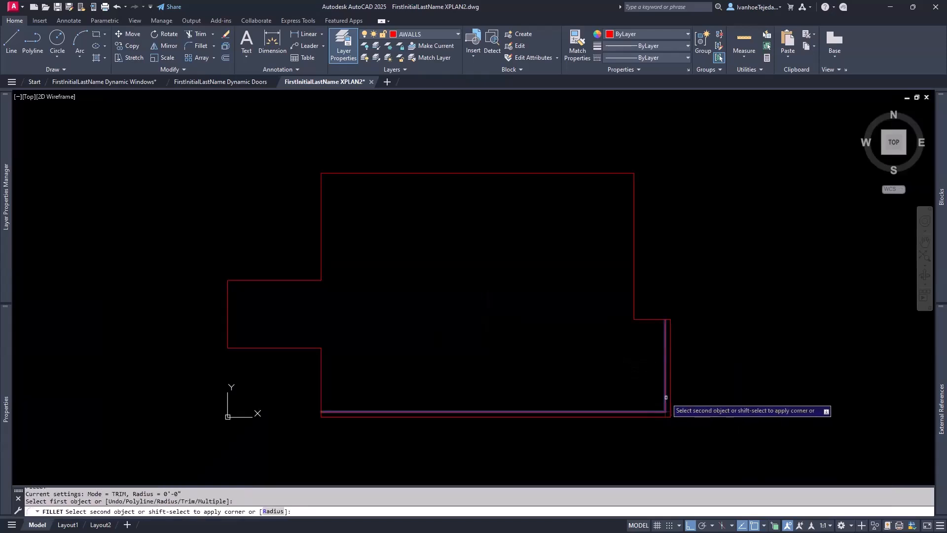
click(666, 397)
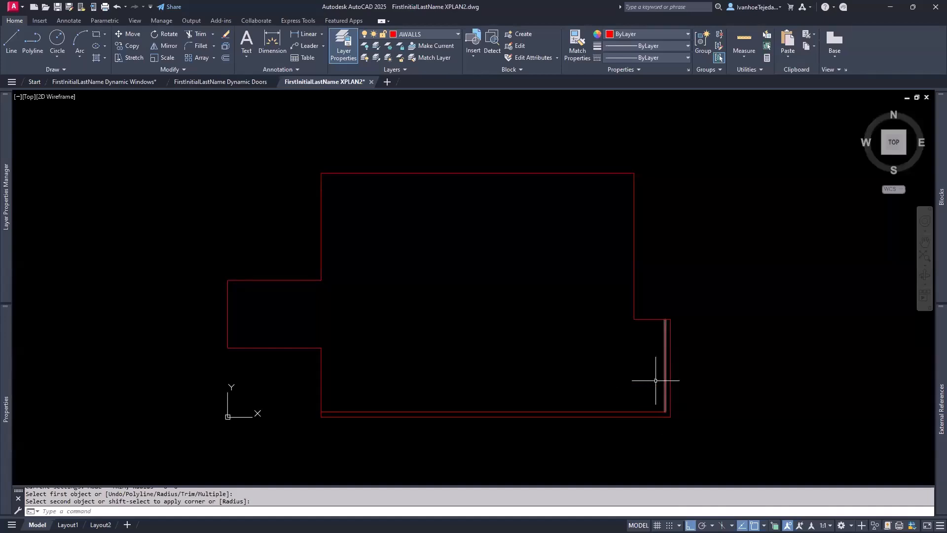
Step: Delete the two inner offset lines along the bottom wall and the lower-right wall
click(665, 365)
click(629, 411)
key(Delete)
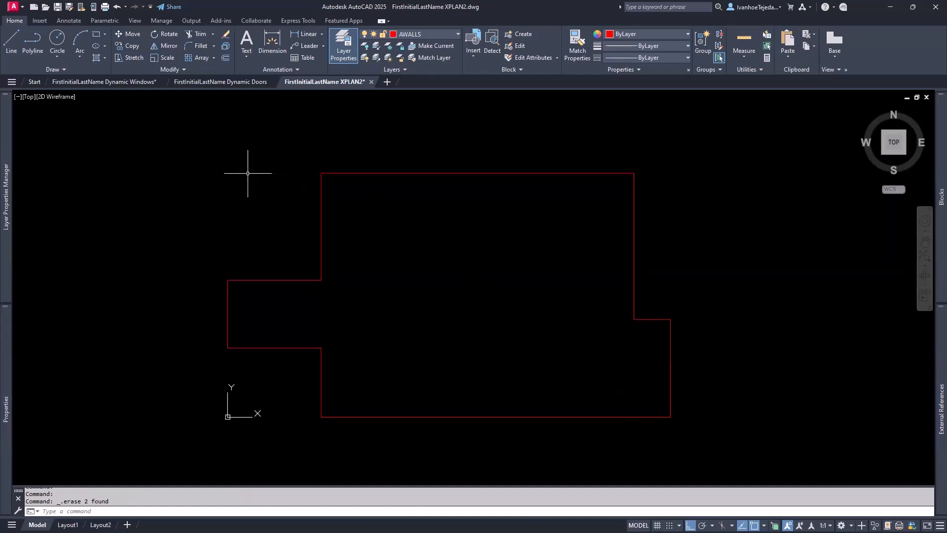
Step: Join all the exterior outline's lines into a single polyline
click(184, 143)
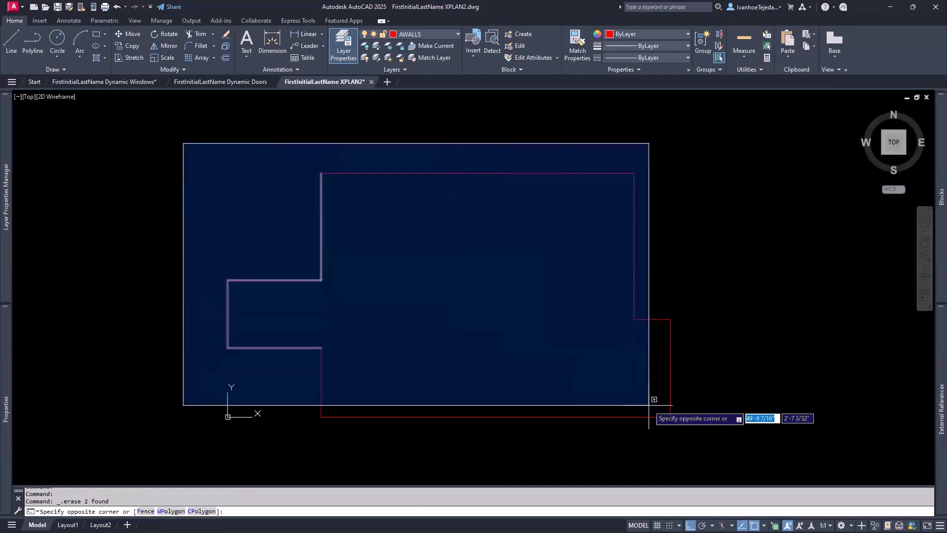
click(745, 455)
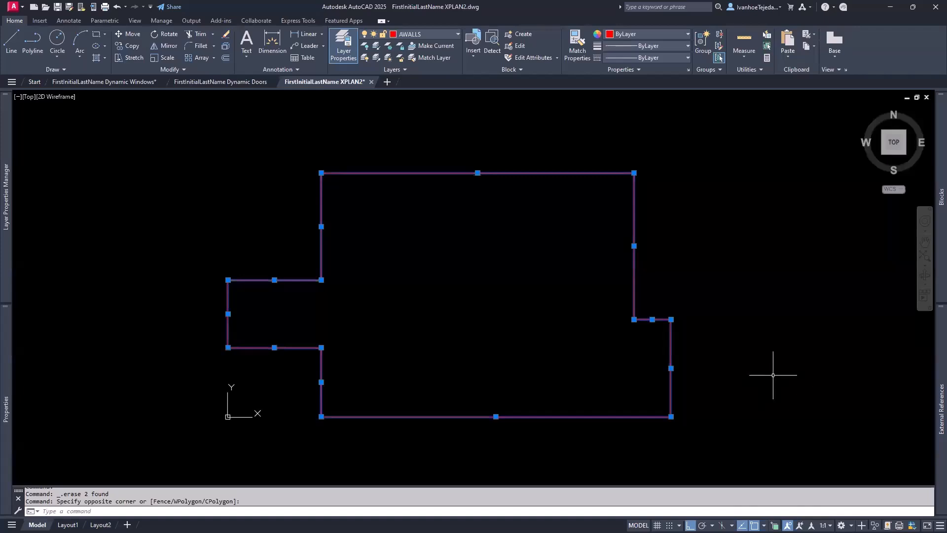
text(J)
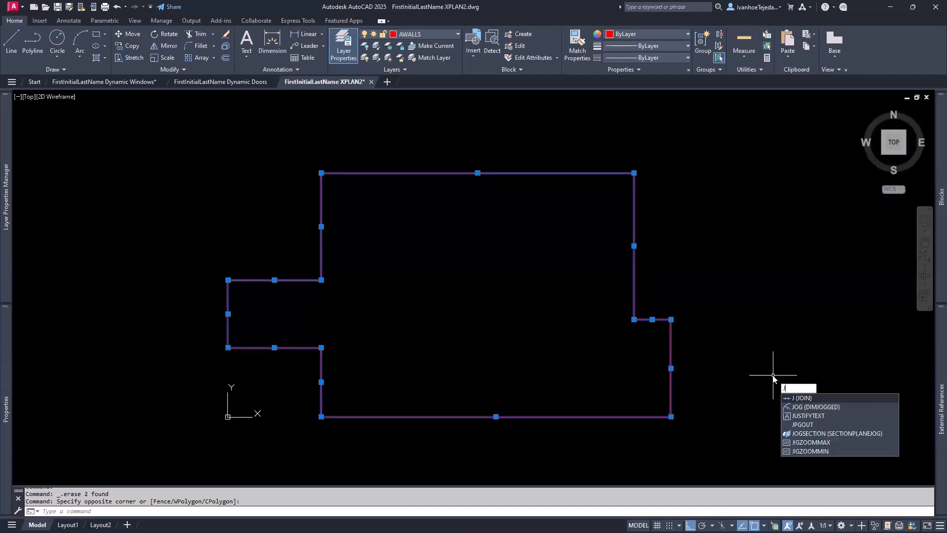
key(Return)
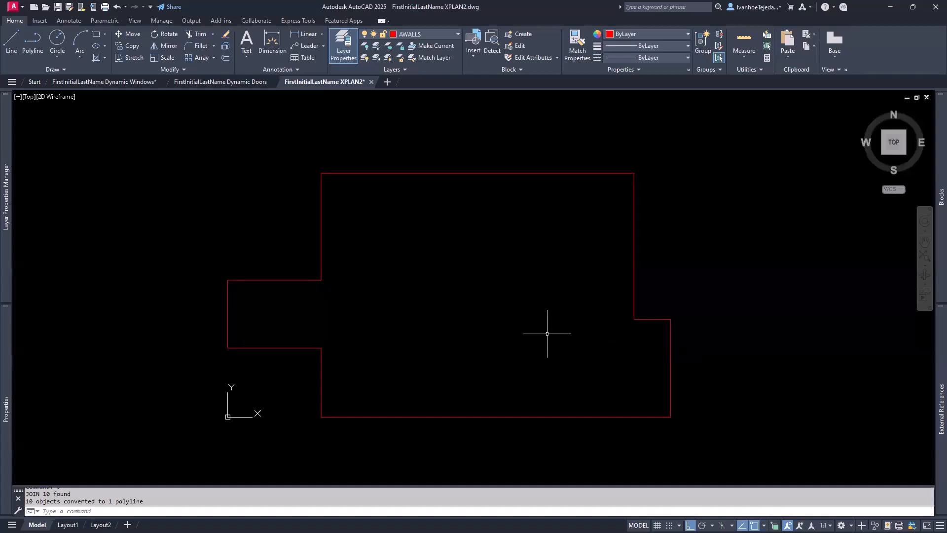
Step: Offset the joined exterior outline 8" inward to form the exterior wall thickness
text(o)
key(Return)
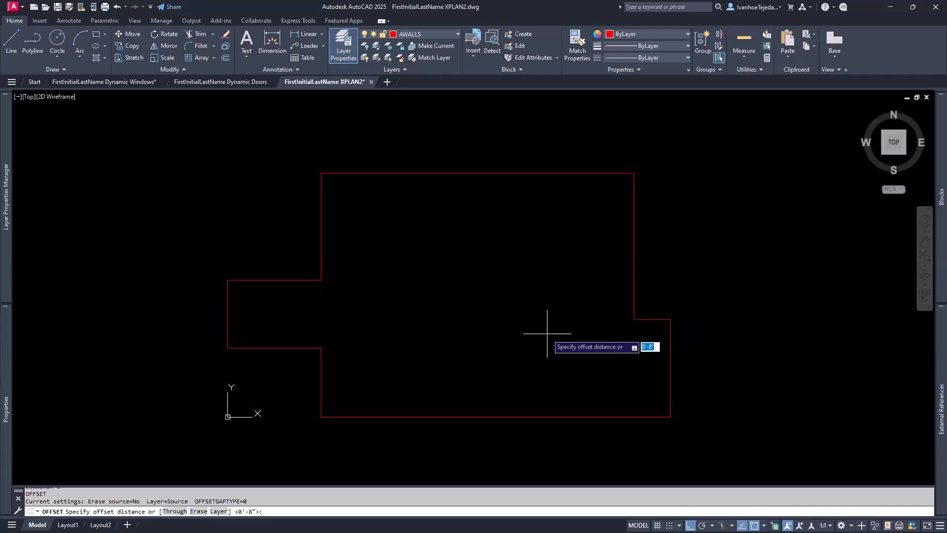
key(Return)
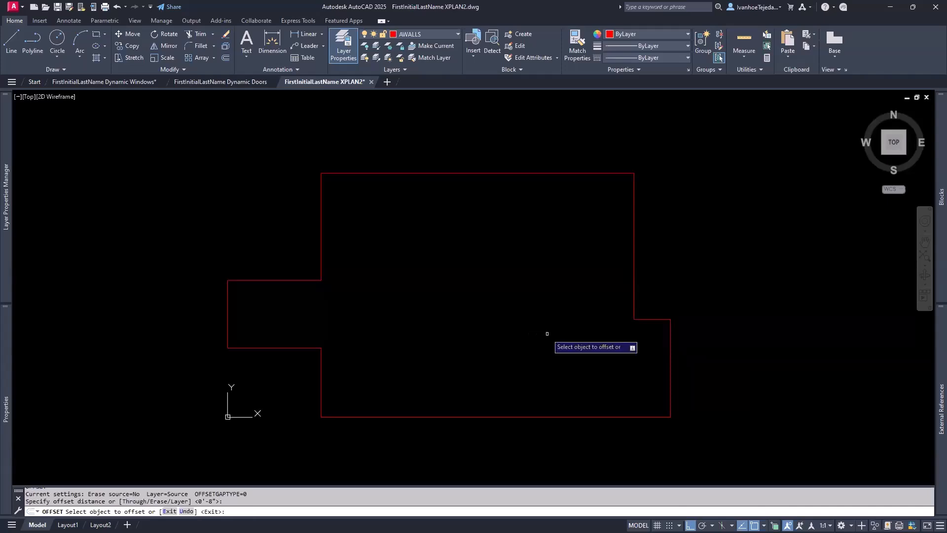
click(634, 248)
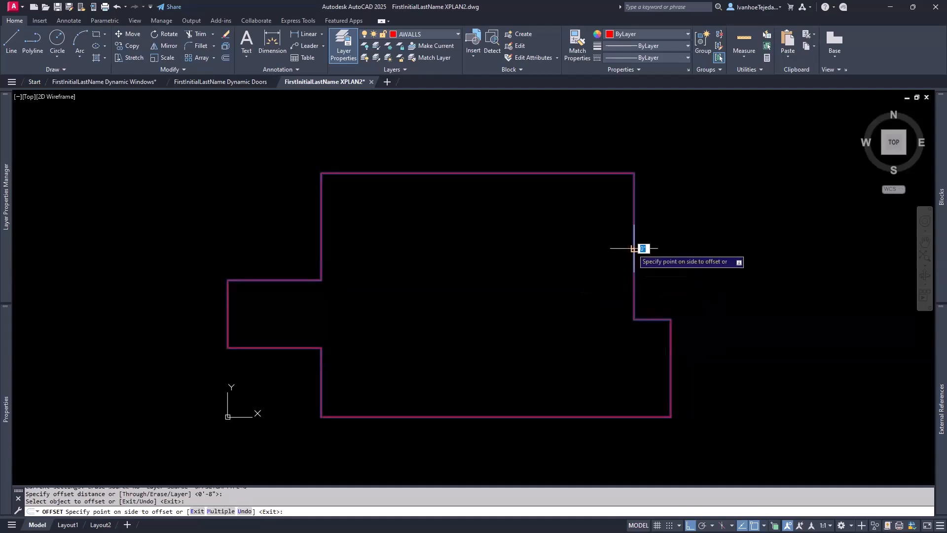
click(481, 303)
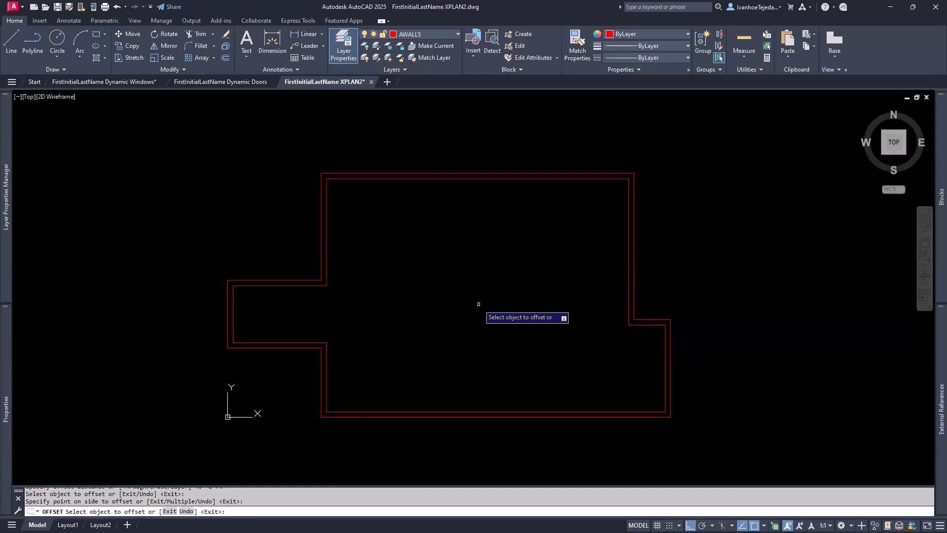
key(Return)
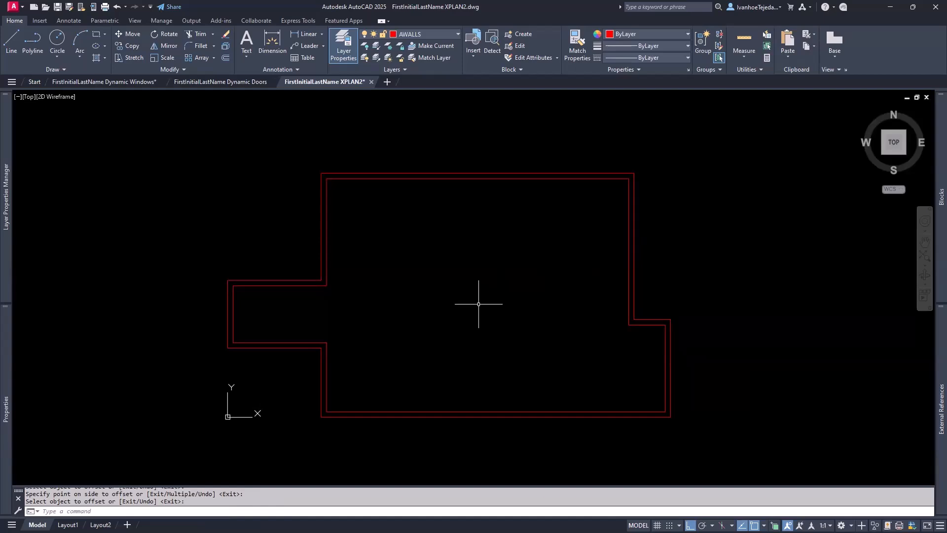
Step: Explode the outer and inner exterior wall polylines into separate lines
click(524, 180)
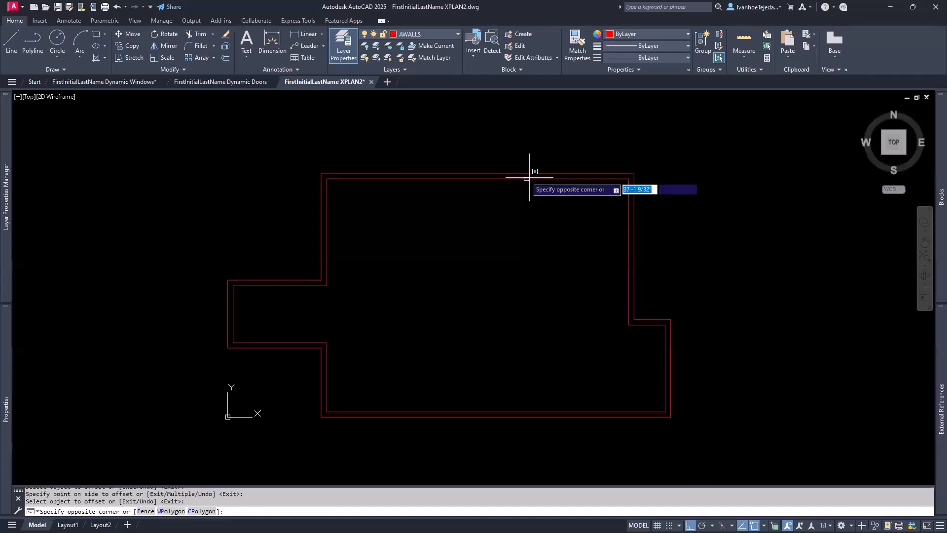
click(513, 168)
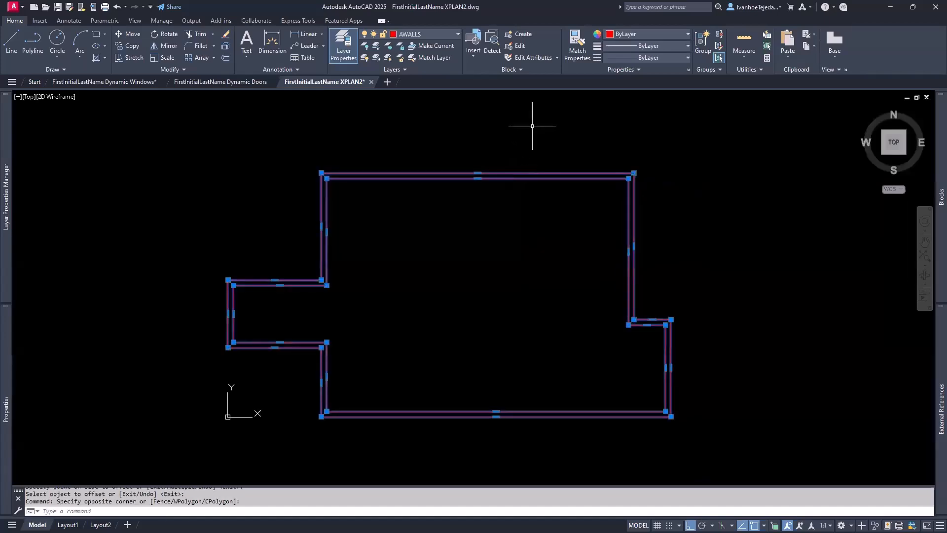
text(X)
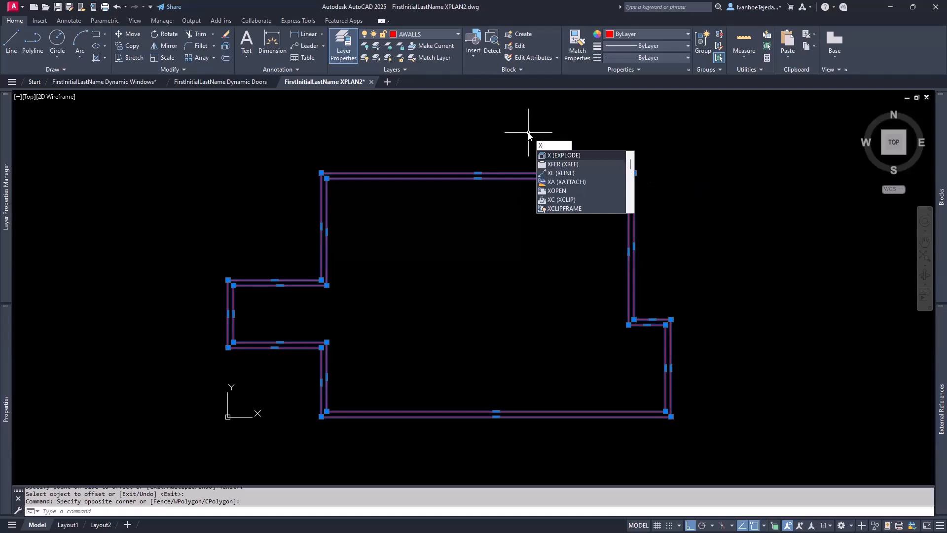
key(Return)
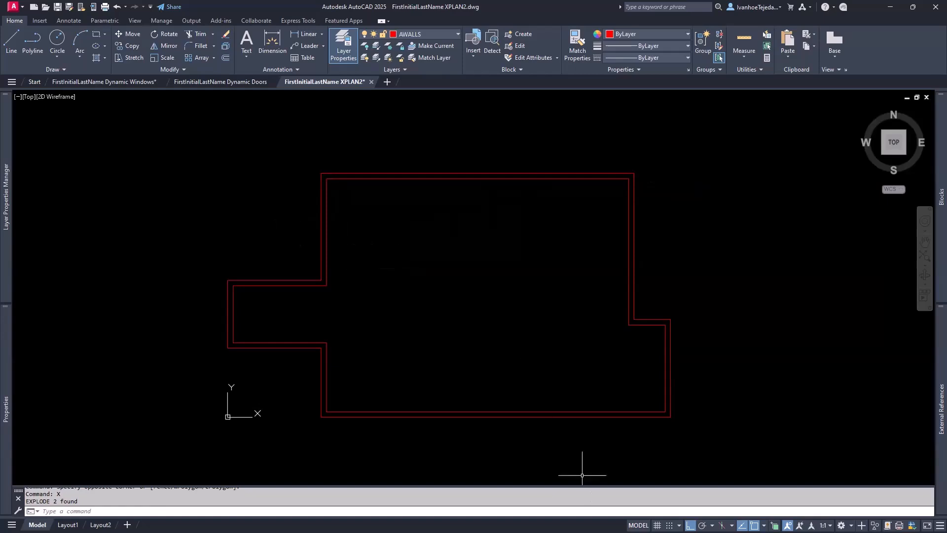
Step: Consult page 2 of XPLAN Sp25.pdf and, back in AutoCAD, offset the west bump-out's inner end-wall line 24" toward the interior
key(alt+Tab)
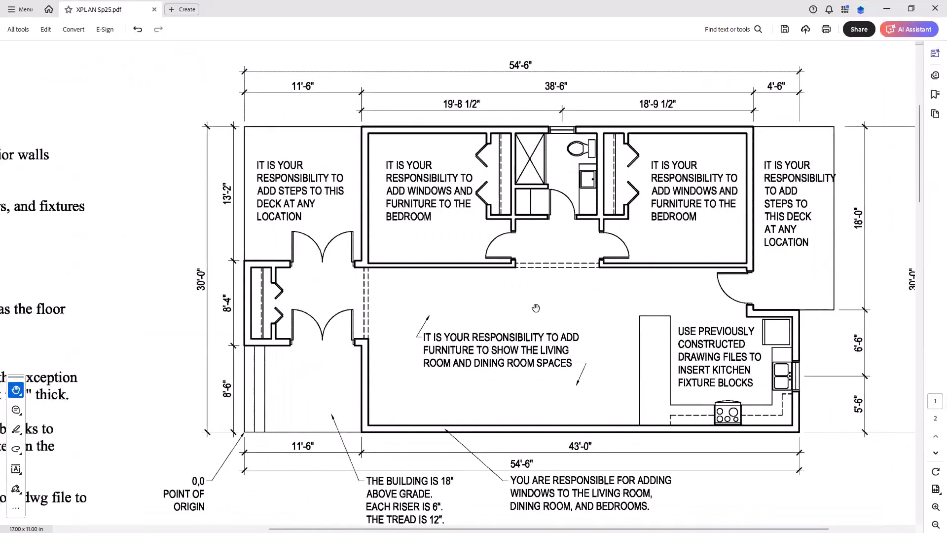
click(935, 454)
drag(603, 327, 757, 273)
drag(463, 361, 608, 262)
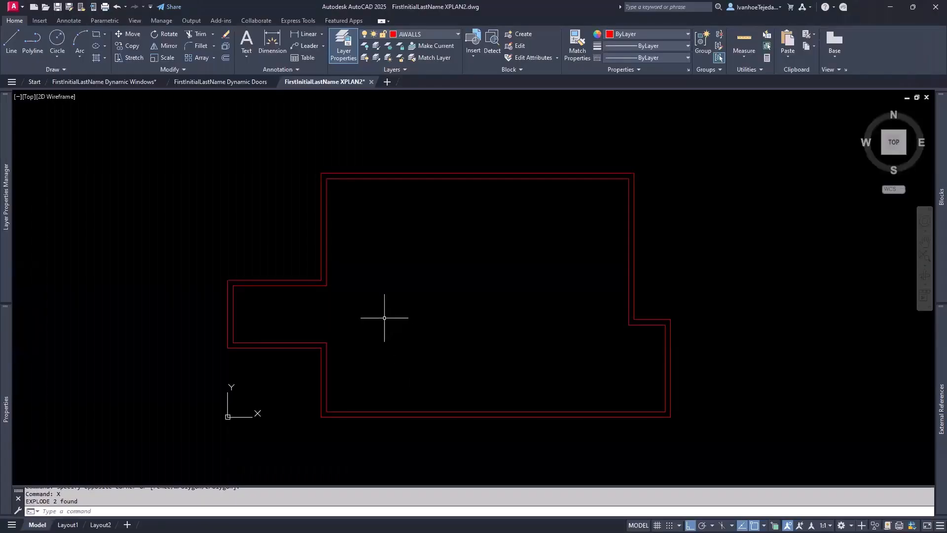
middle_drag(315, 331, 546, 321)
scroll(491, 311, up, 6)
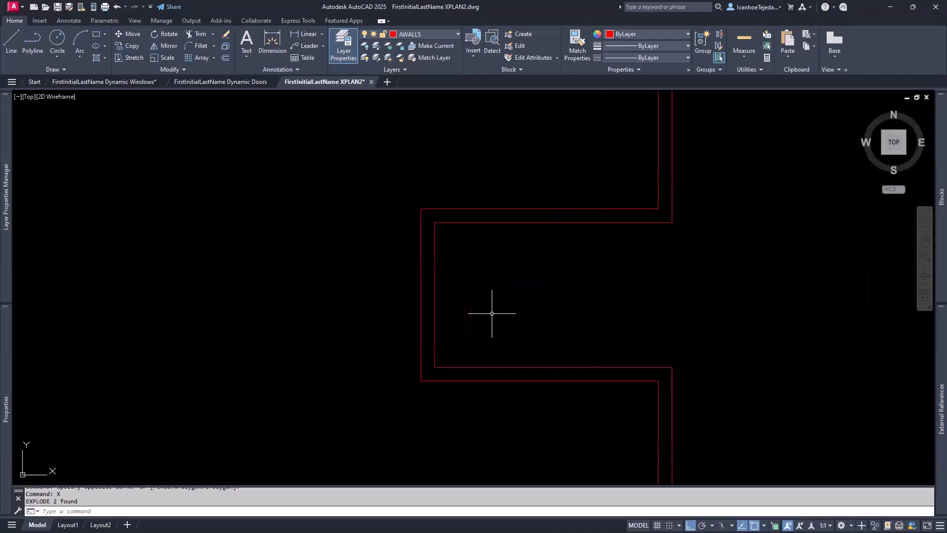
text(o)
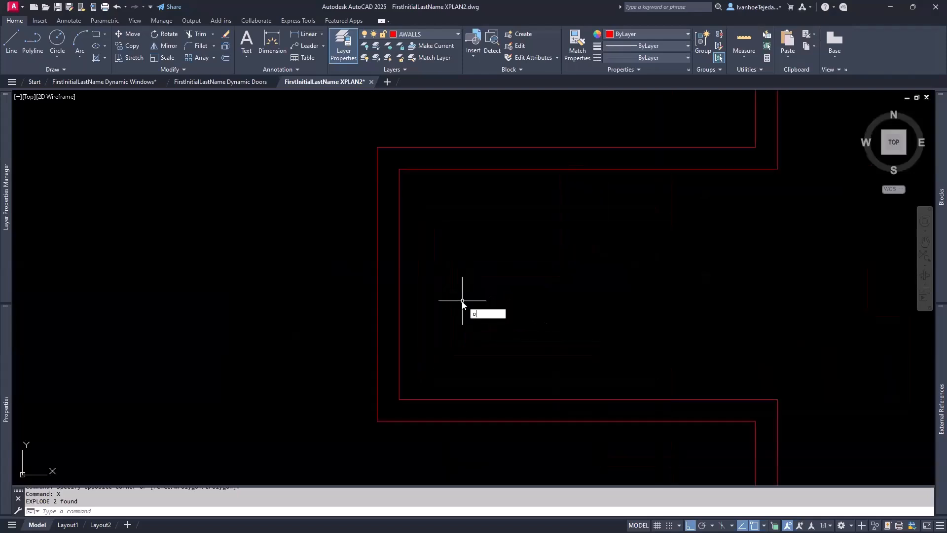
key(Return)
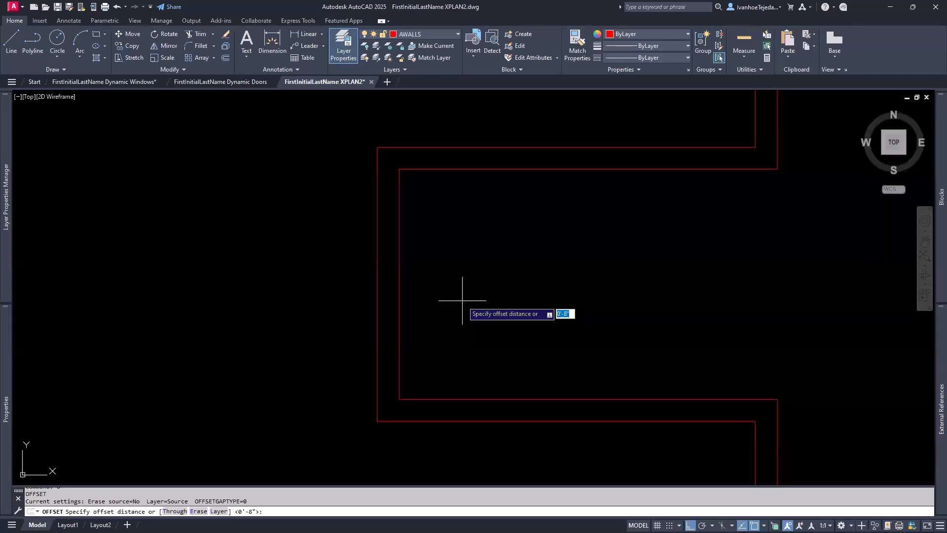
text(24)
key(Return)
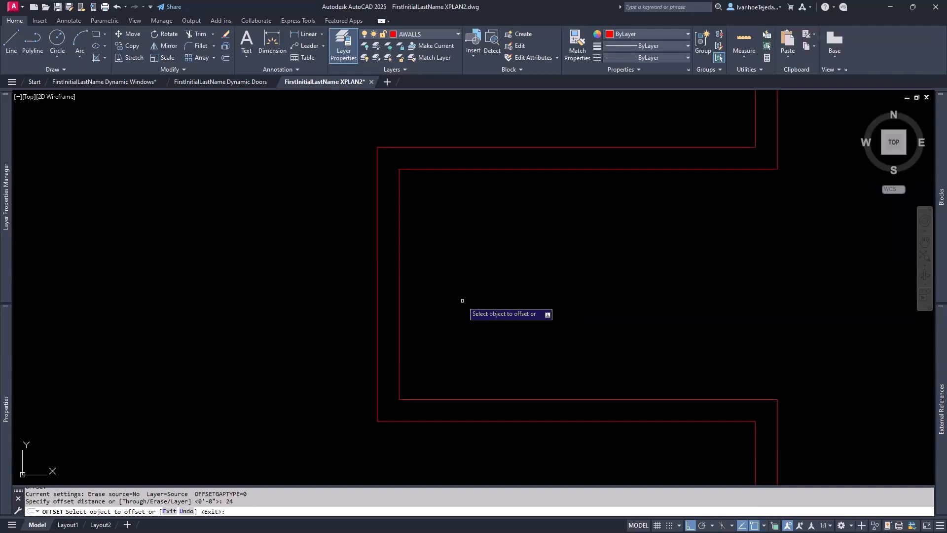
click(400, 263)
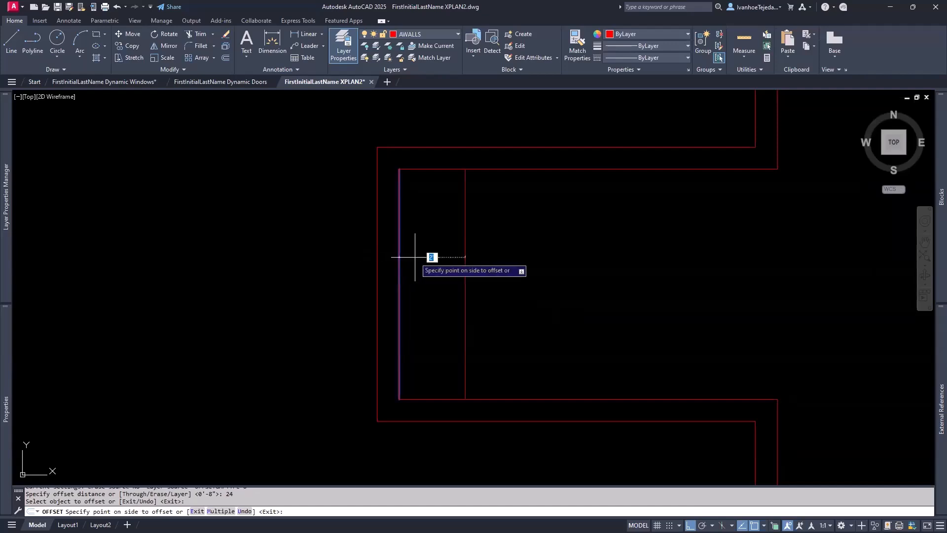
click(506, 260)
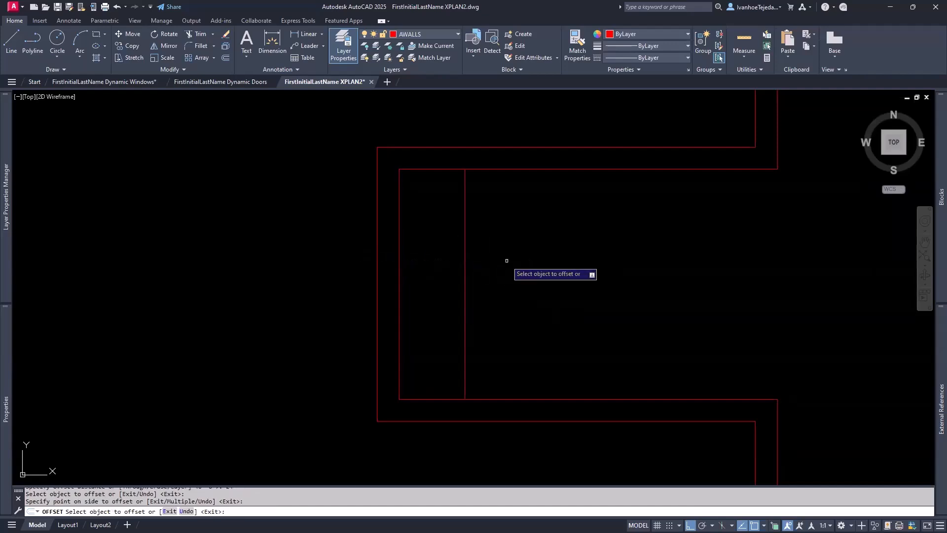
Step: Offset the new closet line 5" further east to form the closet partition's thickness
click(464, 281)
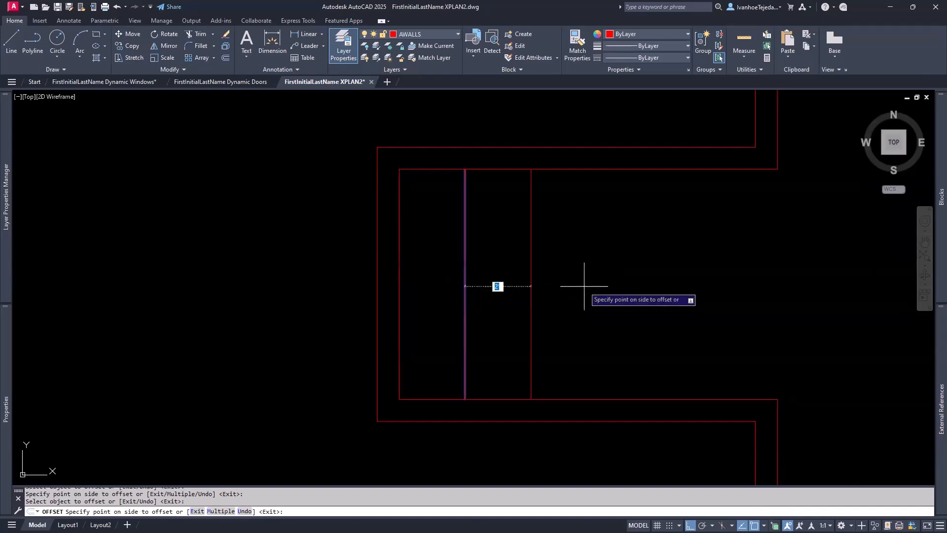
text(5)
key(Return)
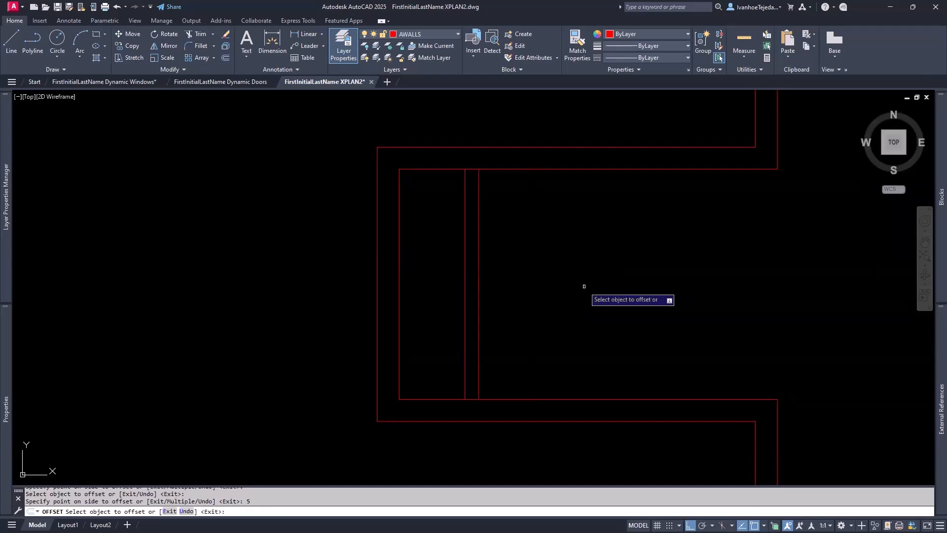
key(Return)
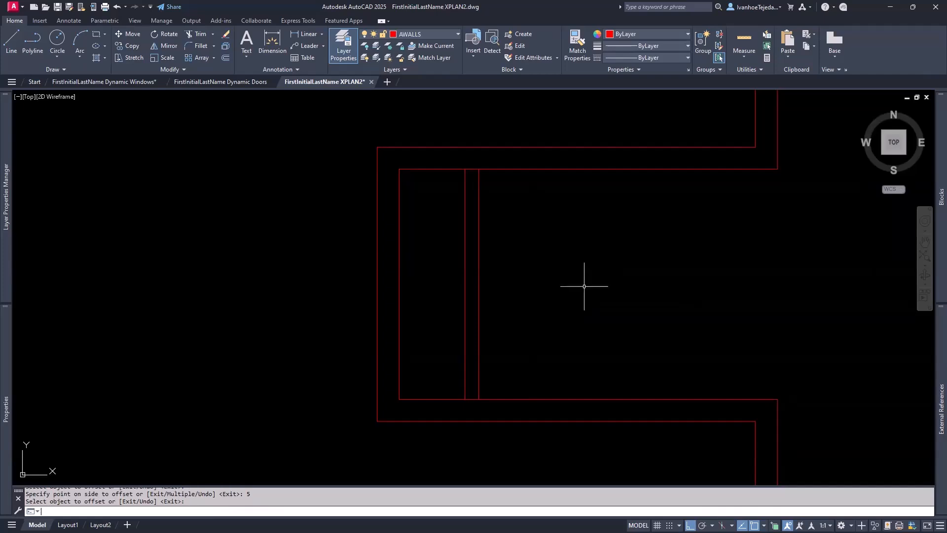
Step: Trim the inner exterior wall lines between the closet partition's two faces at both of its ends
text(tr)
key(Return)
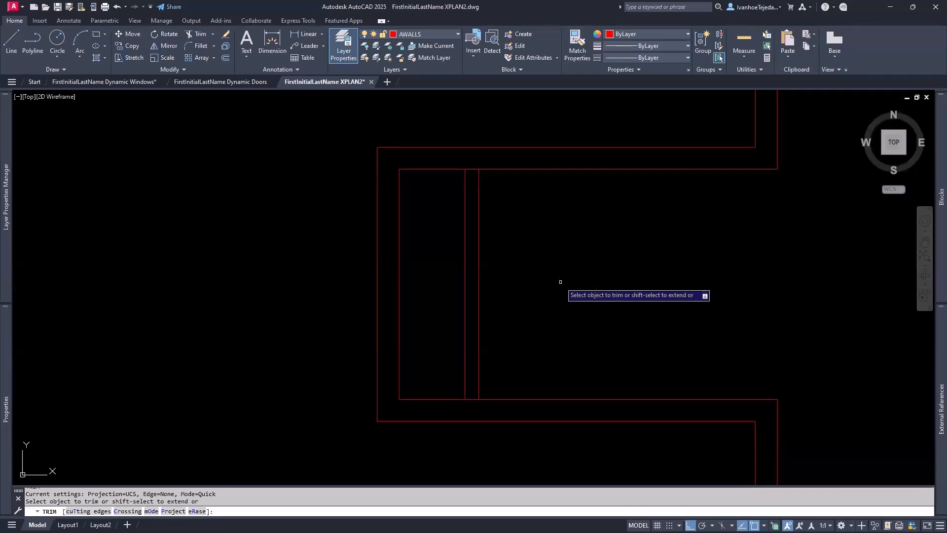
click(472, 169)
click(472, 398)
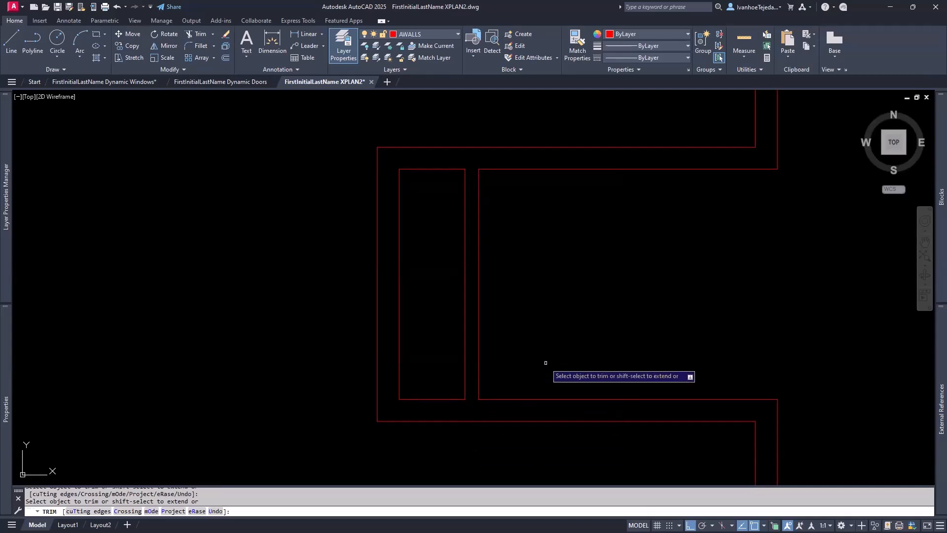
key(Return)
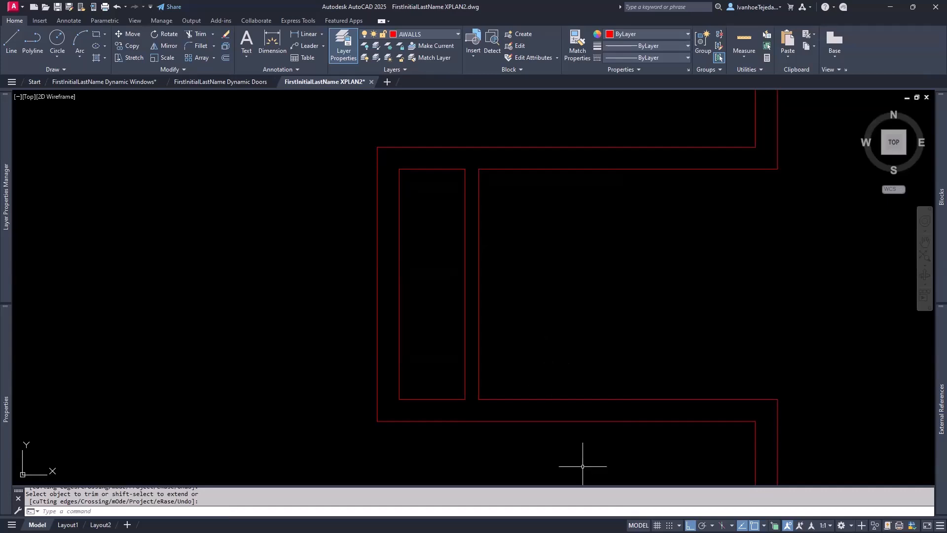
Step: Draw a short line across the closet partition between the midpoints of its two faces
key(alt+Tab)
text(L)
key(Return)
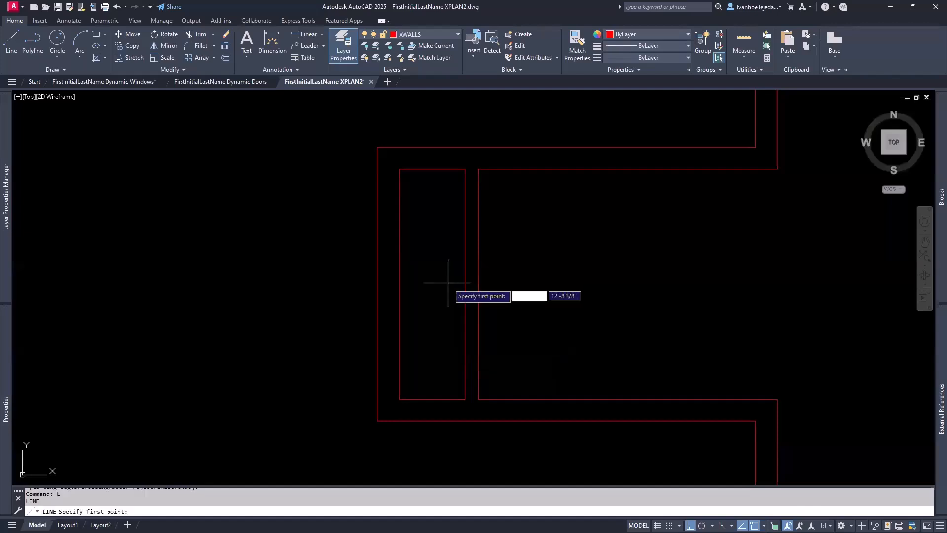
click(465, 284)
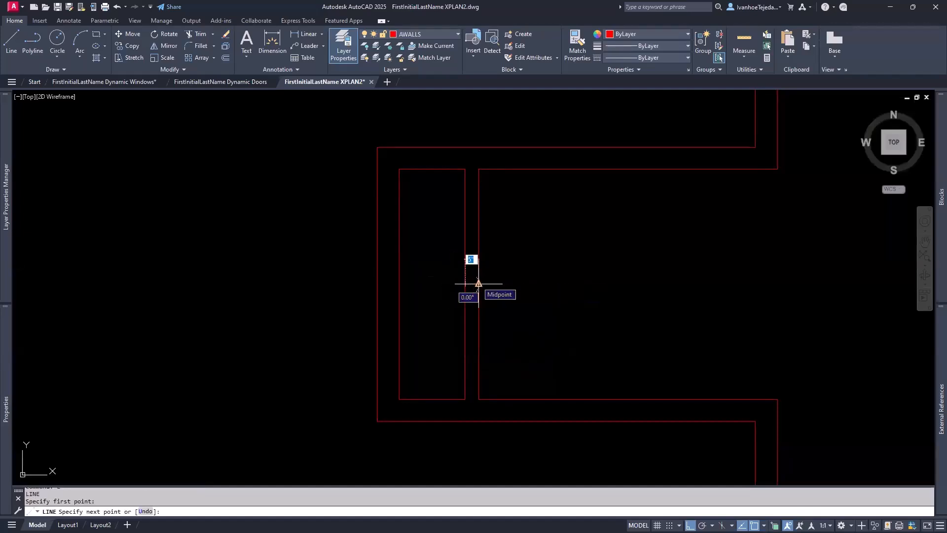
click(478, 283)
key(Return)
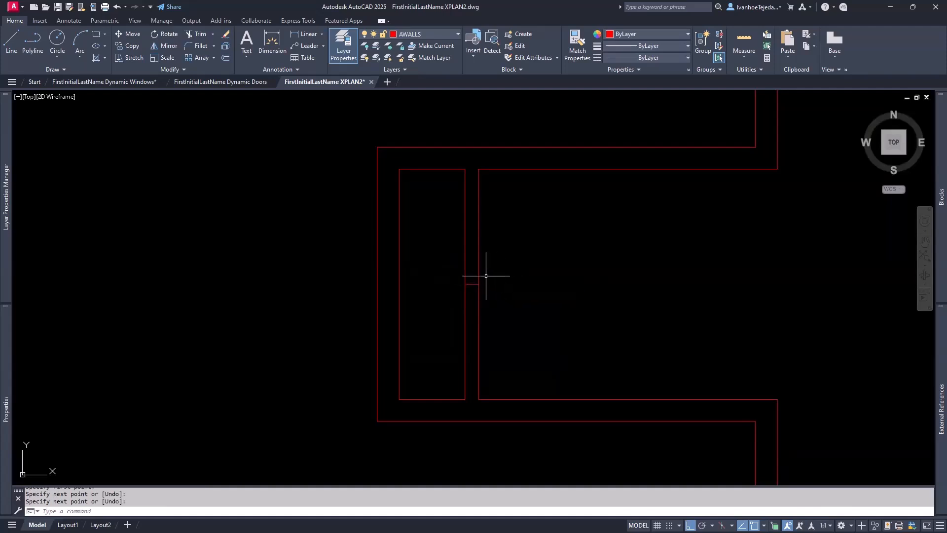
Step: Offset the partition's midpoint line 2' to the north and 2' to the south to mark the closet door jambs
scroll(485, 276, up, 2)
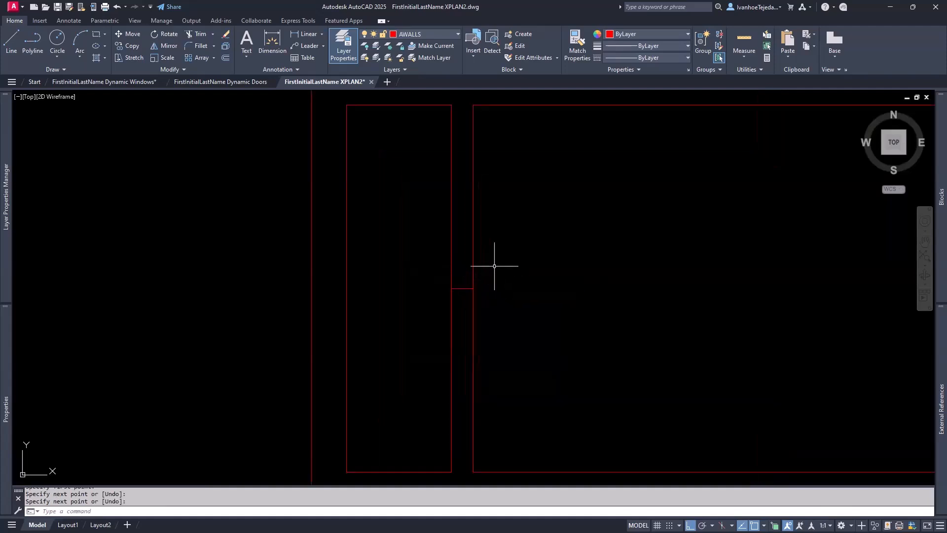
scroll(494, 268, up, 1)
text(o)
key(Return)
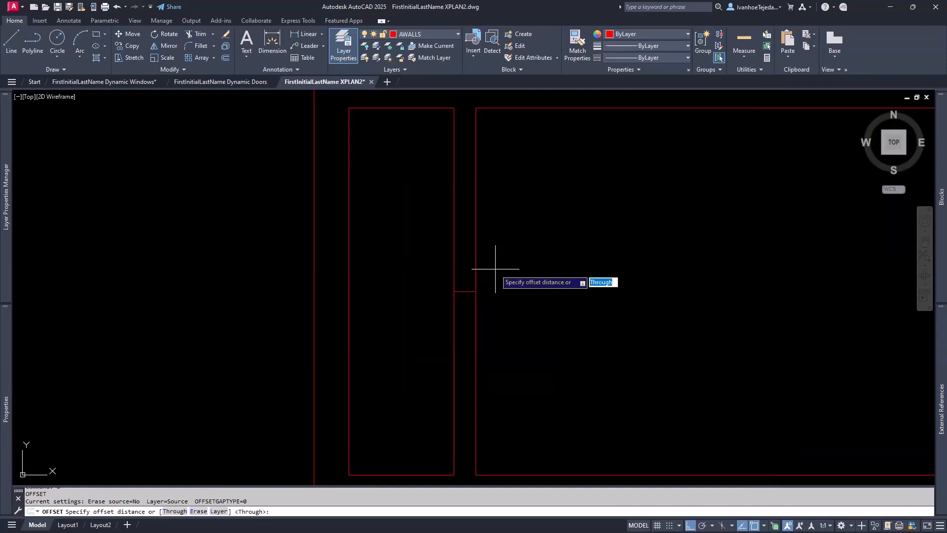
text(2')
key(Return)
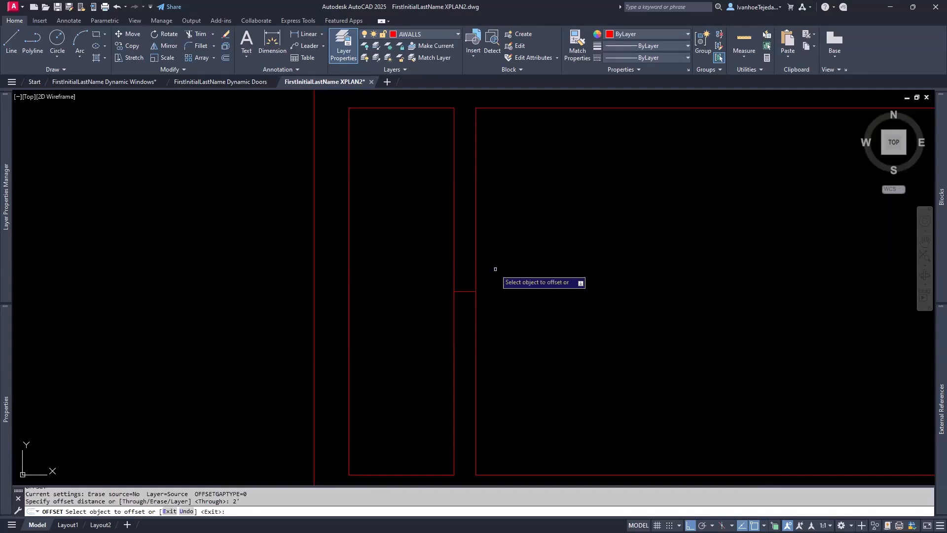
click(463, 291)
click(462, 241)
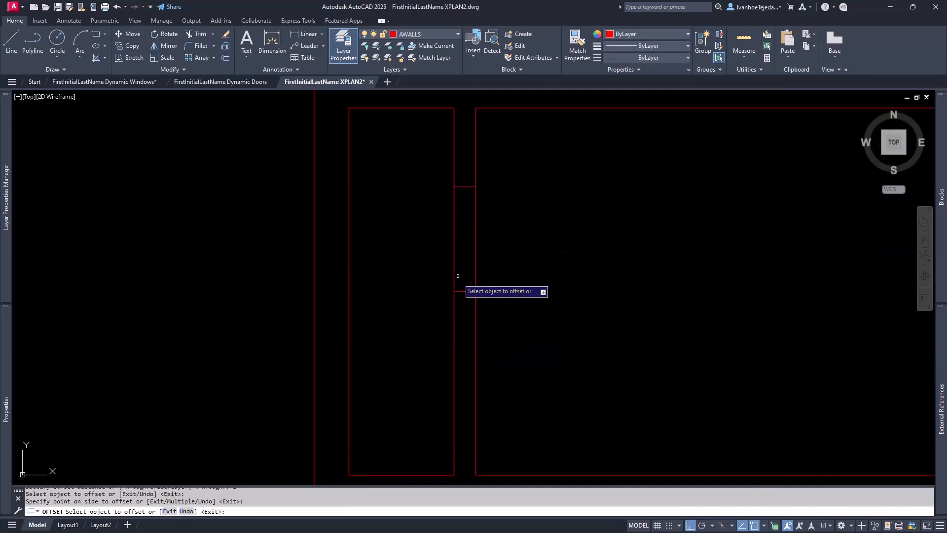
click(464, 290)
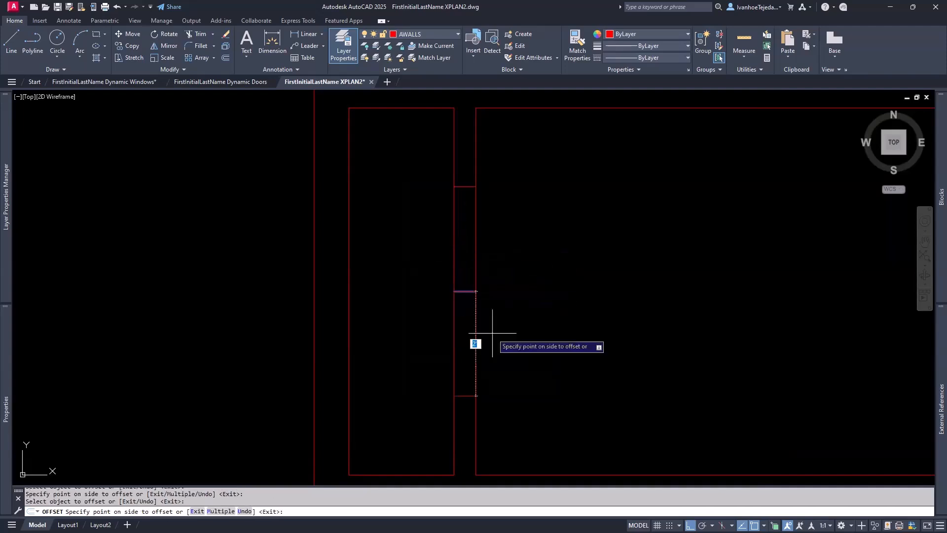
click(508, 385)
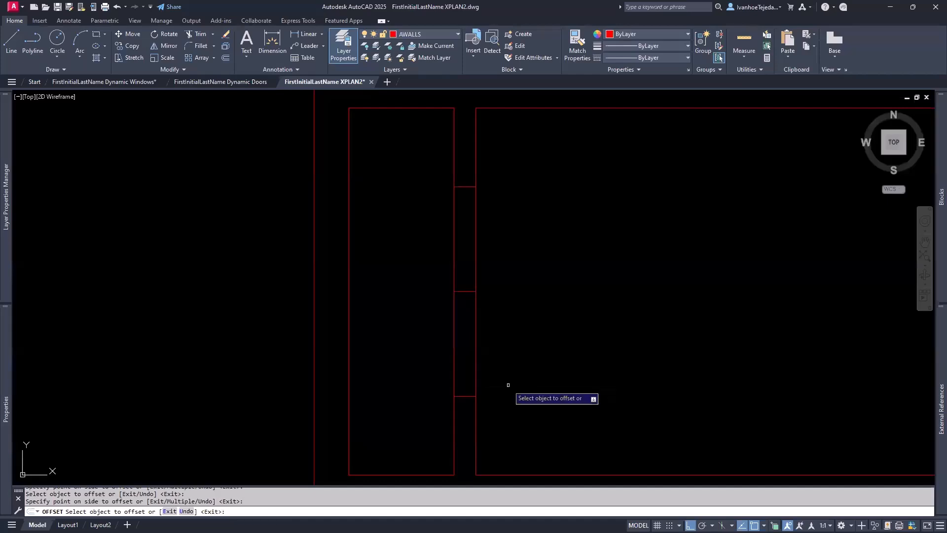
key(Return)
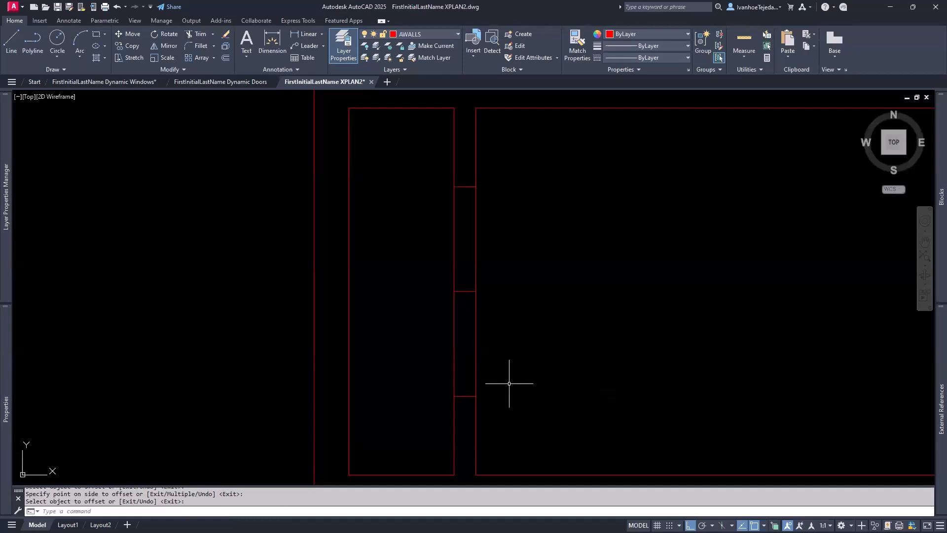
Step: Delete the midpoint line and trim the partition faces between the two jamb lines to open the closet doorway
click(467, 291)
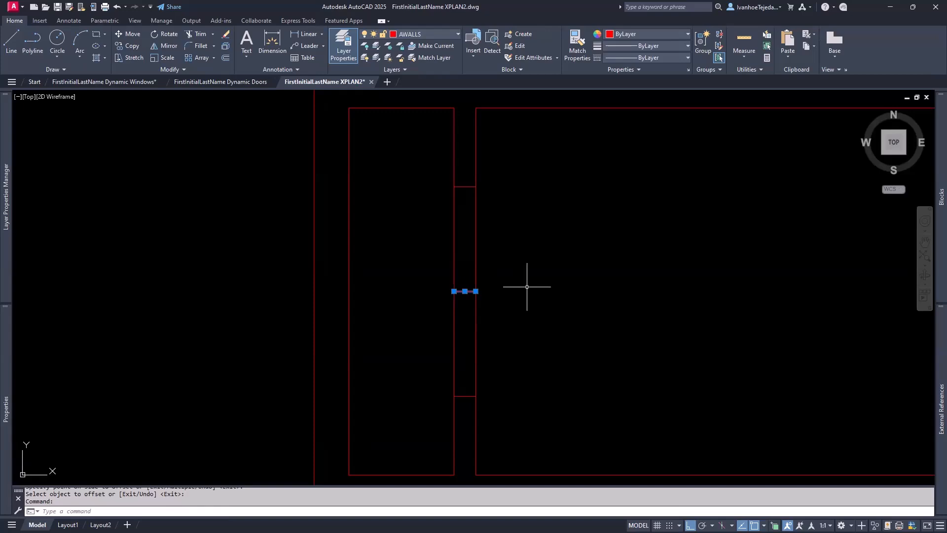
key(Delete)
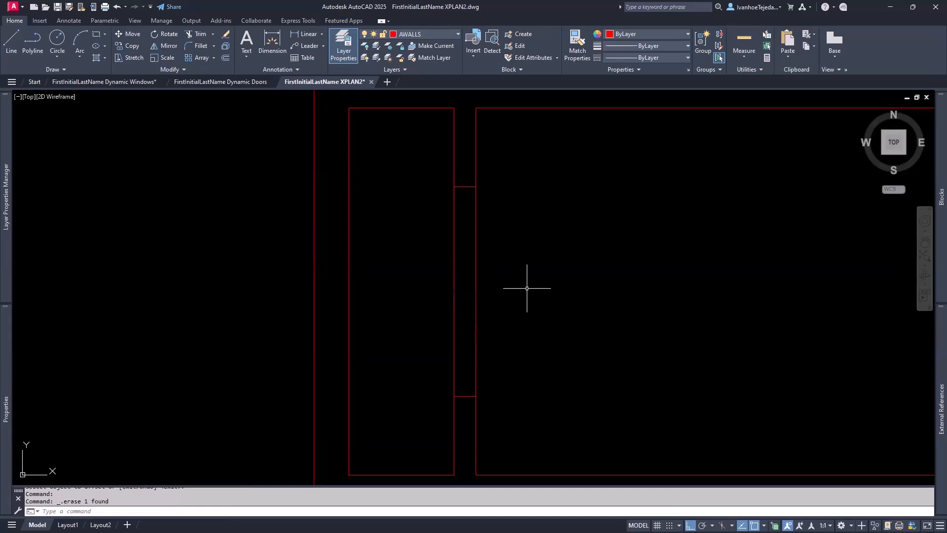
text(tr)
key(Return)
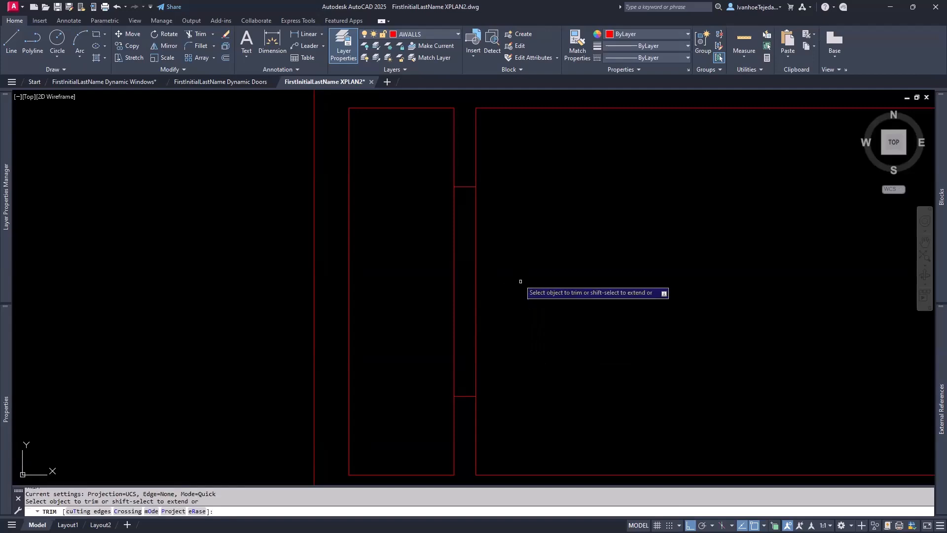
click(493, 223)
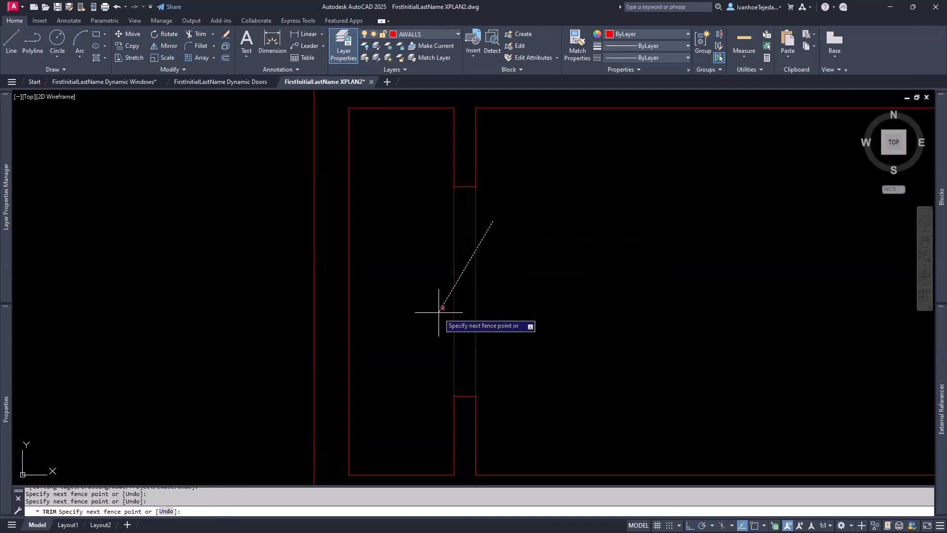
key(Return)
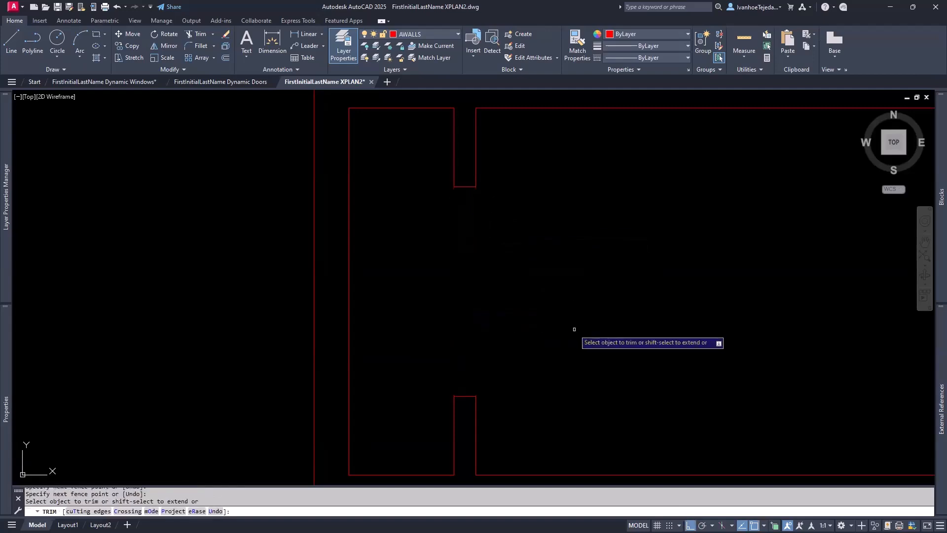
key(Return)
Step: Switch to the XPLAN PDF and examine the partition dimensions for the room and closet northeast of the double-door entry
scroll(572, 324, down, 3)
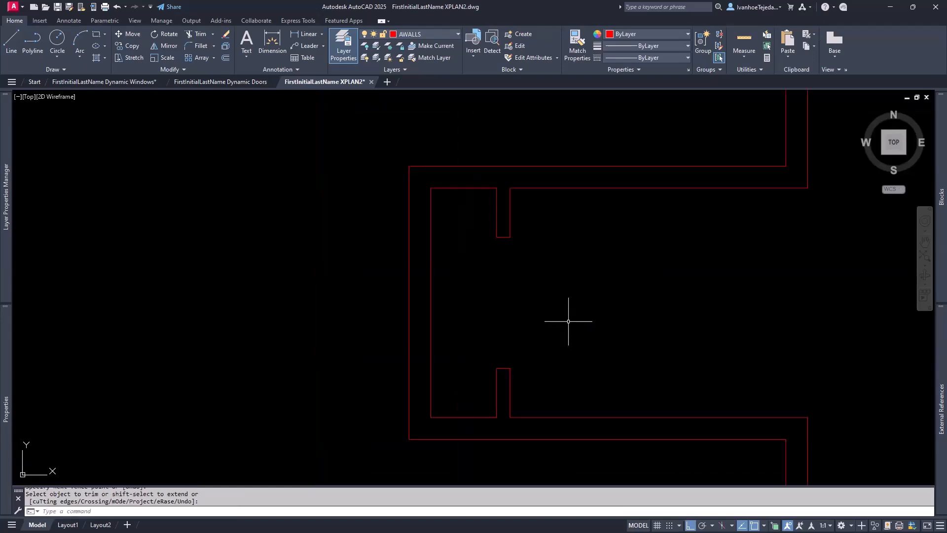
middle_drag(598, 321, 379, 311)
middle_drag(600, 311, 480, 330)
scroll(564, 283, down, 2)
middle_drag(564, 283, 402, 313)
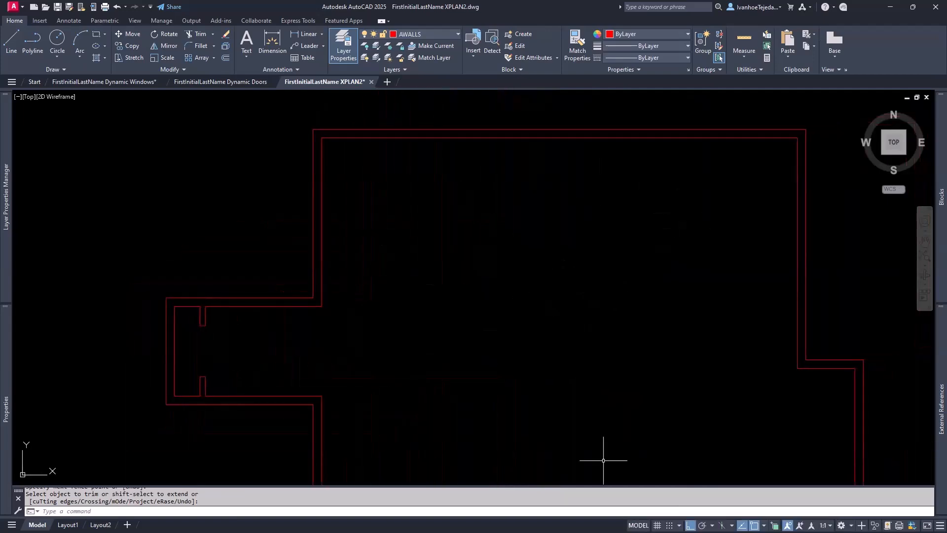
key(alt+Tab)
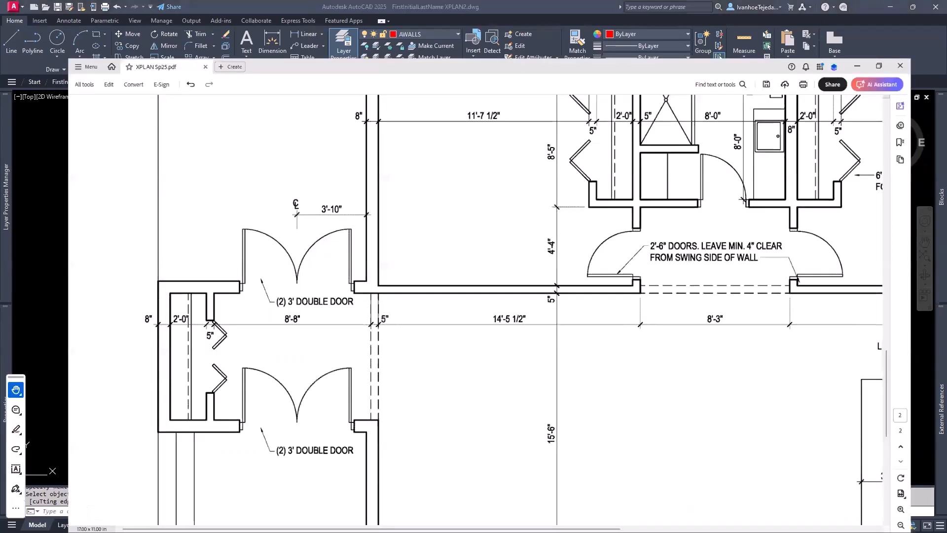
drag(491, 257, 355, 338)
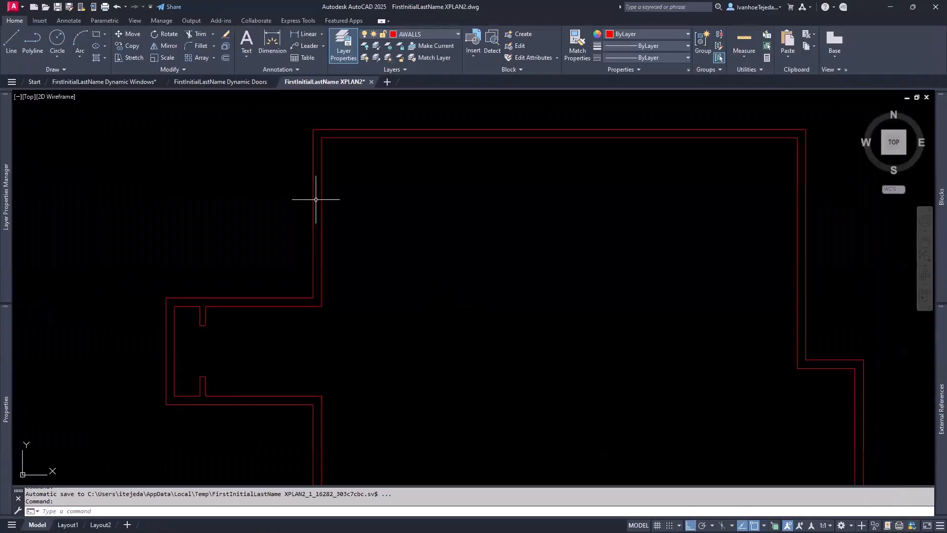
Step: Back in AutoCAD, offset the northern room's inner west wall line 11'7.5" east, and offset that copy 5" east to form a partition
mouse_move(317, 197)
middle_down()
mouse_move(327, 206)
mouse_move(321, 250)
middle_up()
scroll(349, 245, up, 2)
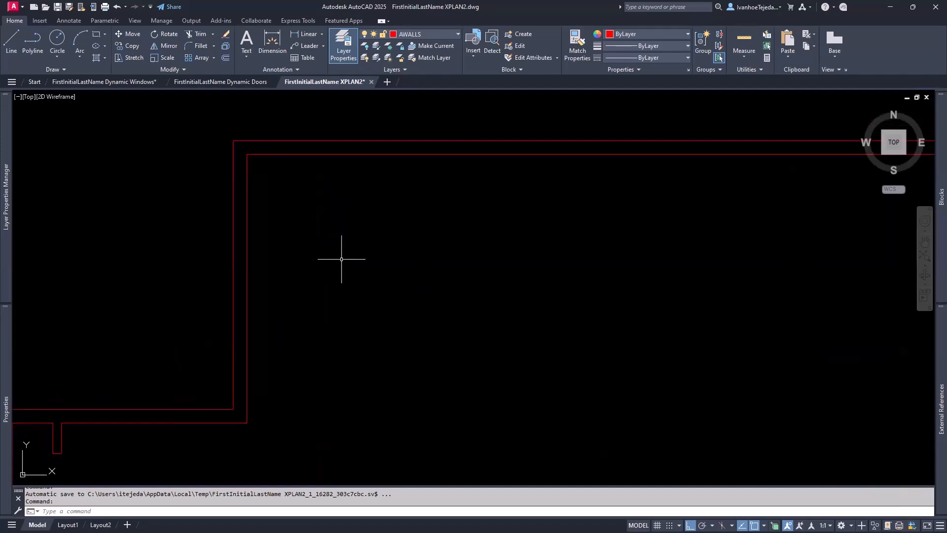
text(o)
key(Return)
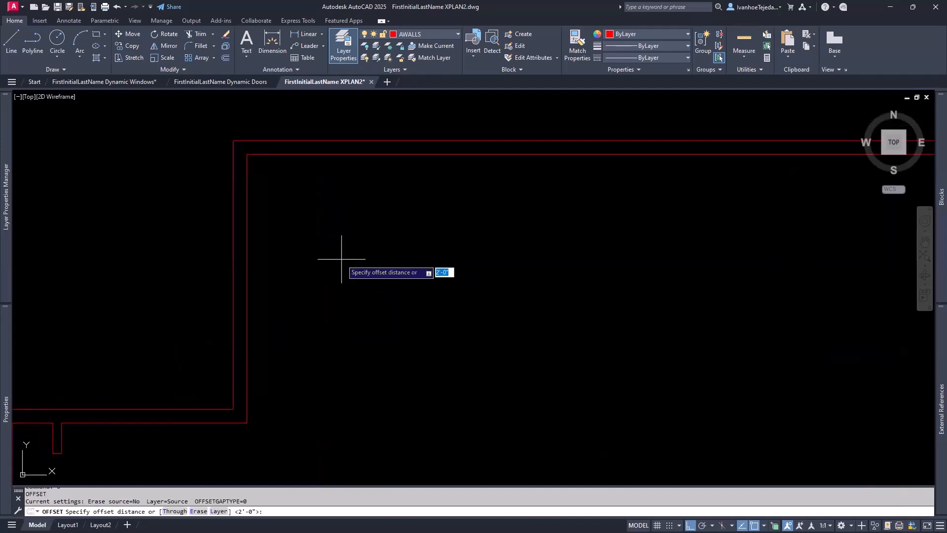
text(11'7.5)
key(Return)
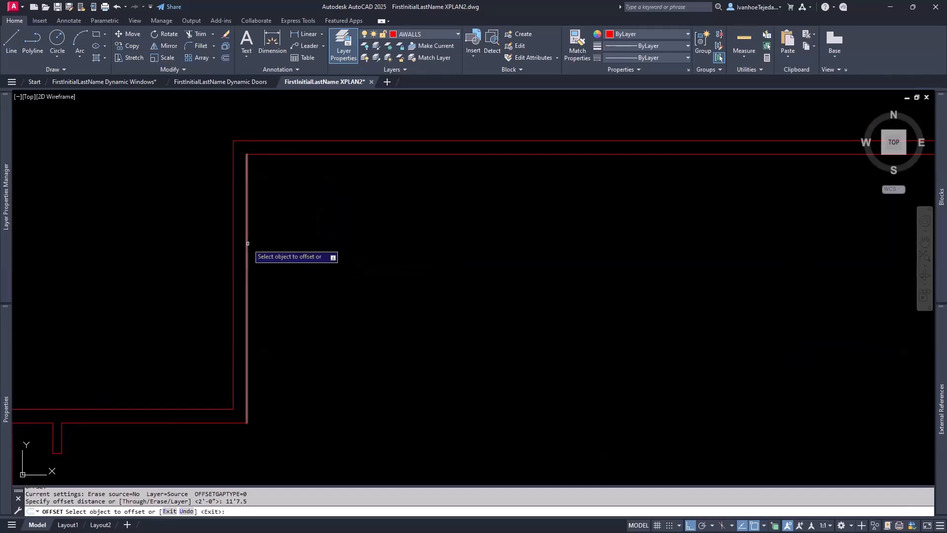
click(248, 244)
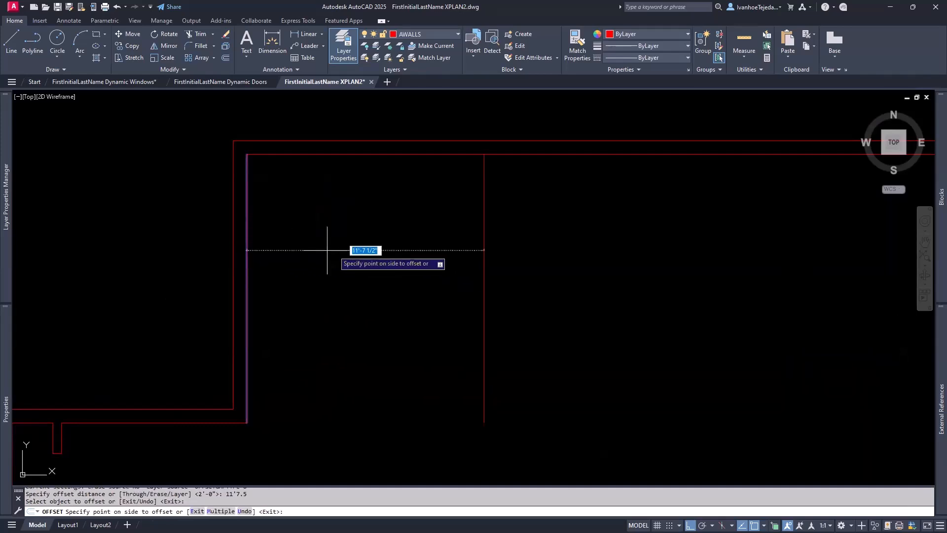
click(434, 252)
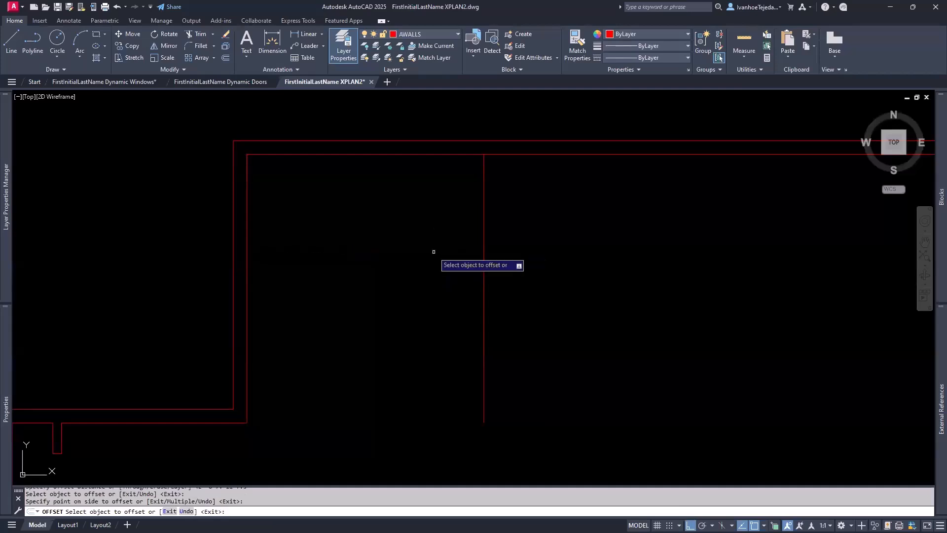
click(484, 230)
text(5)
key(Return)
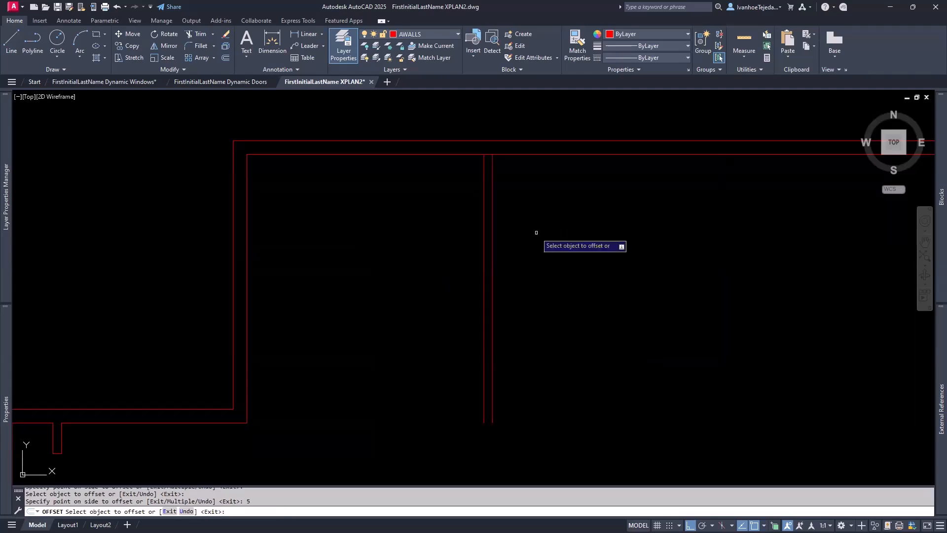
Step: Offset the new partition's east face 2' east, and that line another 5" east, to form the closet's second partition
click(492, 226)
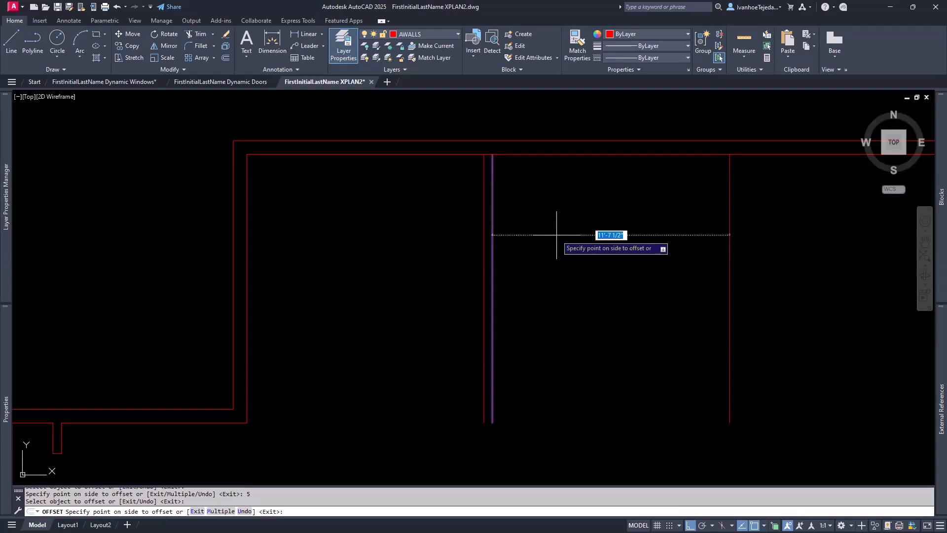
text(2')
key(Return)
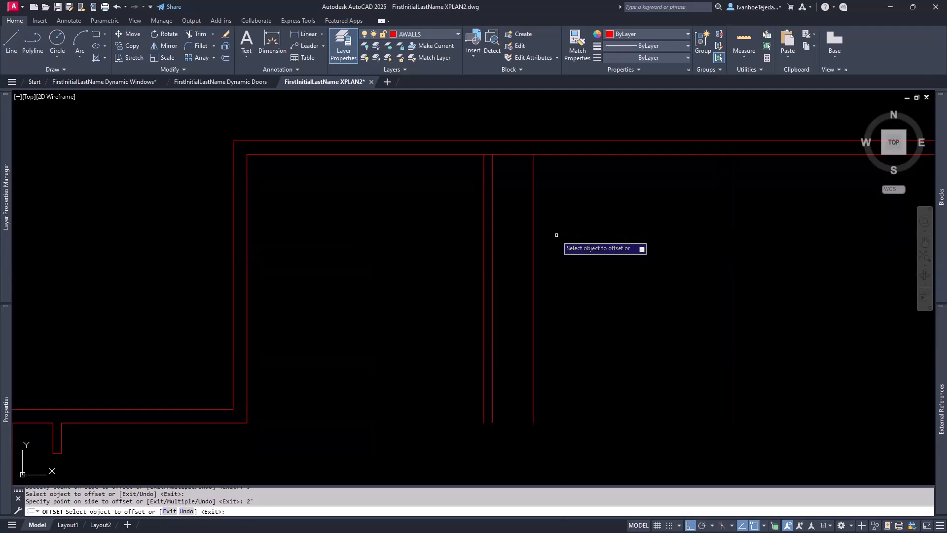
click(533, 220)
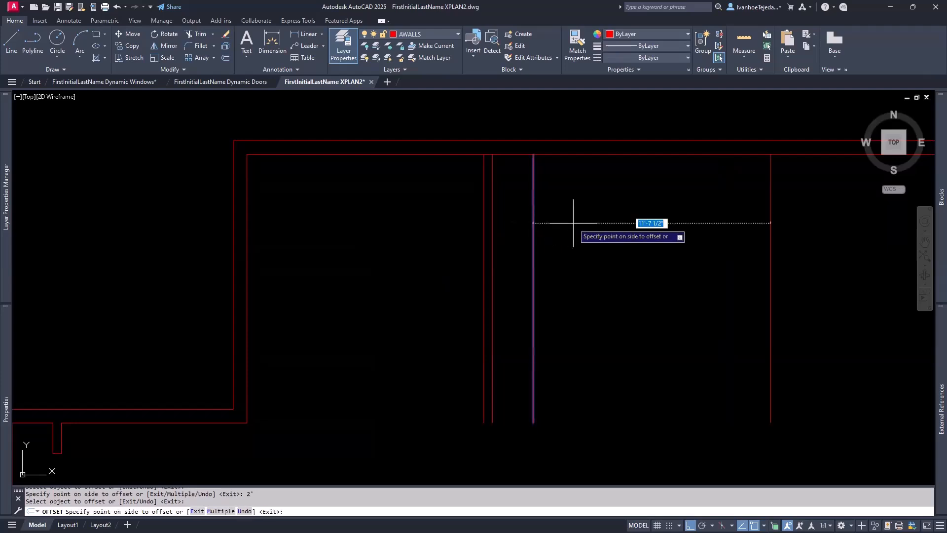
text(5)
key(Return)
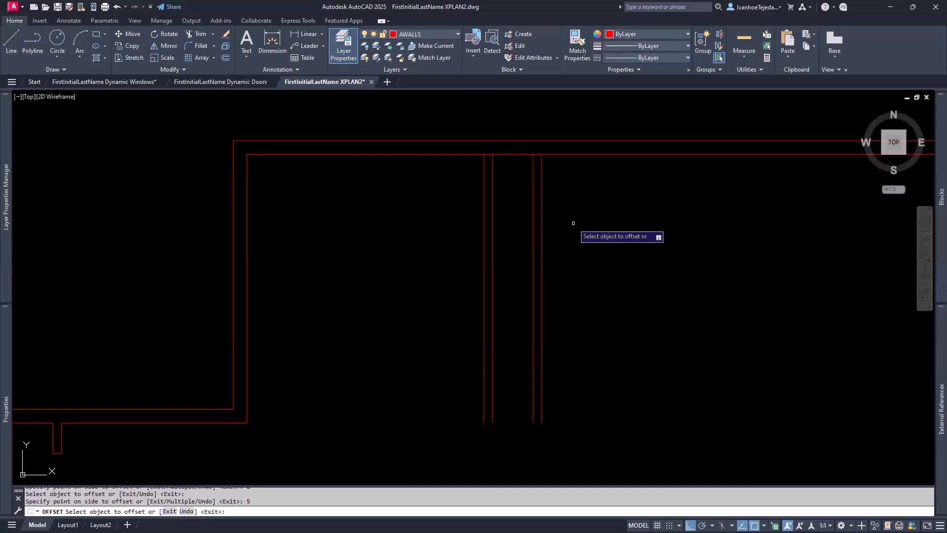
key(Return)
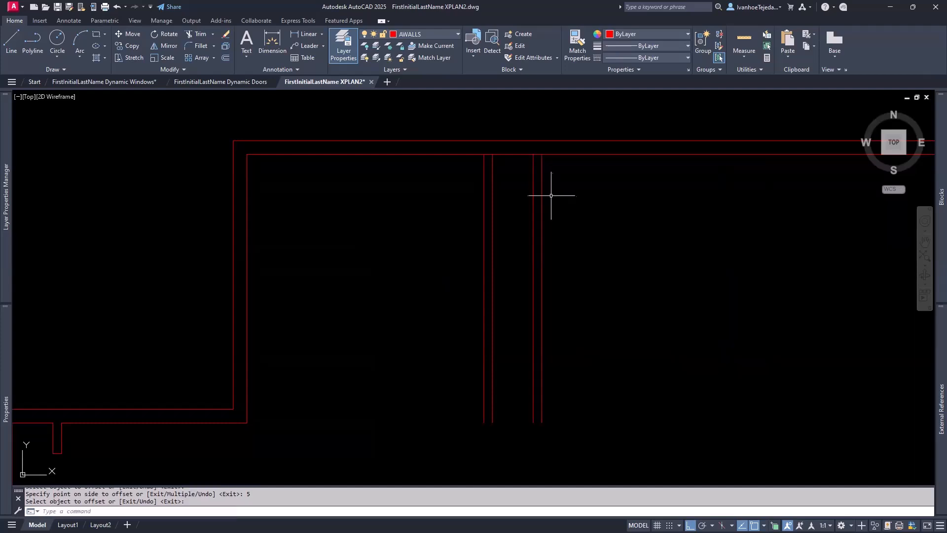
Step: Trim the inner north wall line between the two faces of each new partition
scroll(515, 163, up, 4)
text(tr)
key(Return)
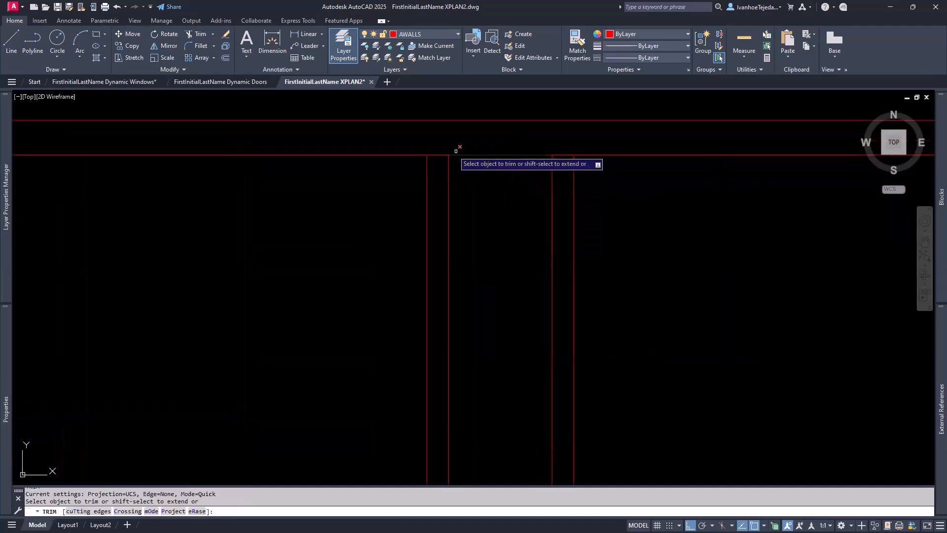
click(562, 154)
key(Return)
scroll(604, 207, down, 3)
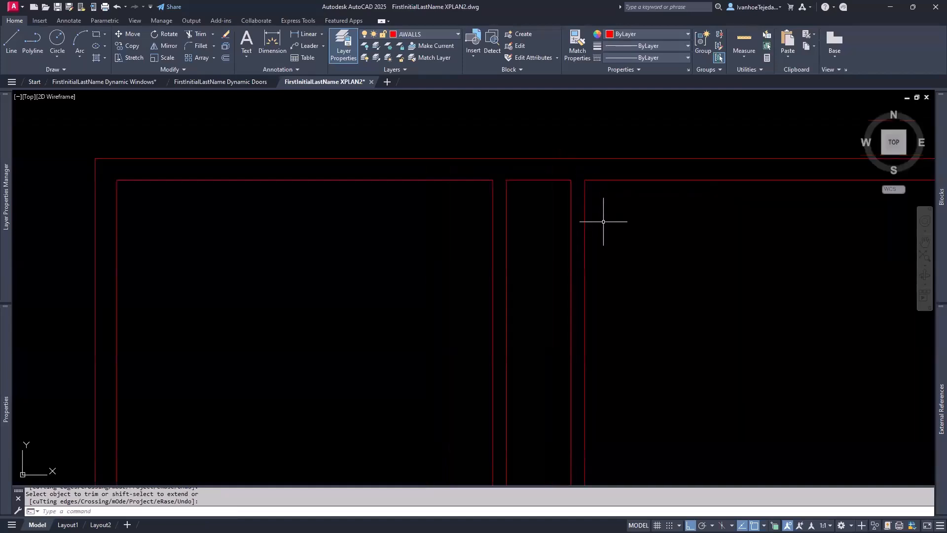
Step: Stretch the entry area's inner north wall line east to the lower end of the second partition's east face
middle_drag(617, 317, 634, 243)
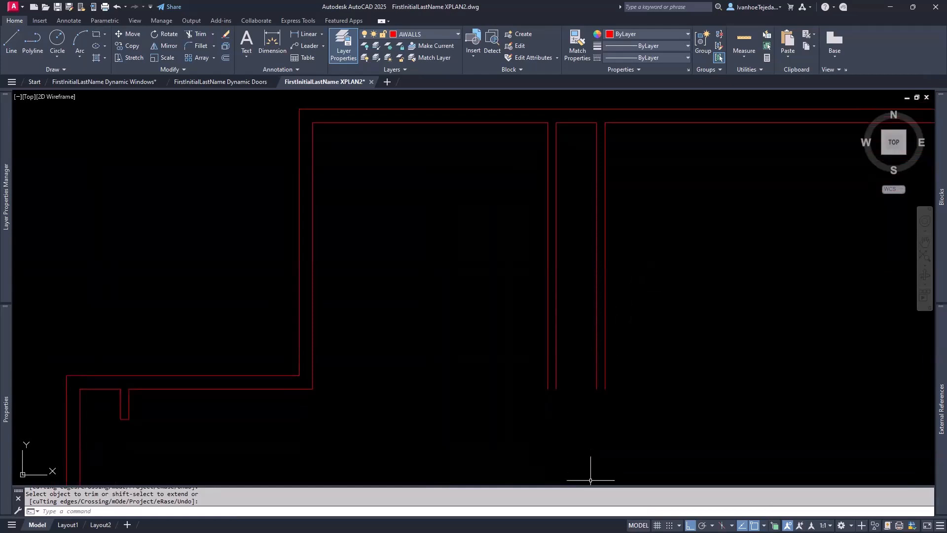
click(598, 522)
click(298, 389)
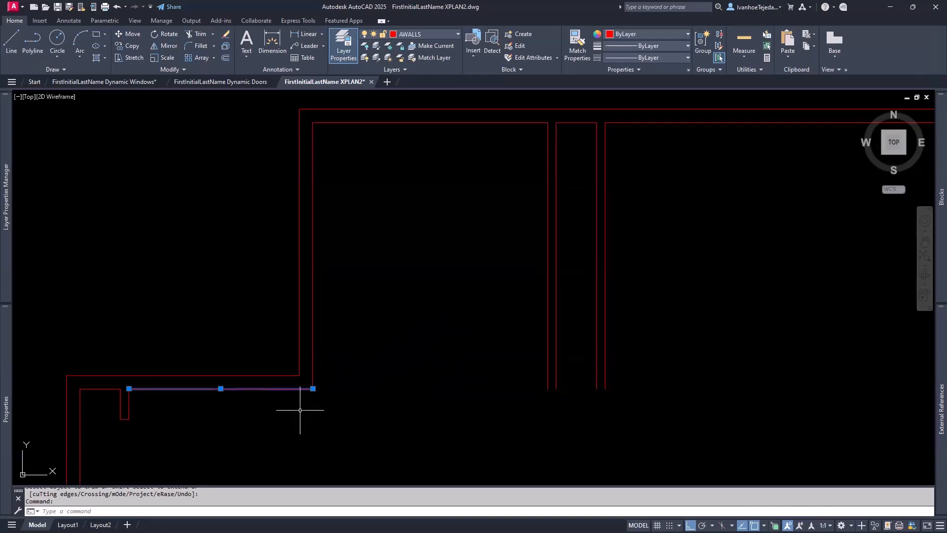
click(312, 388)
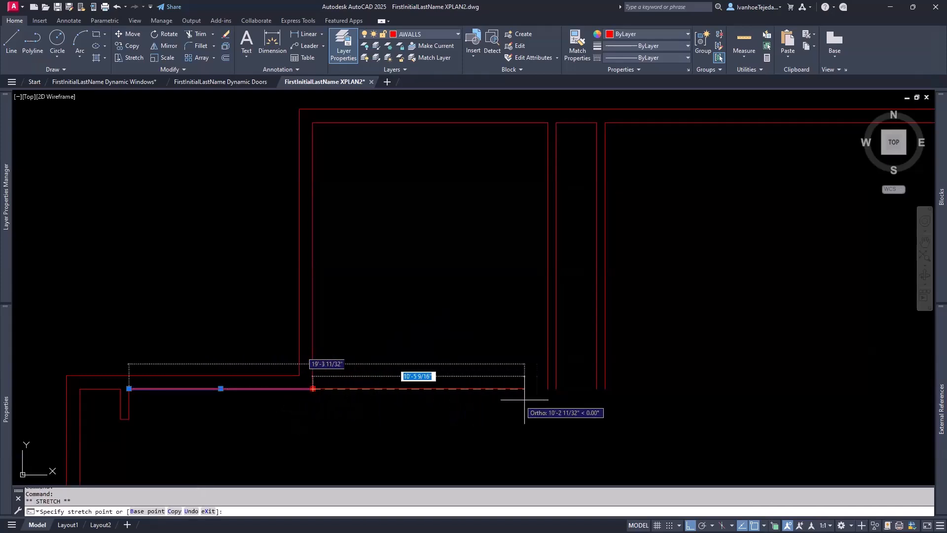
click(605, 389)
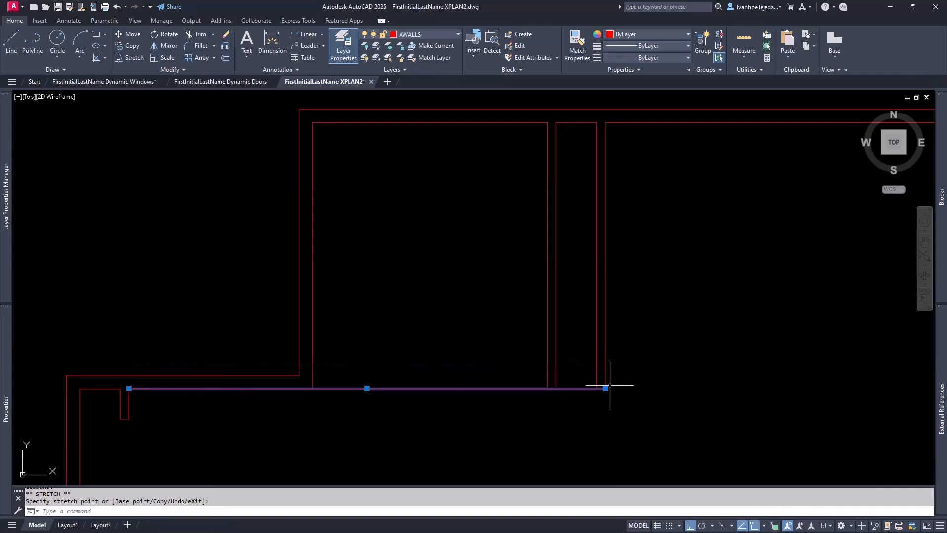
key(Escape)
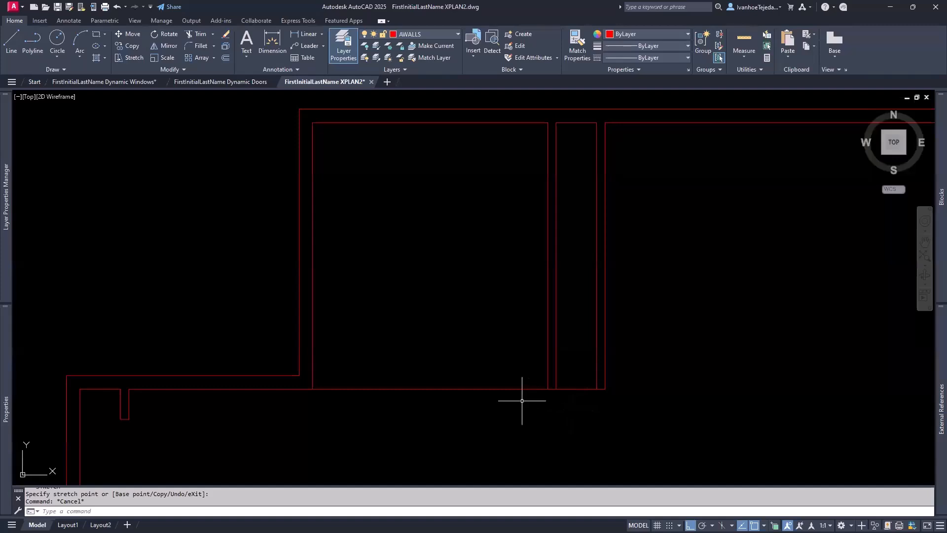
Step: Offset the extended horizontal wall line 5" north to form the room's south partition
text(o)
key(Return)
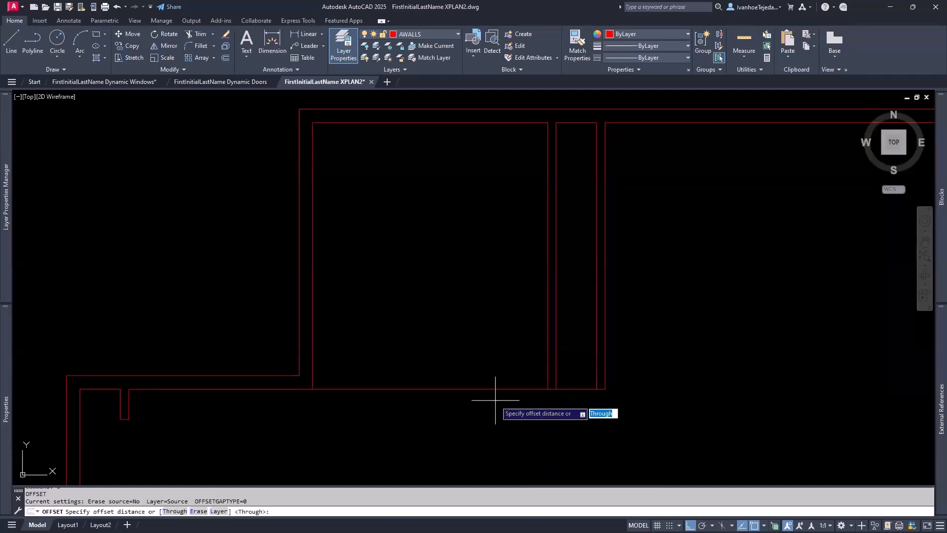
text(5)
key(Return)
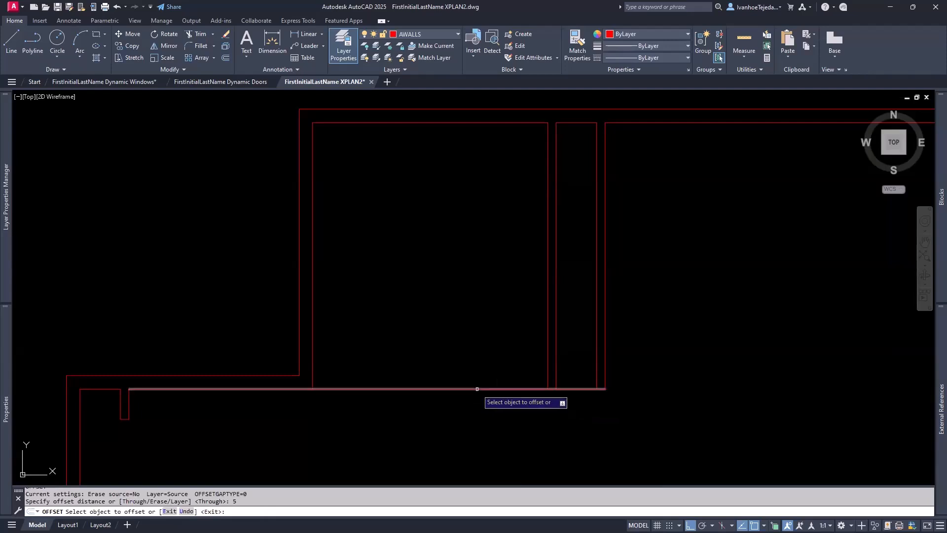
click(477, 389)
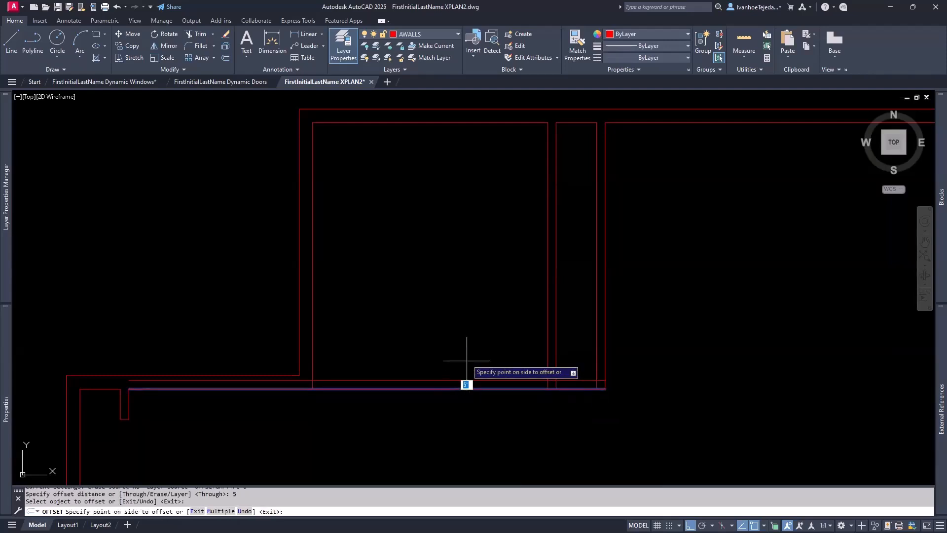
click(463, 323)
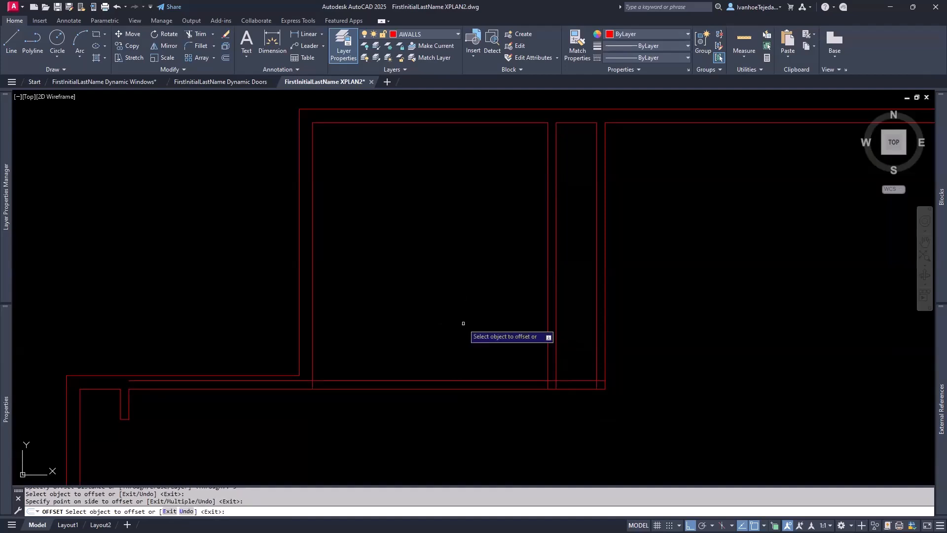
key(Return)
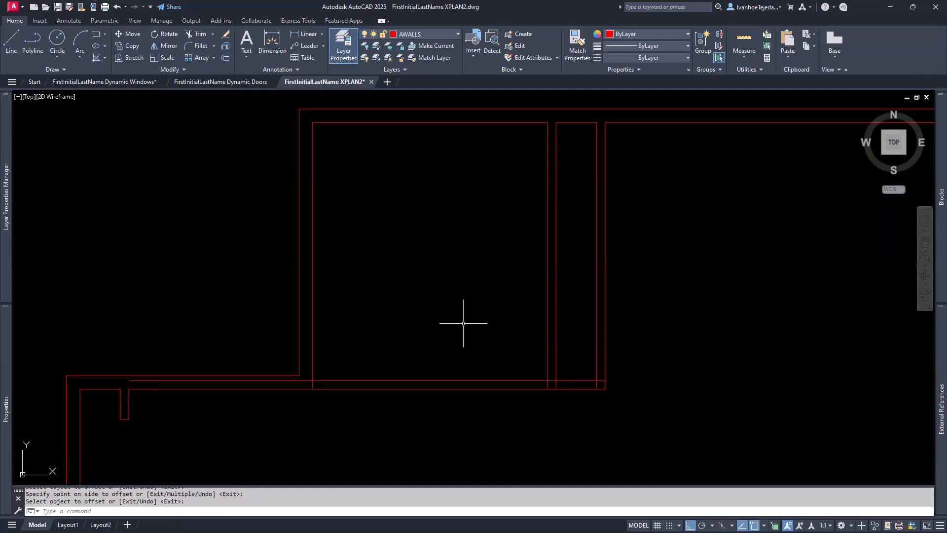
Step: Fillet the south partition's upper face with the room's inner west wall line into a square corner
text(F)
key(Return)
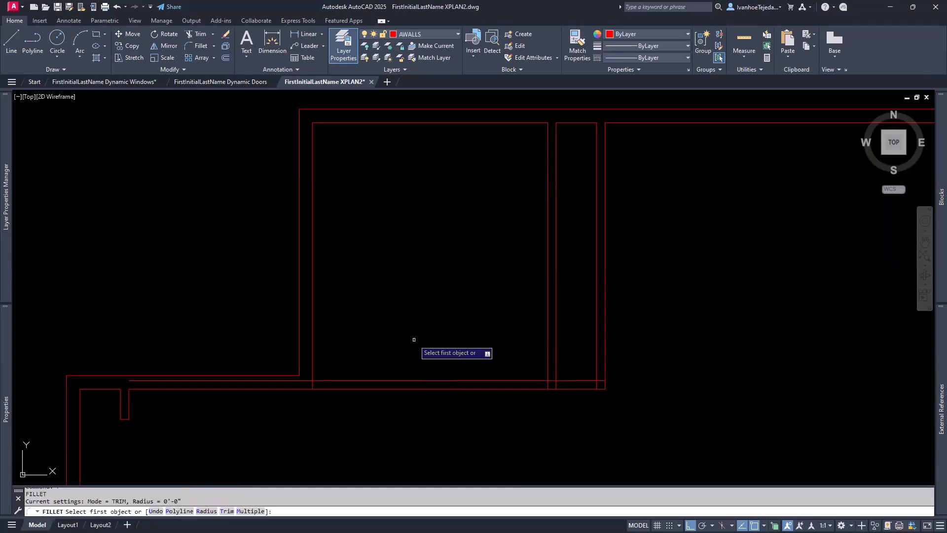
click(340, 380)
click(312, 341)
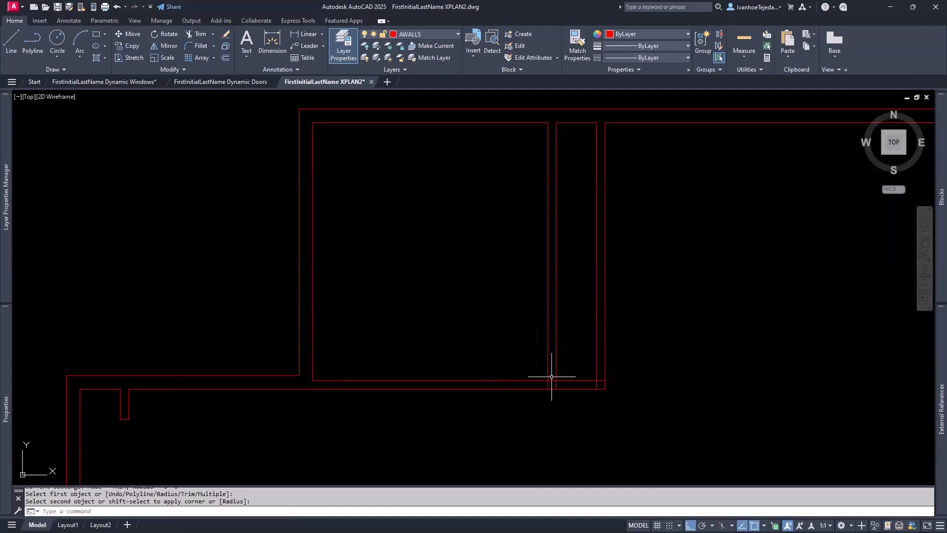
Step: Offset the south partition's upper face 4'4" north, and that line another 5" north, to form the closet's south wall
scroll(595, 369, up, 4)
middle_drag(556, 312, 508, 352)
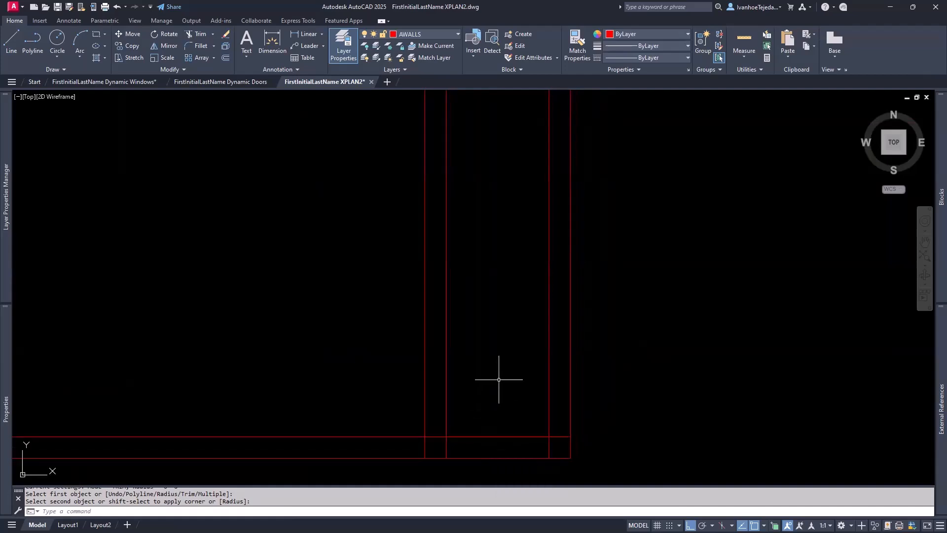
text(o)
key(Return)
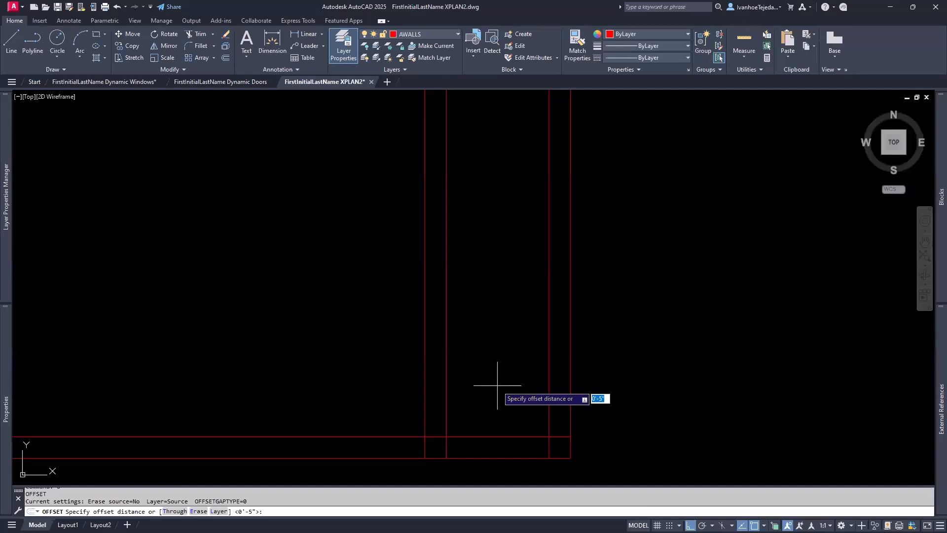
text(4'4)
key(Return)
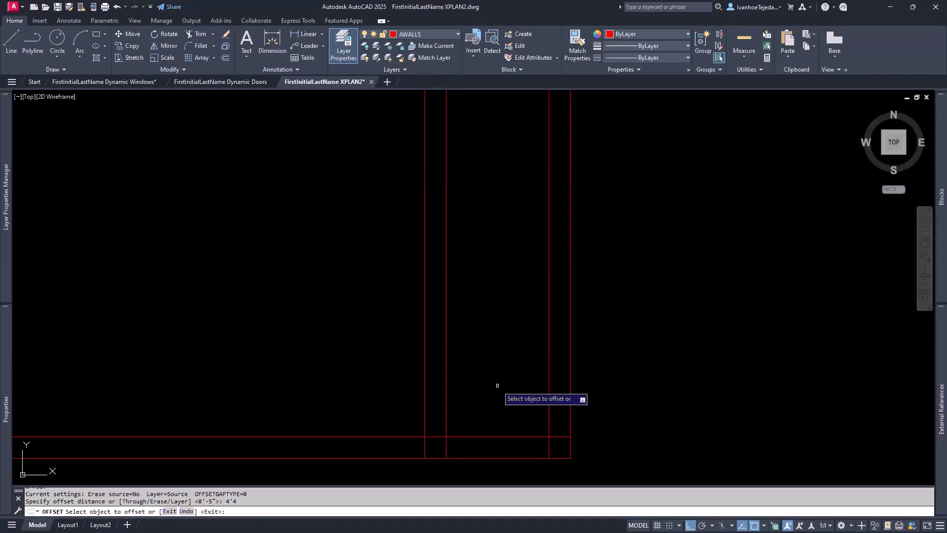
click(514, 436)
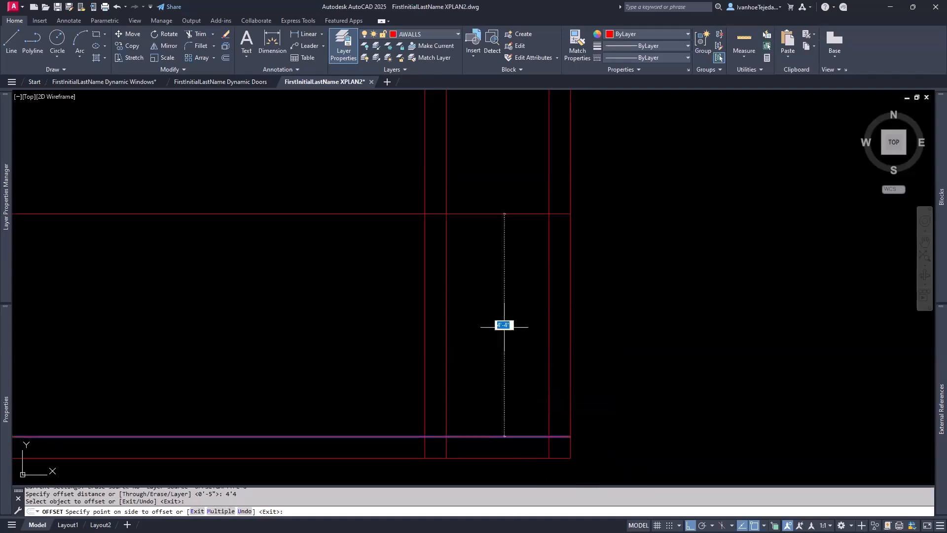
click(499, 286)
click(490, 214)
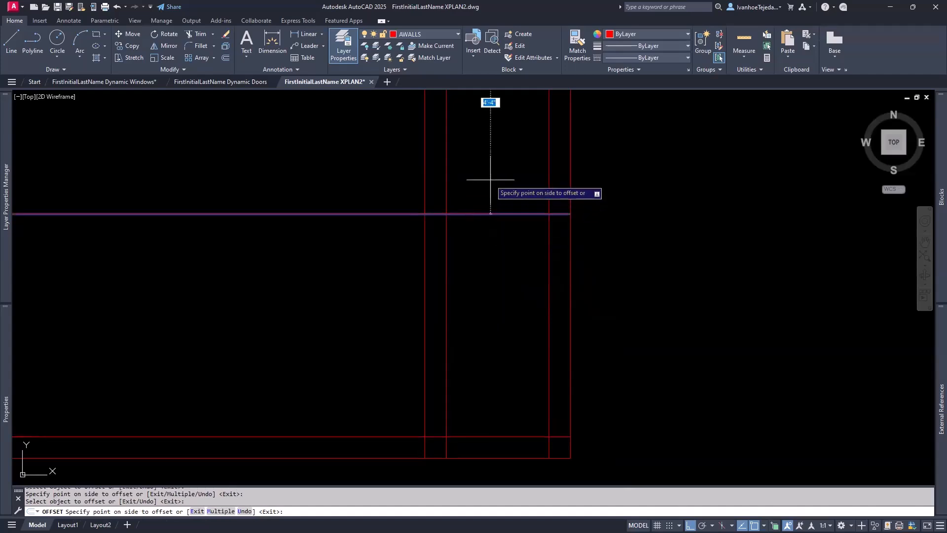
text(5)
key(Return)
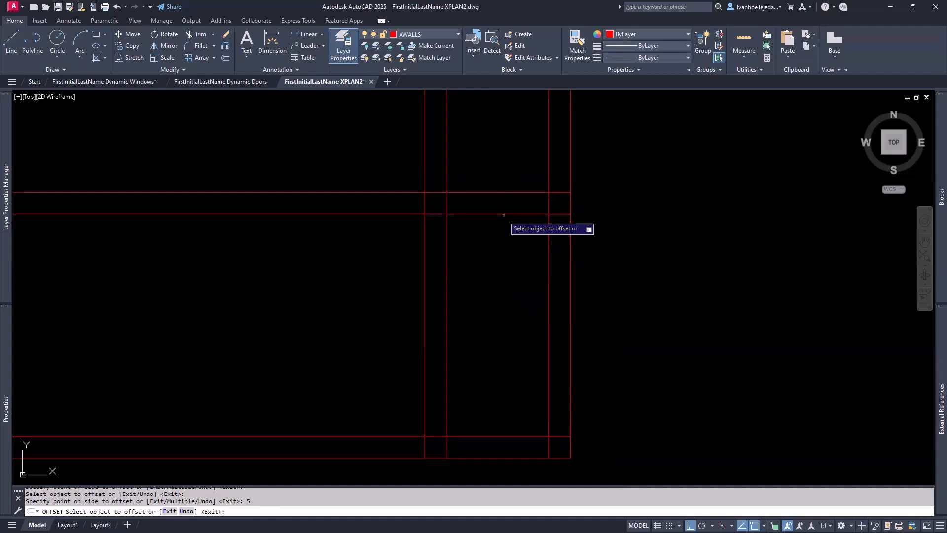
Step: Fillet the closet south wall's upper face with the first partition's east face into a square inner corner
key(Return)
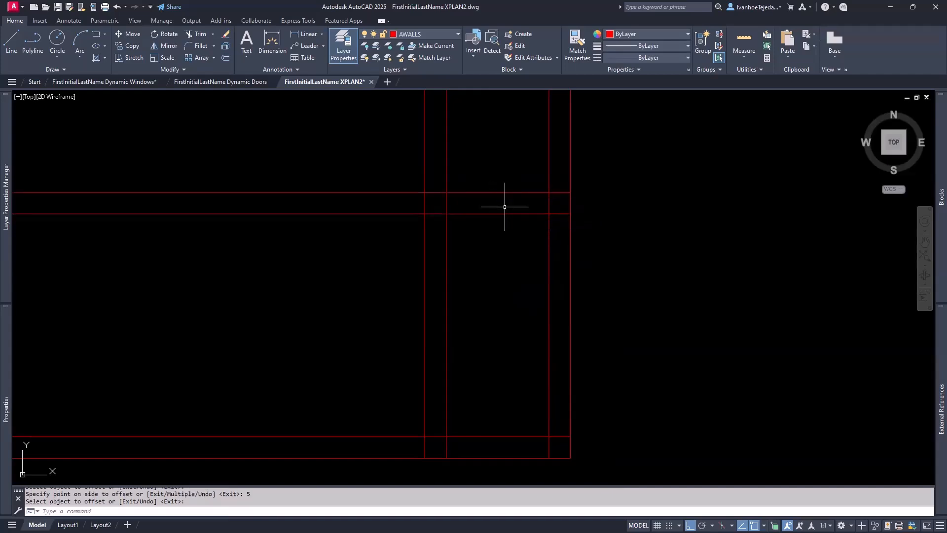
scroll(500, 231, down, 4)
middle_drag(456, 214, 485, 325)
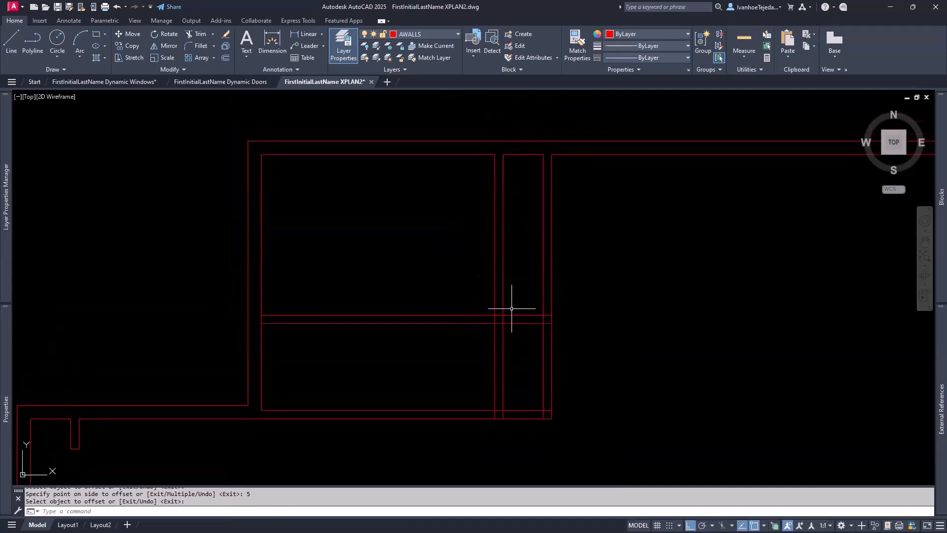
scroll(519, 312, up, 4)
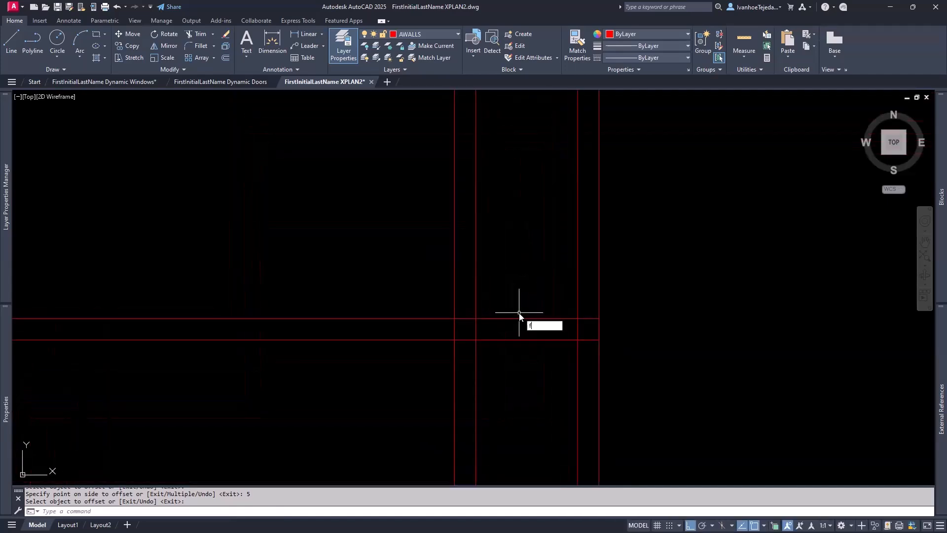
text(f)
key(Return)
click(513, 318)
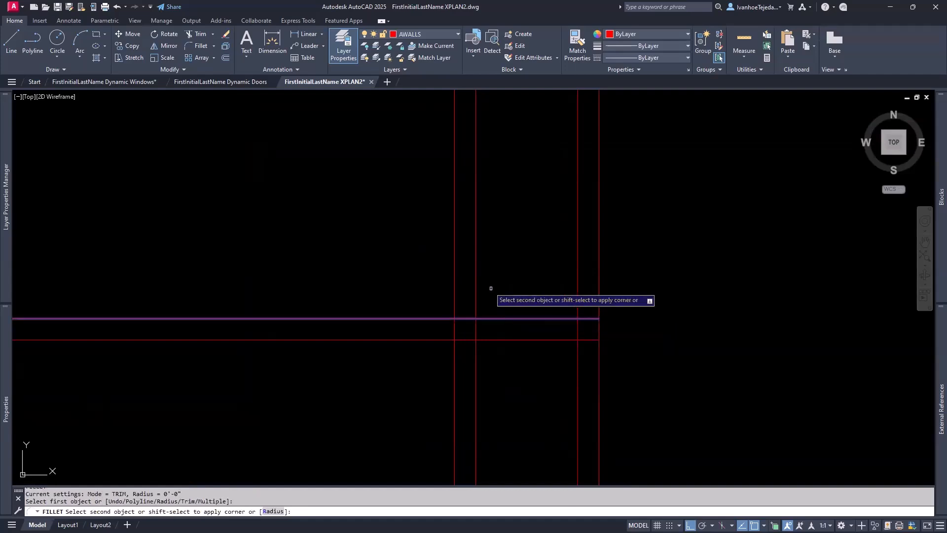
click(476, 273)
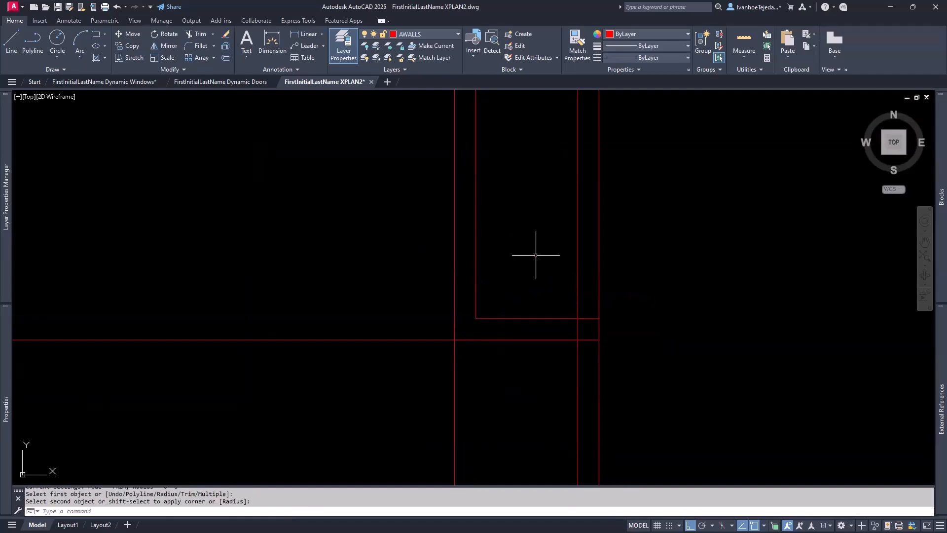
Step: Fillet the first partition's west face with the closet south wall's lower face into a square outer corner
key(Return)
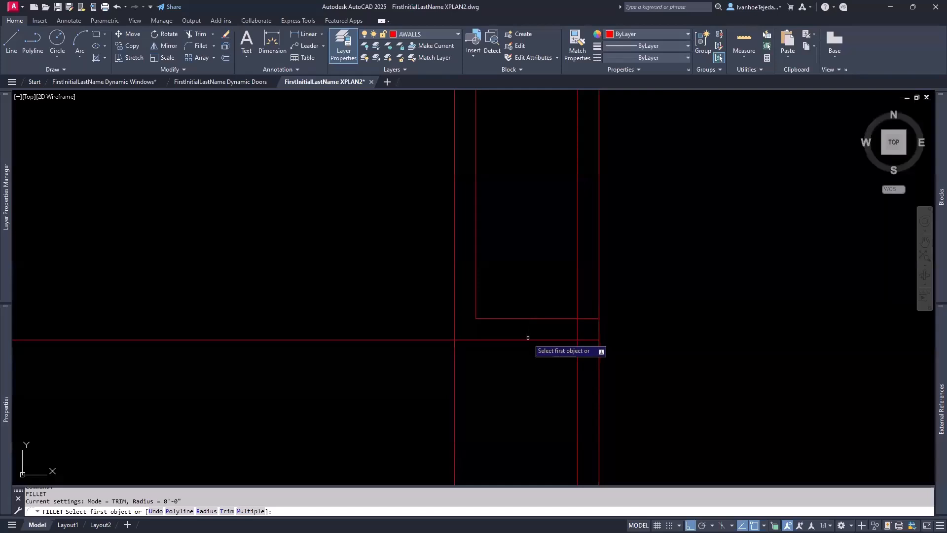
click(458, 275)
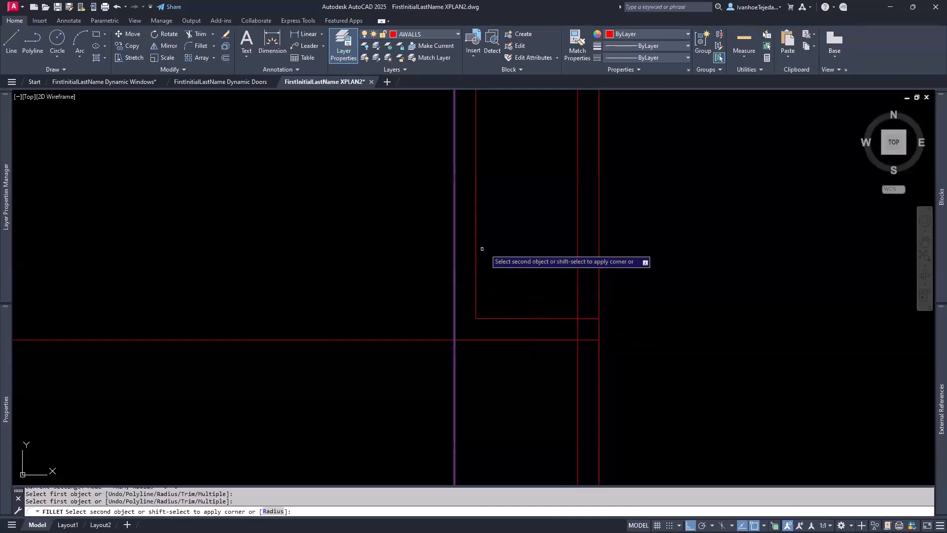
click(494, 339)
scroll(548, 276, down, 4)
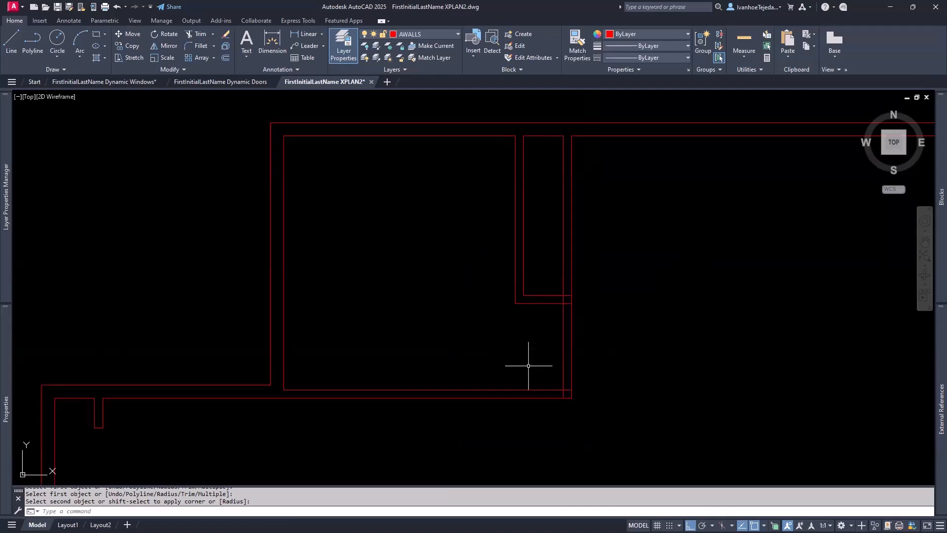
Step: Fillet the room's south partition upper face with the second partition's west face into a square corner
scroll(559, 402, up, 3)
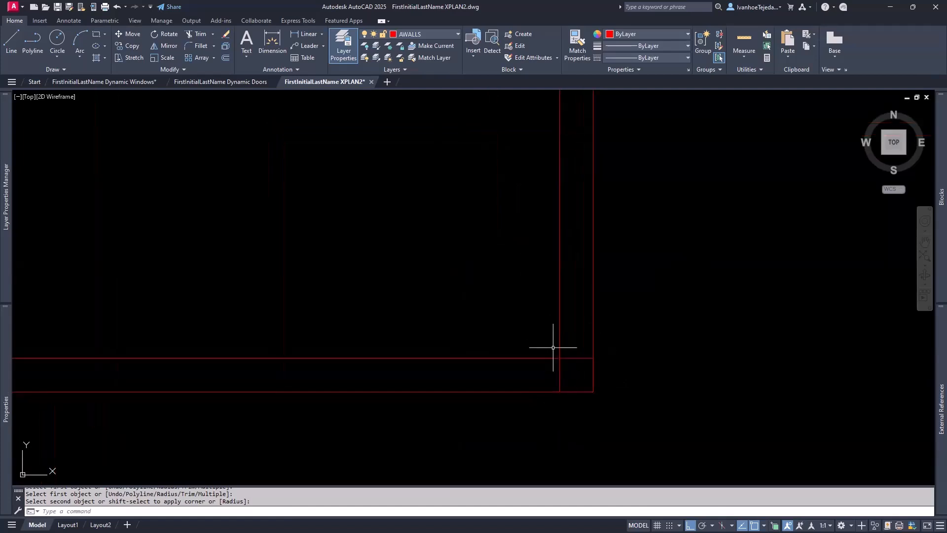
text(f)
key(Return)
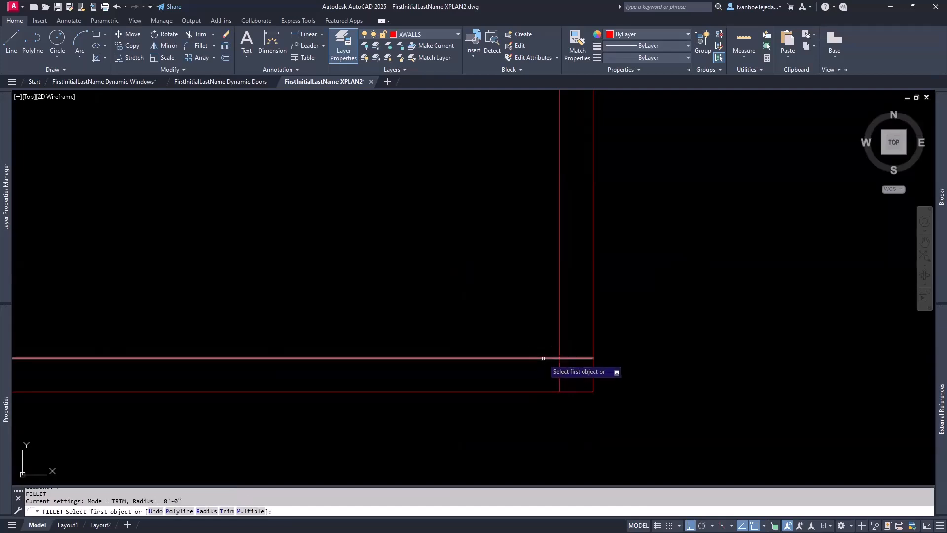
click(542, 358)
click(558, 334)
scroll(528, 221, down, 4)
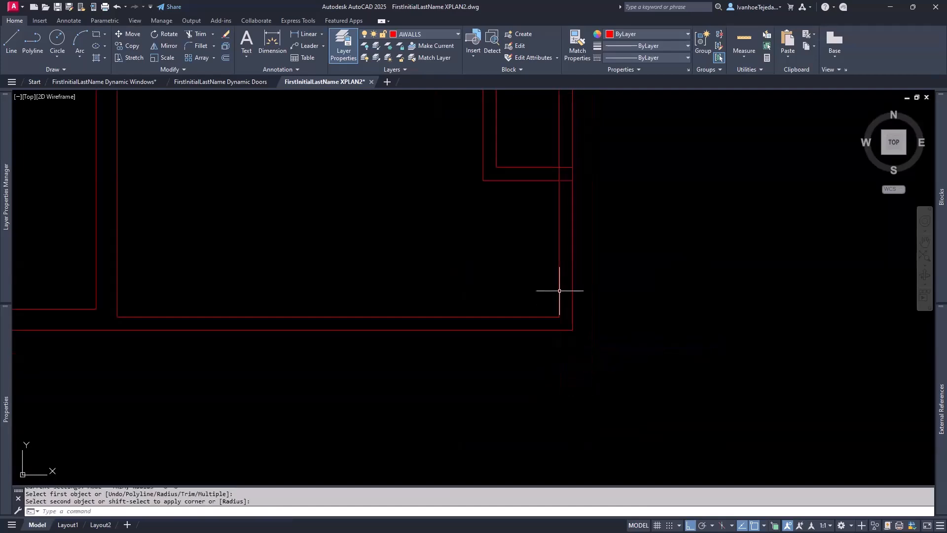
Step: Trim the overlapping line segments where the closet's south wall meets the second partition, opening the junction between them
mouse_move(529, 221)
middle_down()
mouse_move(545, 357)
mouse_move(537, 444)
middle_up()
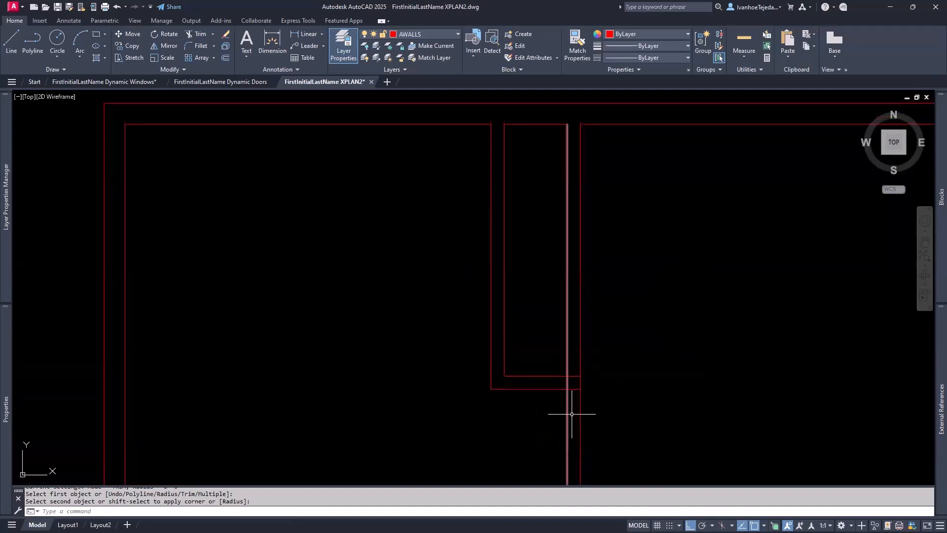
scroll(578, 410, up, 6)
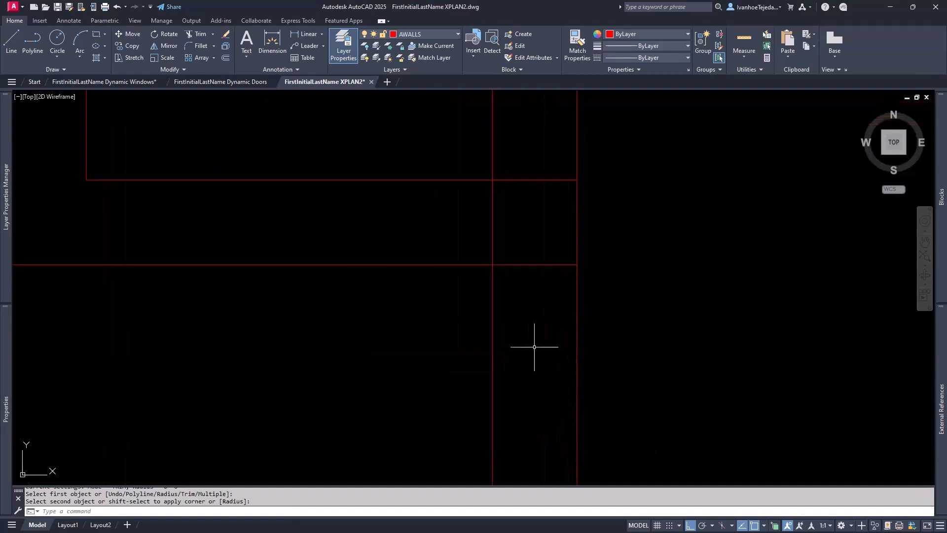
middle_drag(534, 237, 585, 333)
text(TR)
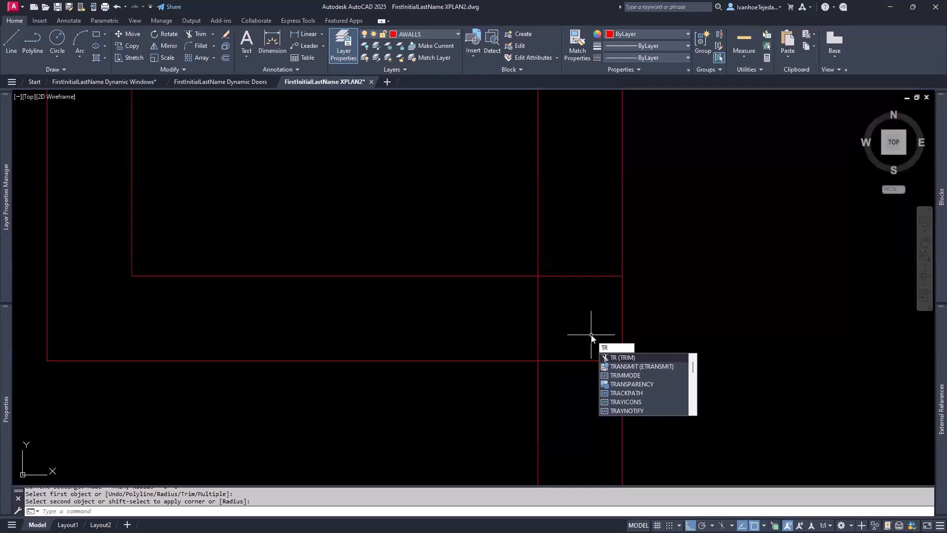
key(Return)
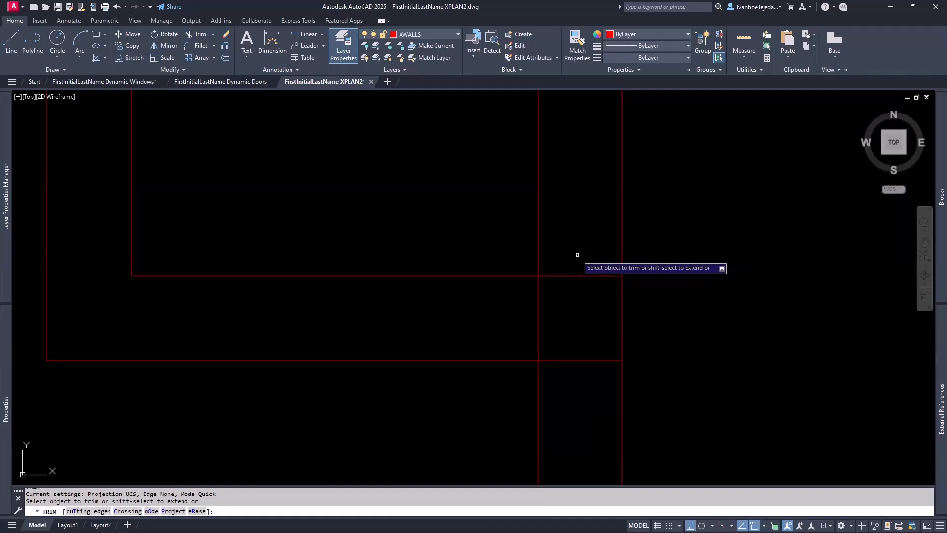
mouse_move(577, 254)
mouse_down()
mouse_move(570, 291)
mouse_move(535, 310)
mouse_move(532, 330)
mouse_move(577, 379)
mouse_up()
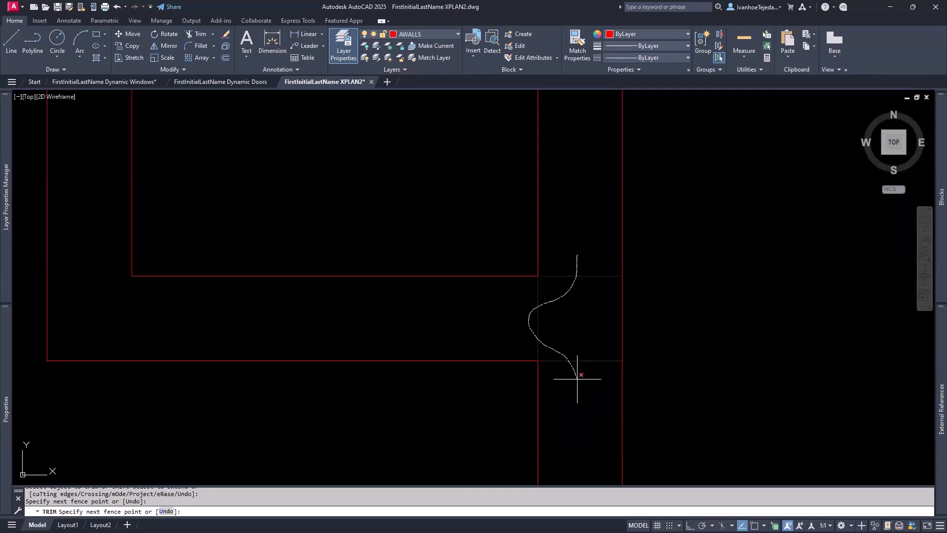
drag(577, 379, 577, 374)
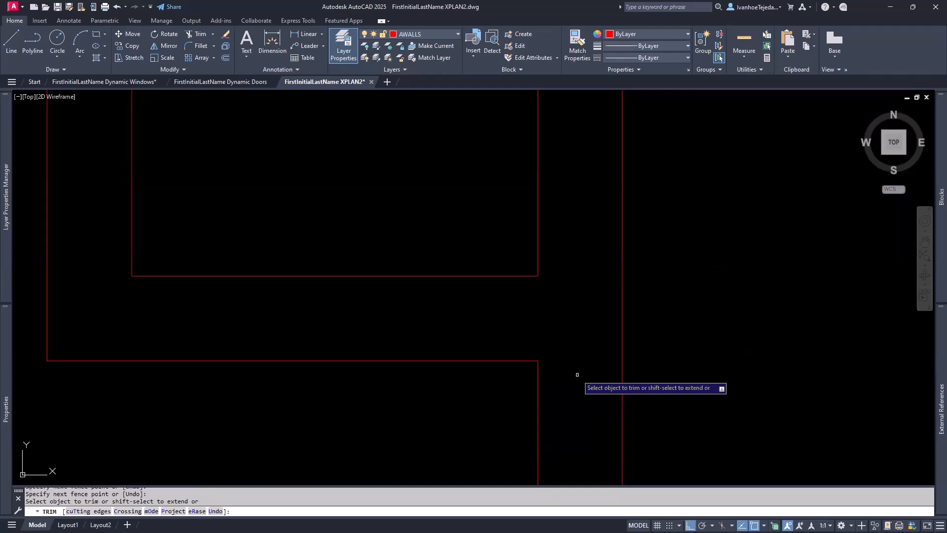
key(Return)
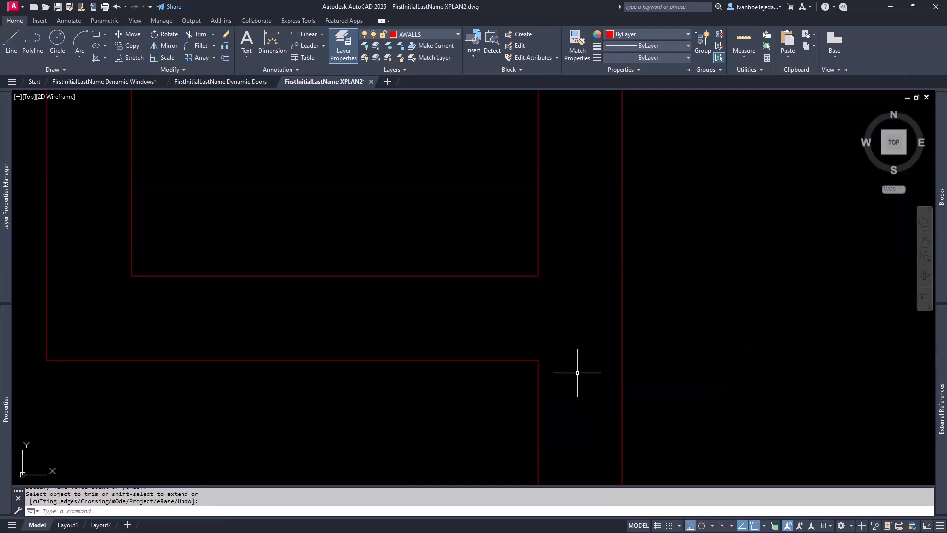
scroll(568, 339, down, 2)
scroll(568, 339, down, 4)
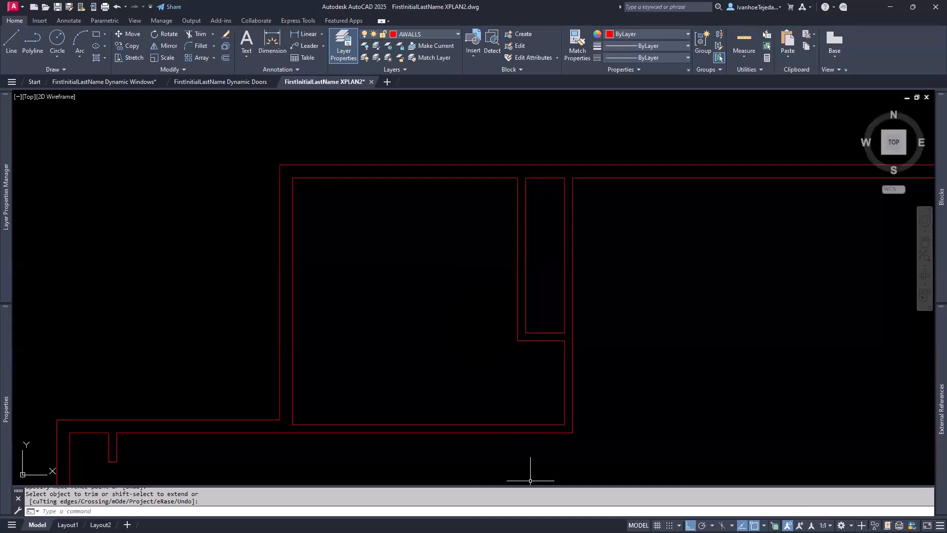
Step: Check the PDF assignment and draw the closet opening's north jamb across the west partition, 3' north of its west face's midpoint
key(alt+Tab)
scroll(513, 254, up, 2)
scroll(506, 294, up, 2)
scroll(505, 294, down, 2)
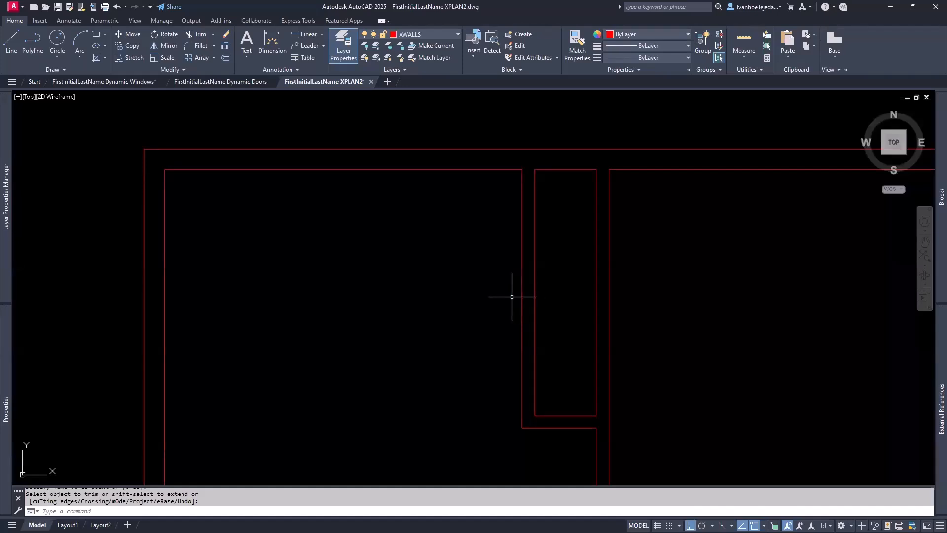
key(Escape)
text(L)
key(Return)
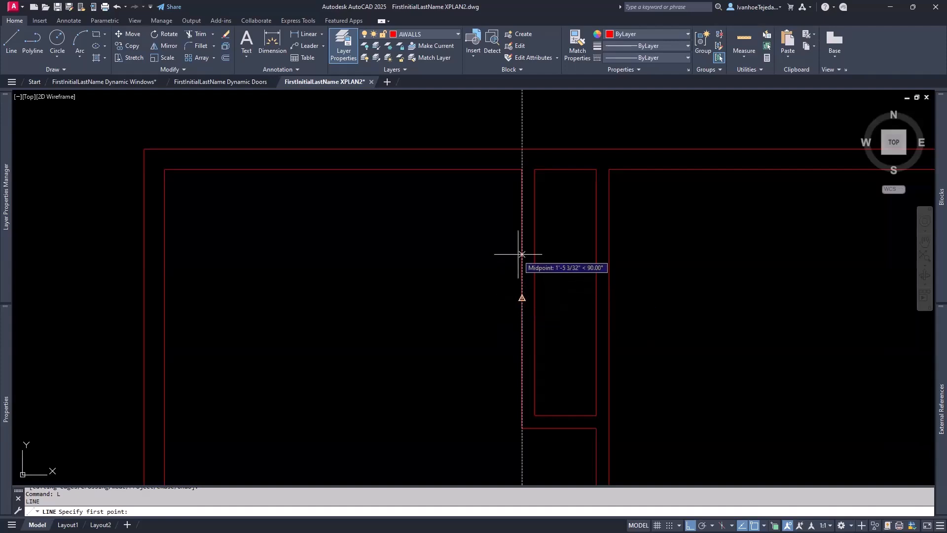
text(3')
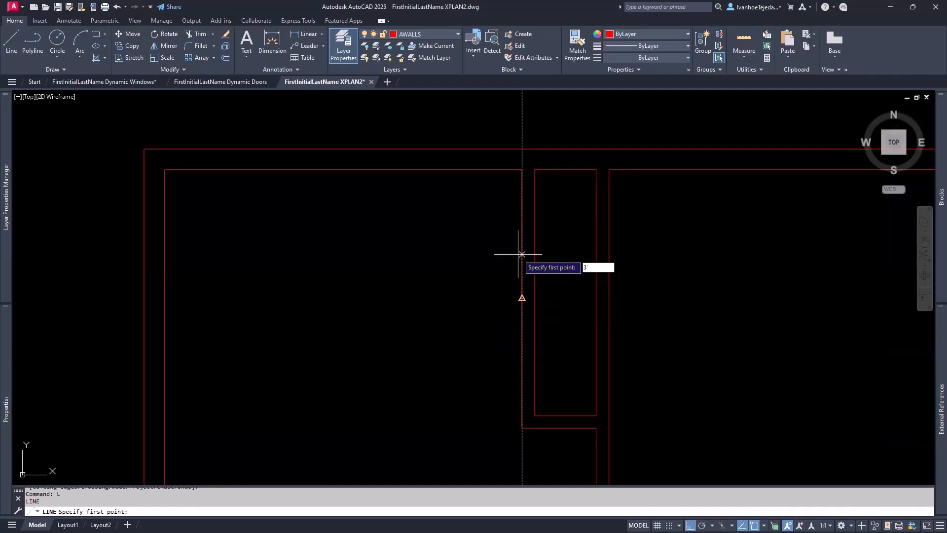
key(Return)
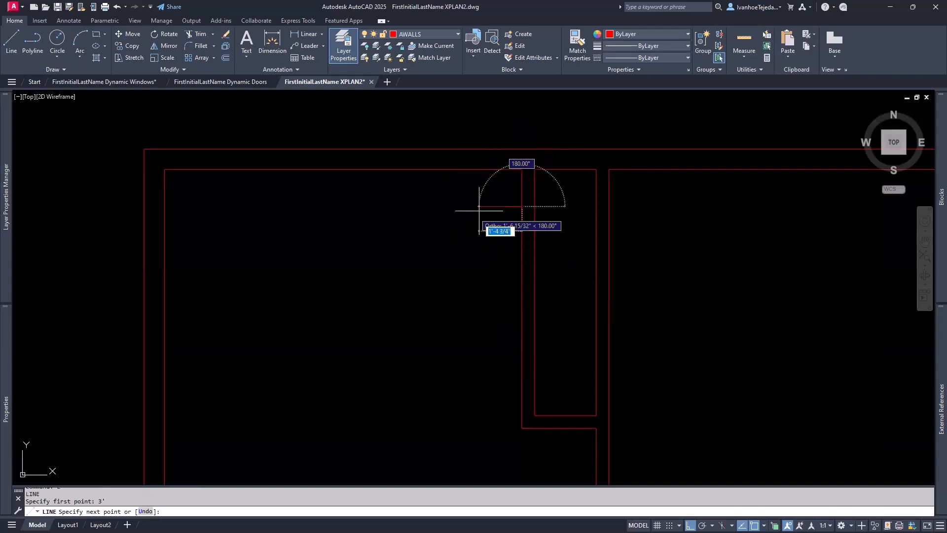
click(534, 206)
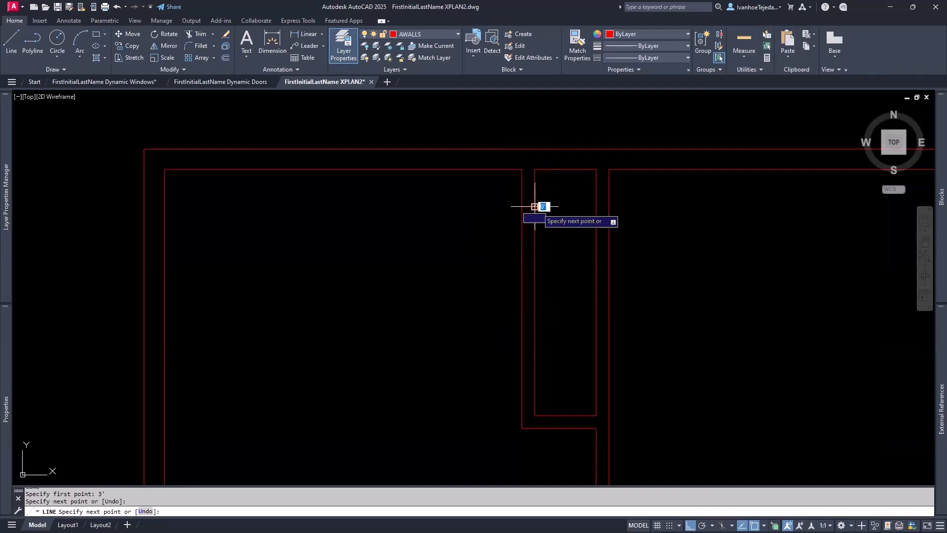
key(Return)
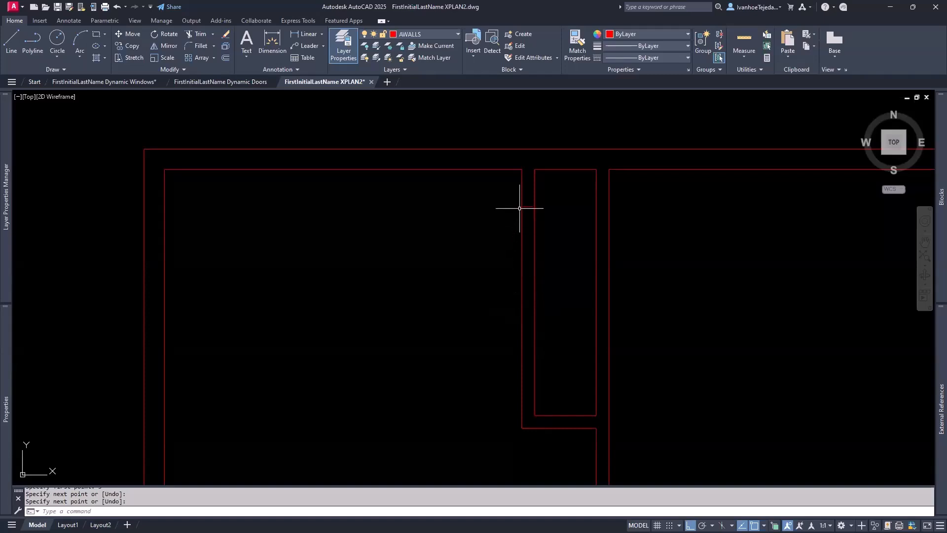
text(L)
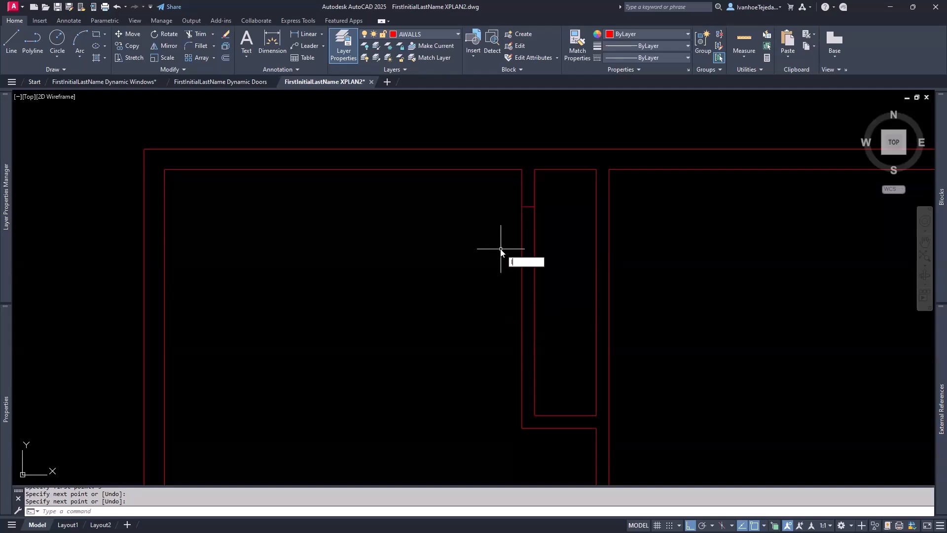
key(Return)
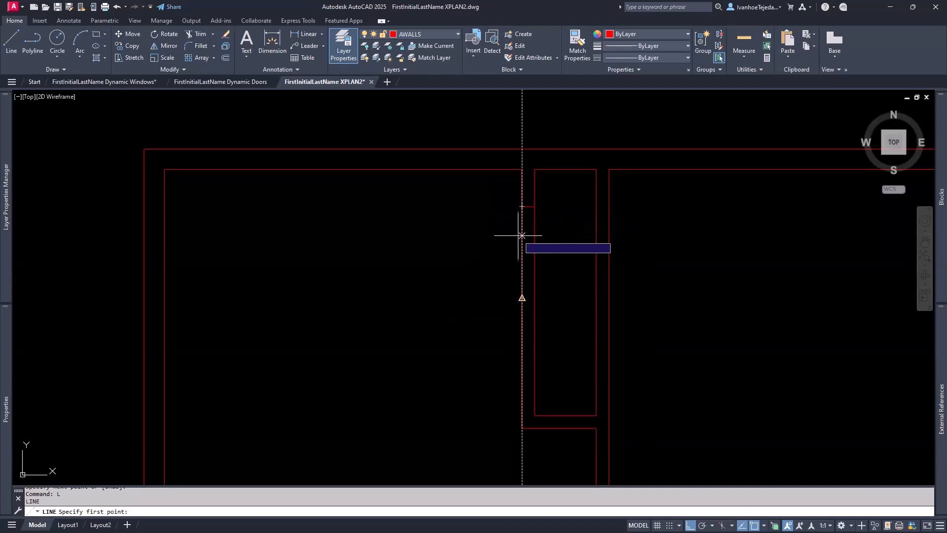
text(6')
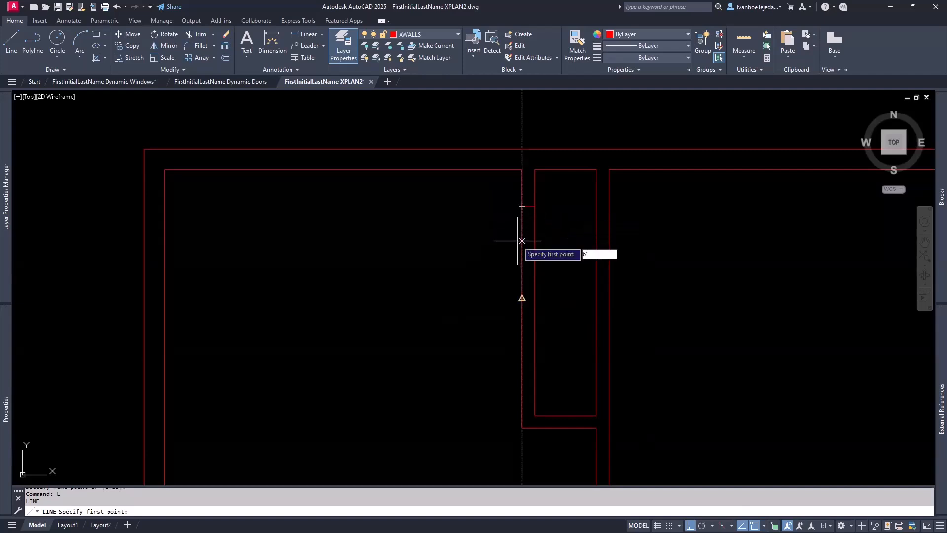
key(Return)
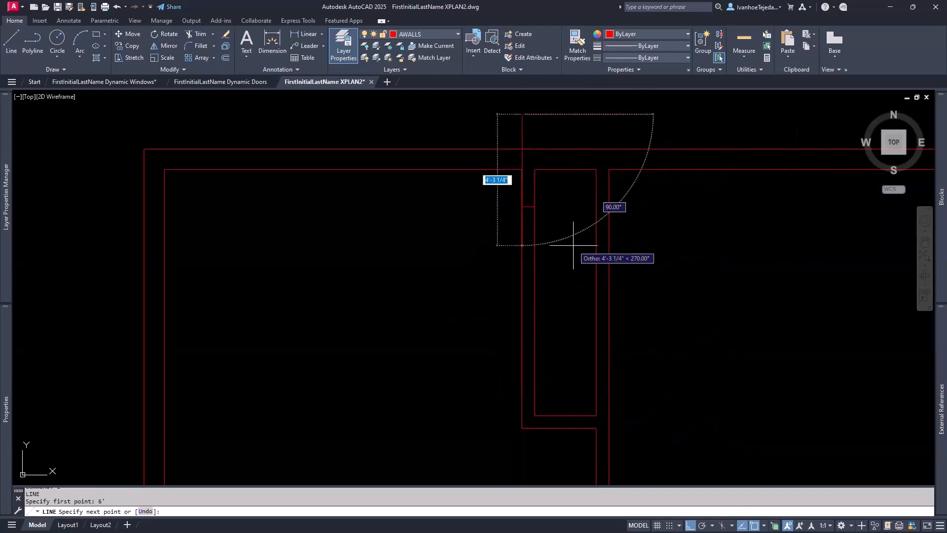
key(Escape)
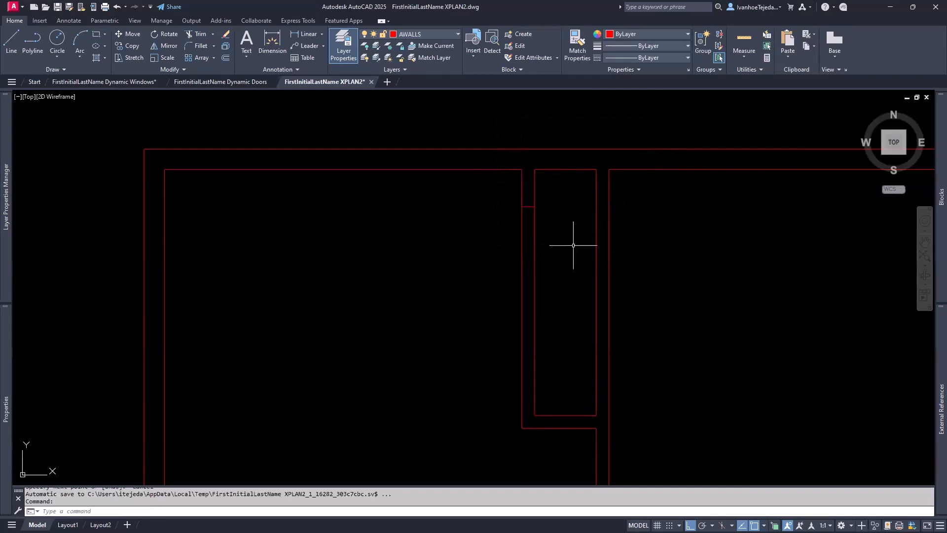
Step: Draw the closet opening's south jamb across the west partition, 6' south of the north jamb
text(L)
key(Return)
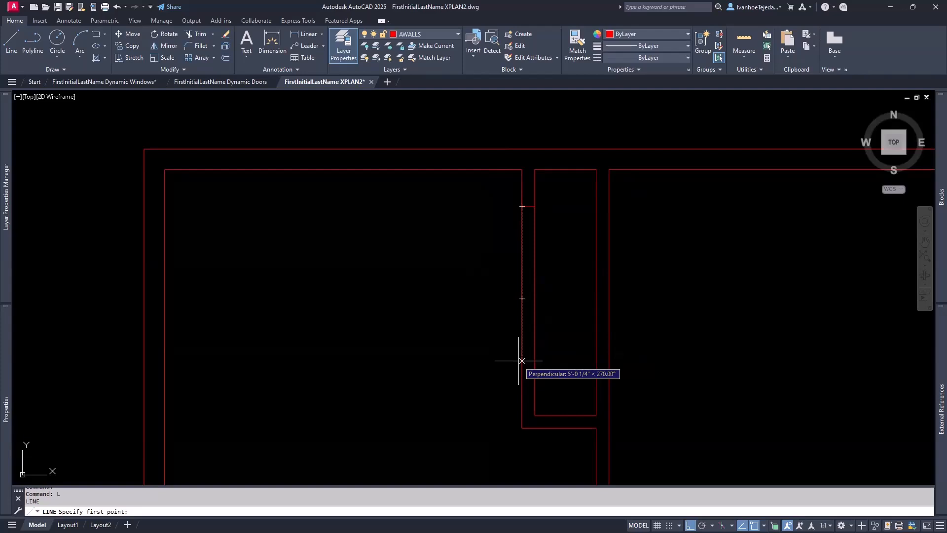
text(6')
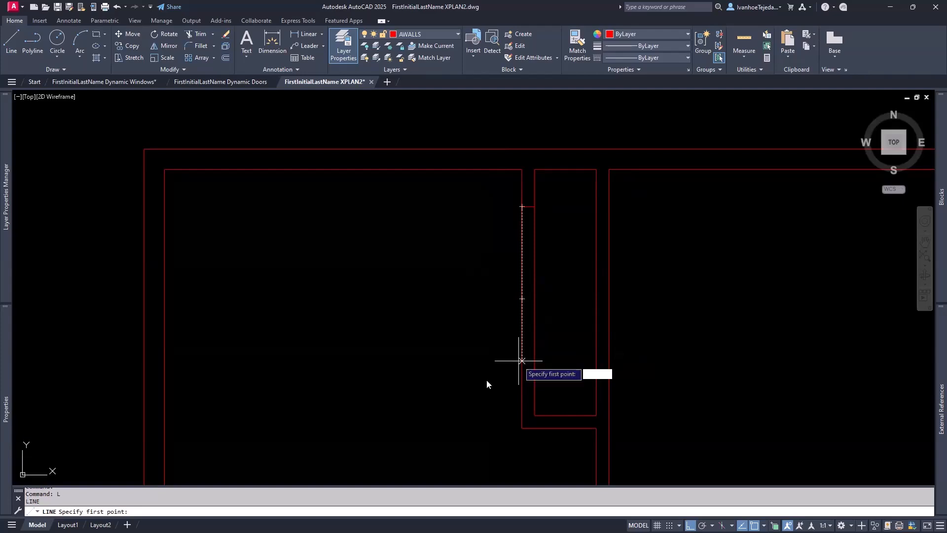
key(Return)
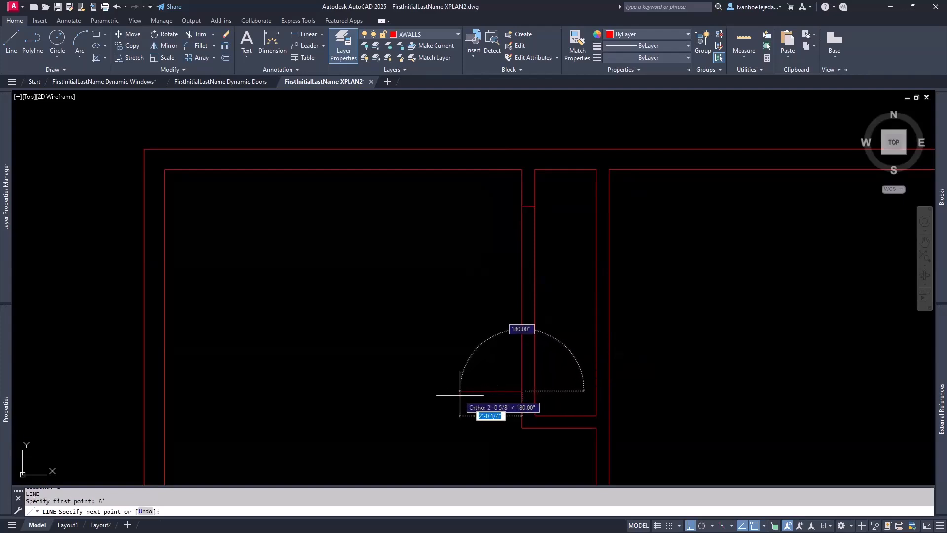
click(534, 391)
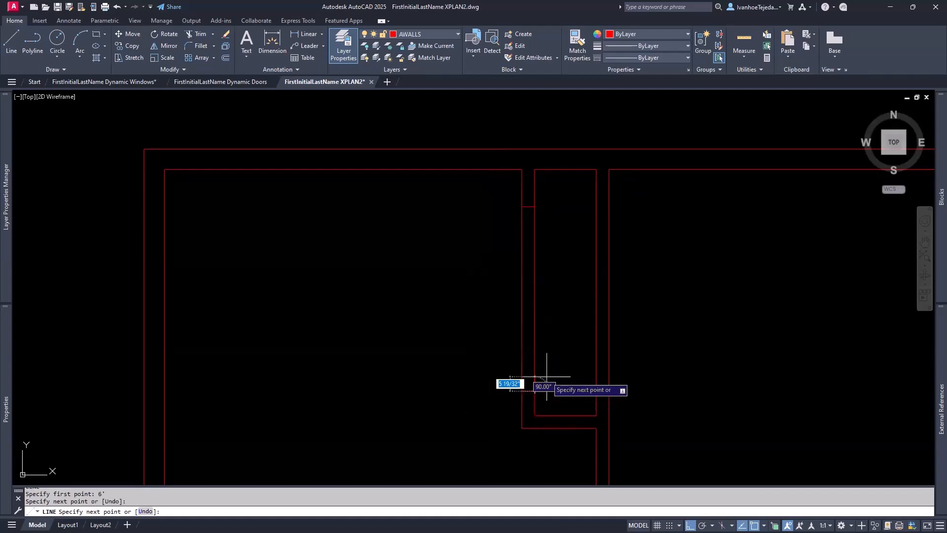
key(Return)
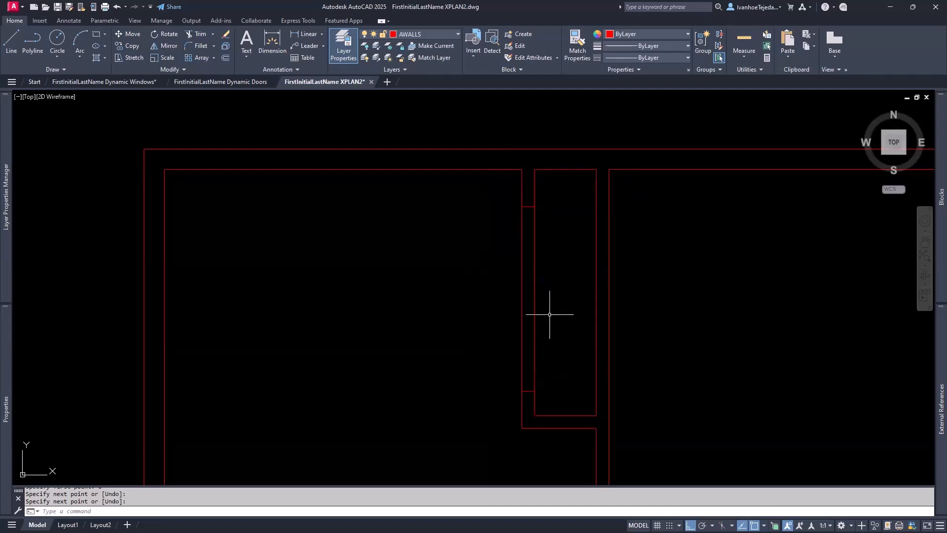
Step: Trim both faces of the closet's west partition between the two jambs to clear the opening
text(tr)
key(Return)
drag(554, 271, 484, 339)
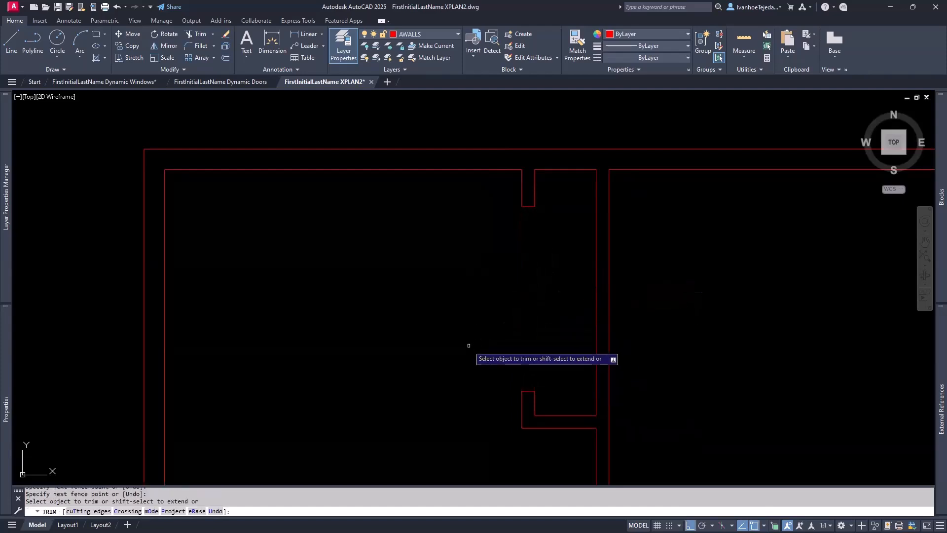
key(Return)
Step: Check the door clearance in the PDF assignment and offset the room's south partition upper face 4" north
middle_drag(570, 369, 569, 200)
scroll(623, 370, up, 2)
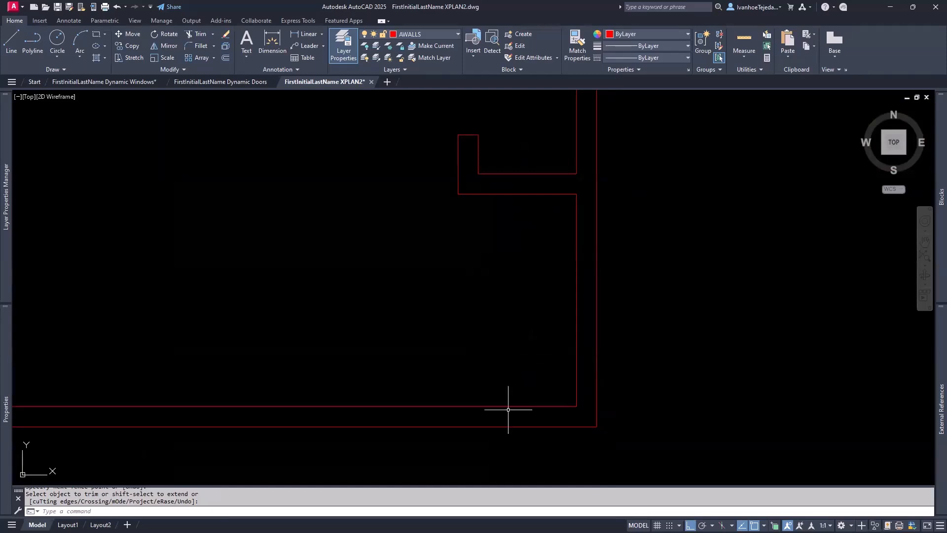
key(alt+Tab)
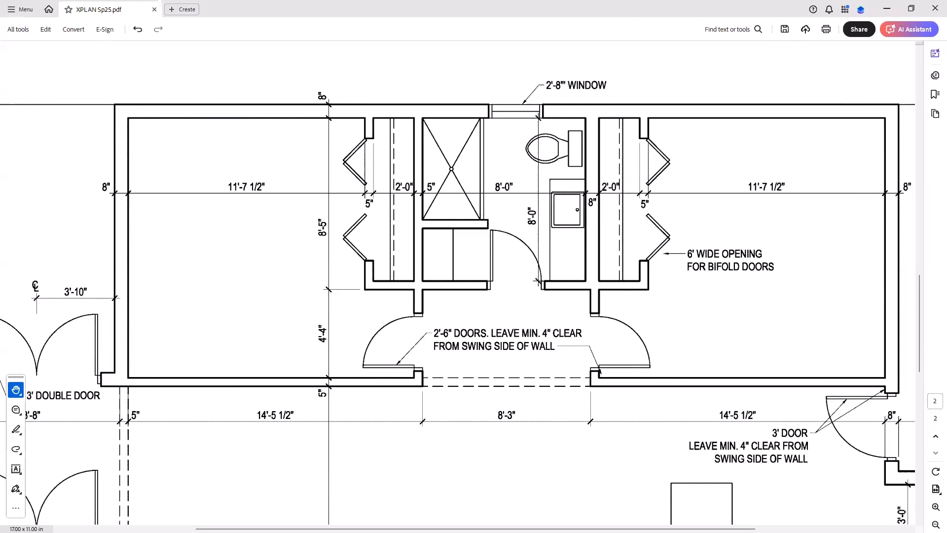
key(alt+Tab)
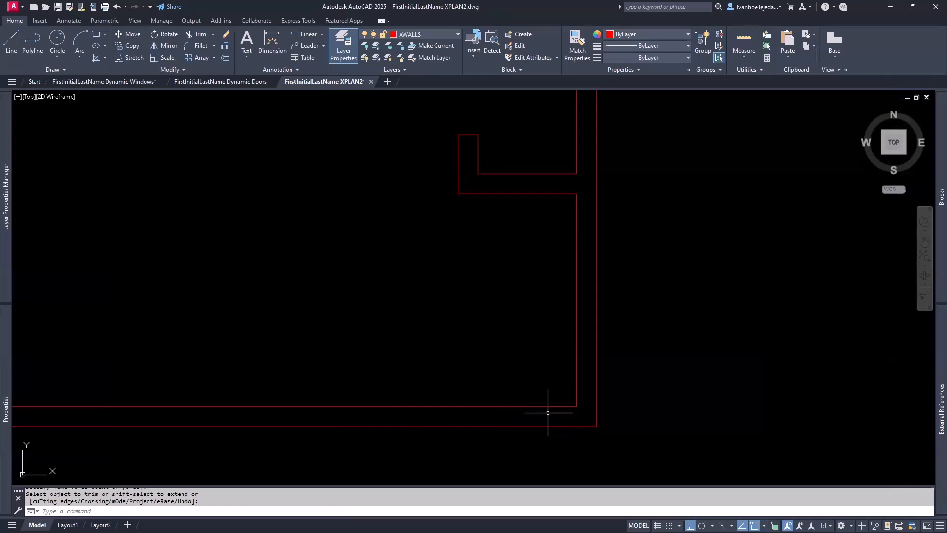
key(Escape)
text(o)
key(Return)
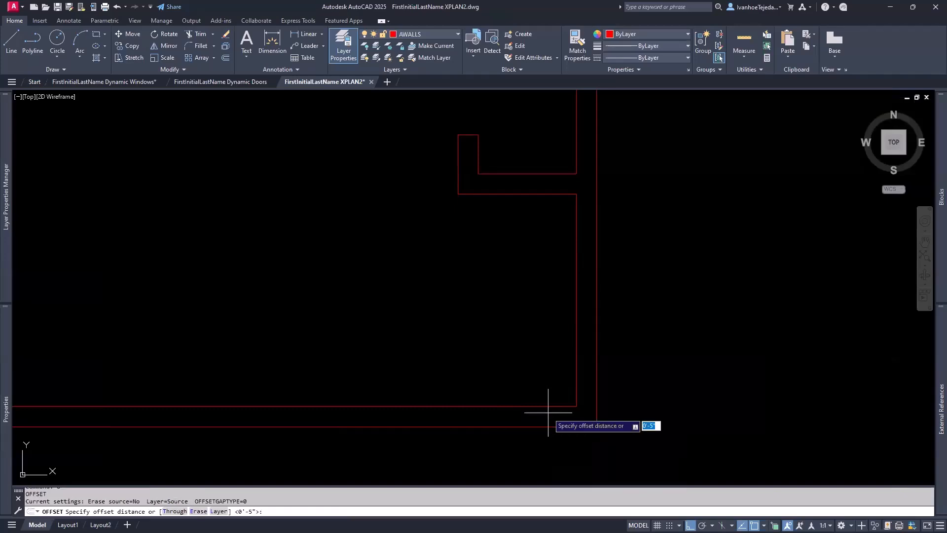
text(4)
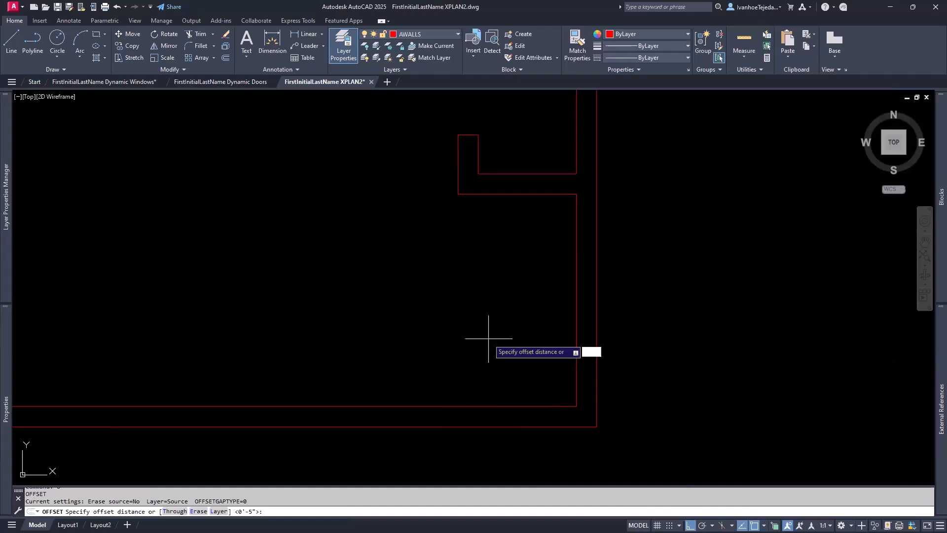
key(Return)
click(542, 406)
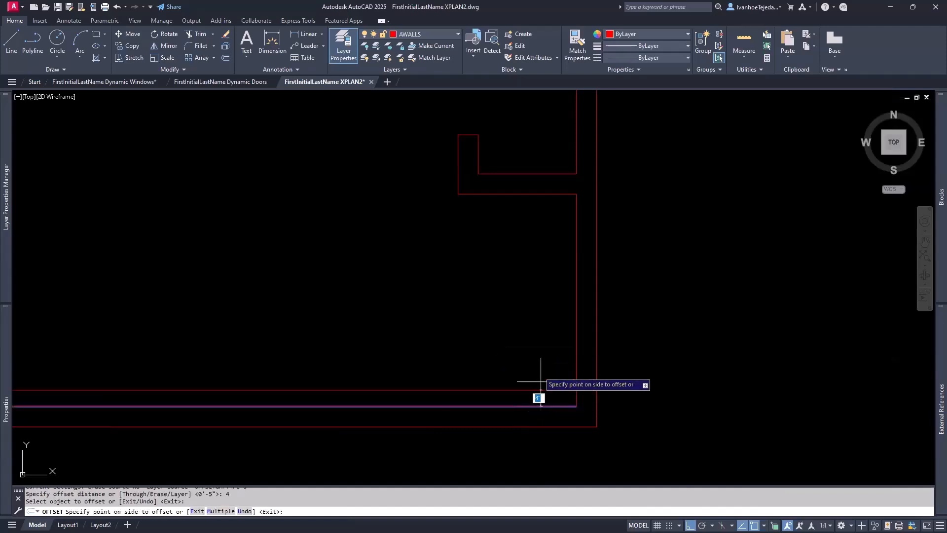
click(538, 350)
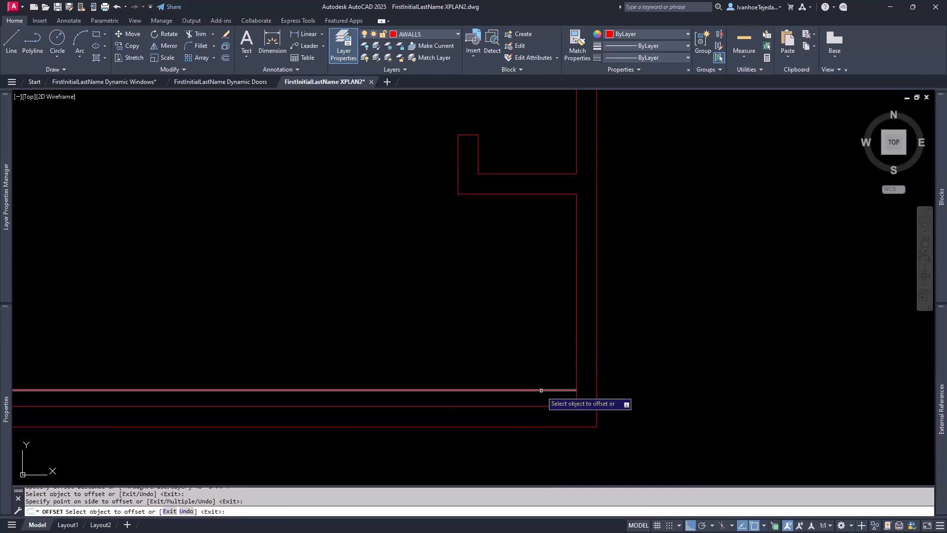
Step: Offset the doorway's south jamb line 2'10" north to mark the opposite jamb
click(519, 390)
text(2'10)
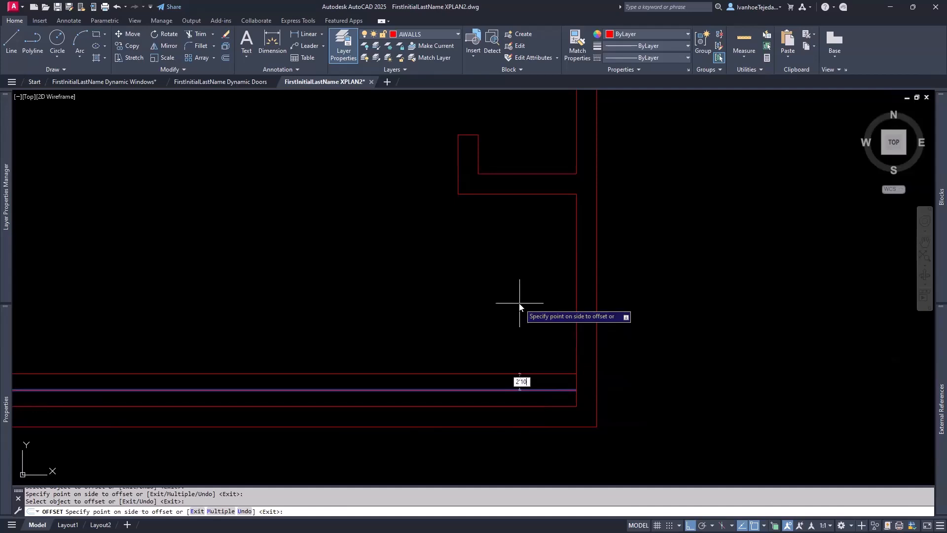
key(Return)
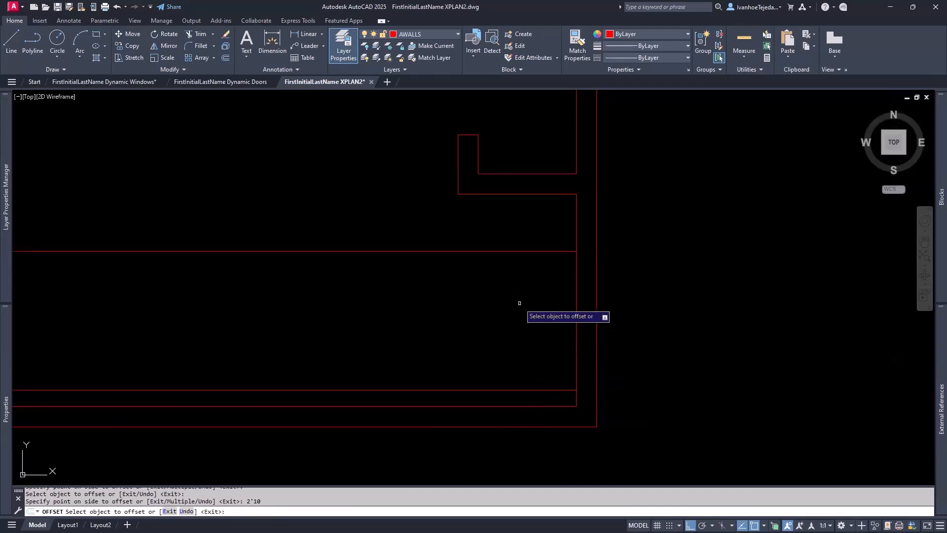
key(Return)
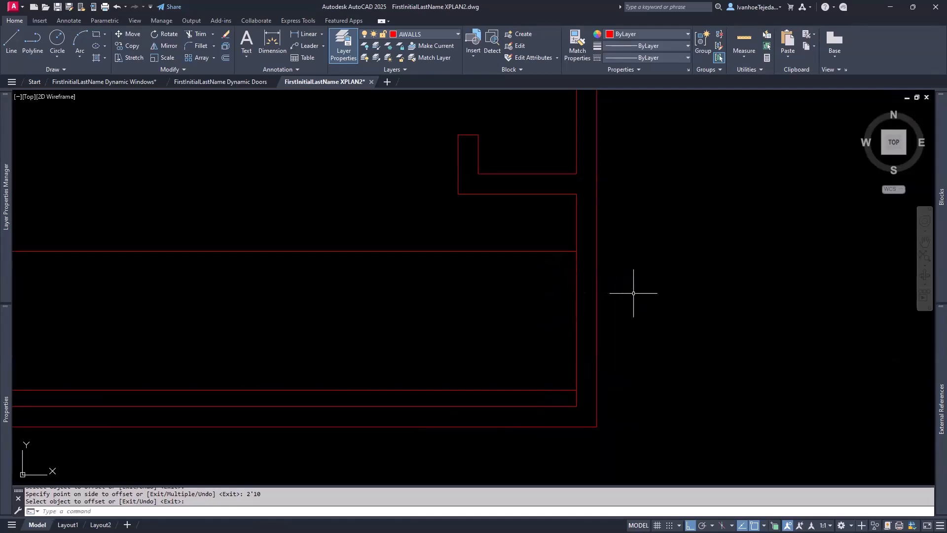
Step: Extend both door jamb lines east to the outer face of the room's east partition
text(ex)
key(Return)
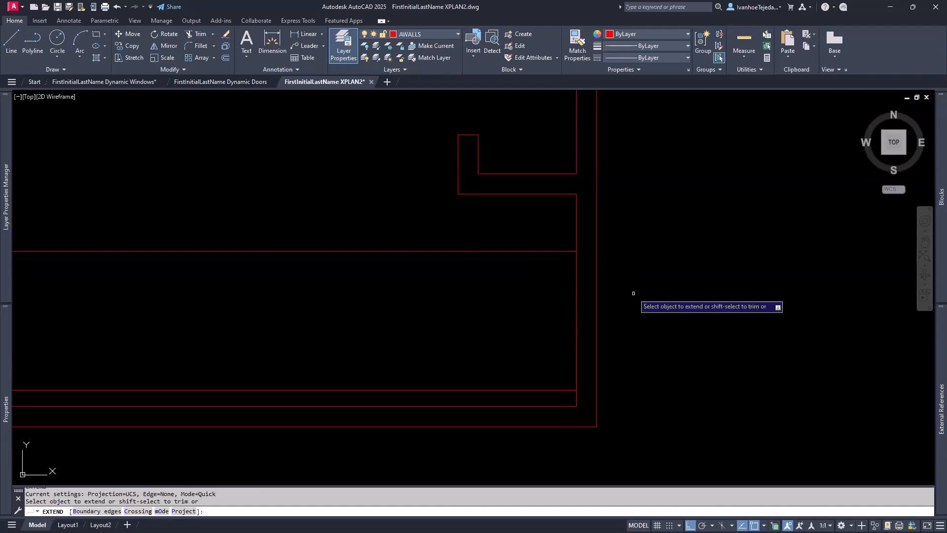
click(565, 389)
click(571, 251)
key(Return)
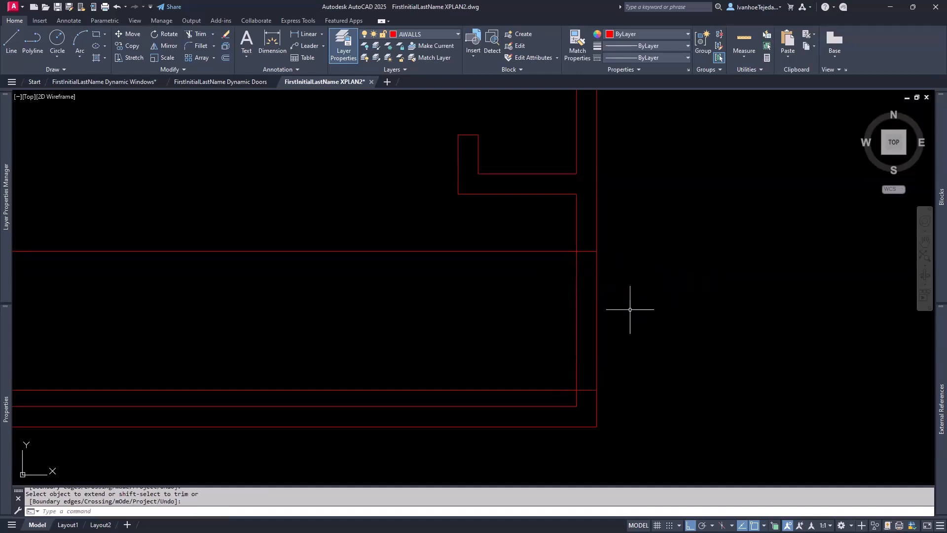
Step: Trim the partition faces between the door jambs and the jamb lines' excess inside the room to form the doorway
scroll(586, 311, down, 2)
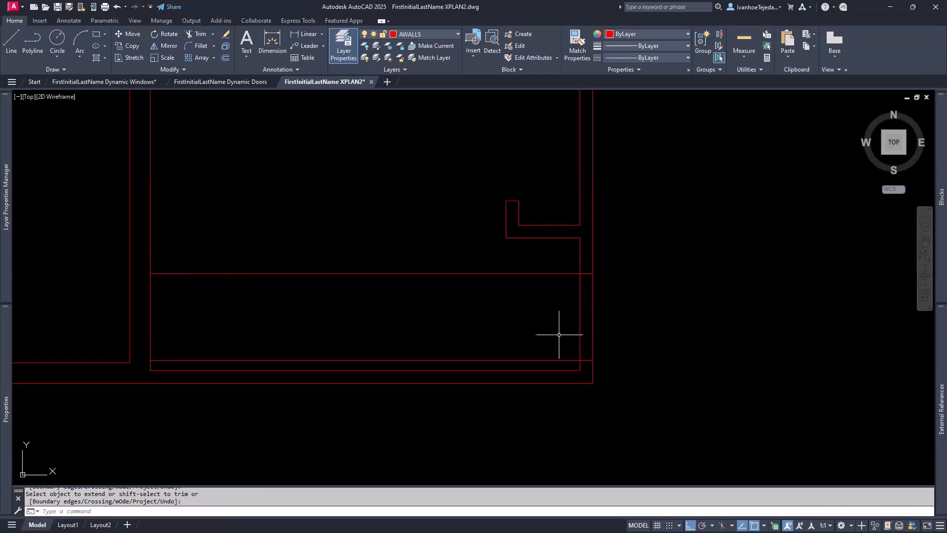
scroll(594, 327, up, 2)
scroll(594, 327, up, 2)
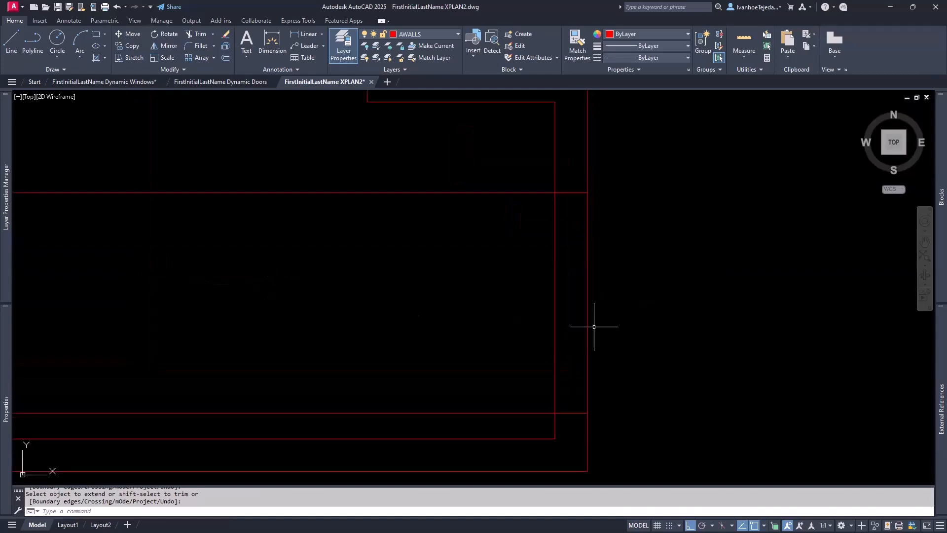
middle_drag(504, 266, 534, 283)
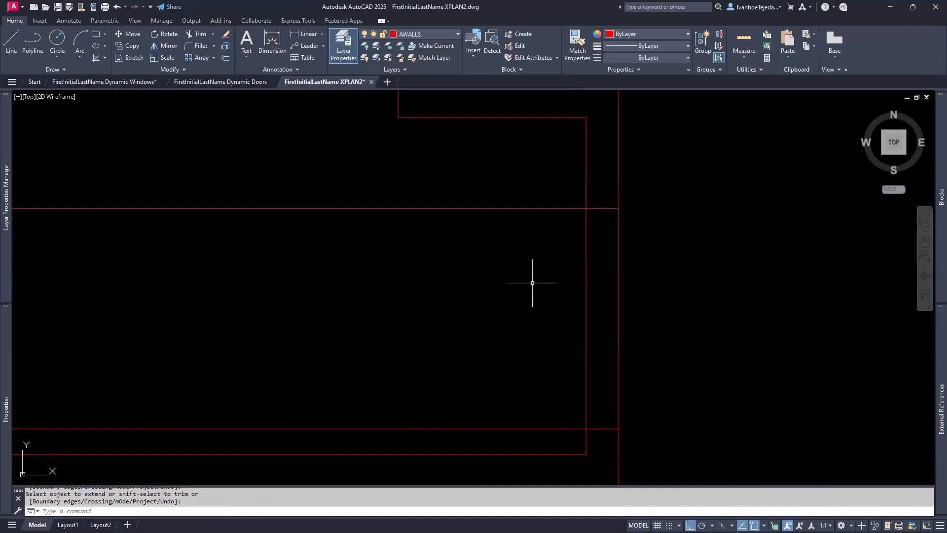
text(tr)
key(Return)
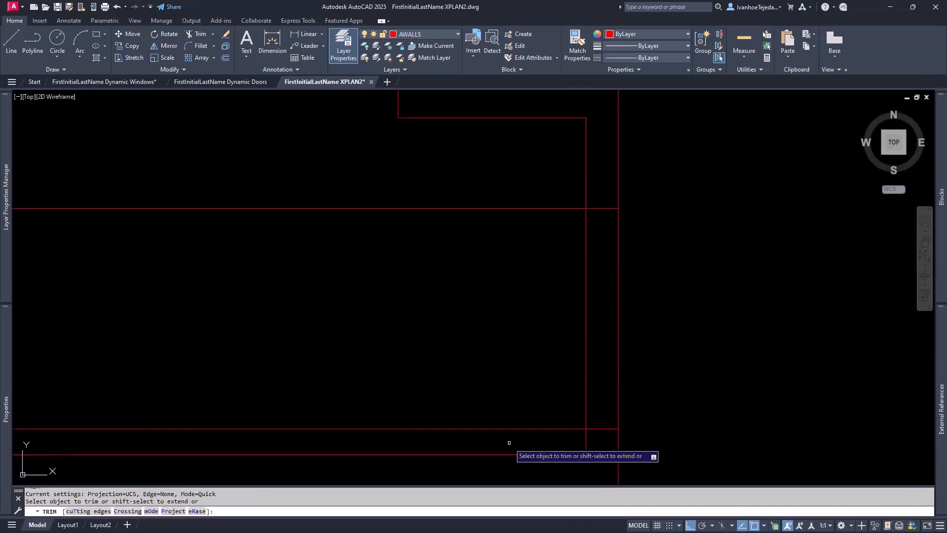
mouse_move(489, 440)
mouse_down()
mouse_move(563, 376)
mouse_move(627, 368)
mouse_move(633, 304)
mouse_move(545, 257)
mouse_move(488, 187)
mouse_up()
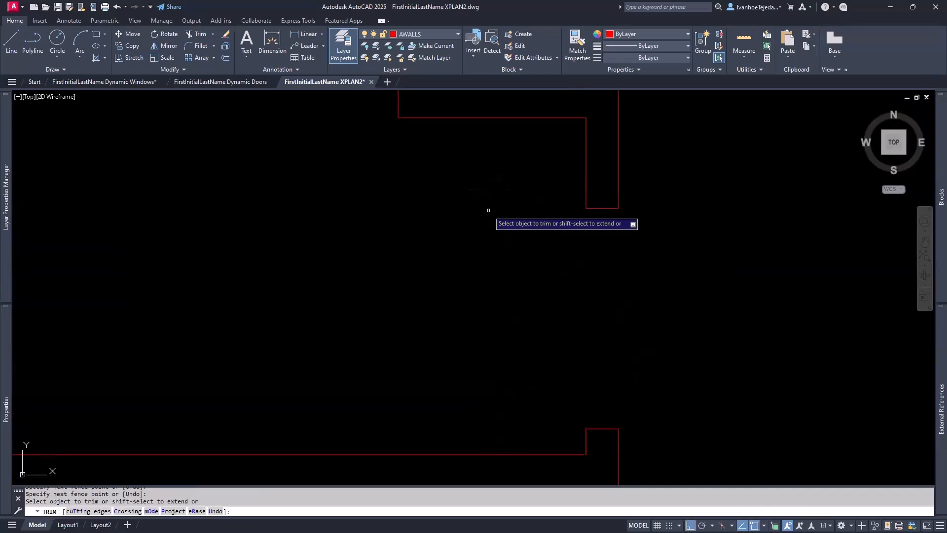
key(Return)
Step: Measure the clear distance between the closet's south wall and the room's south partition with Quick measure
scroll(481, 269, down, 2)
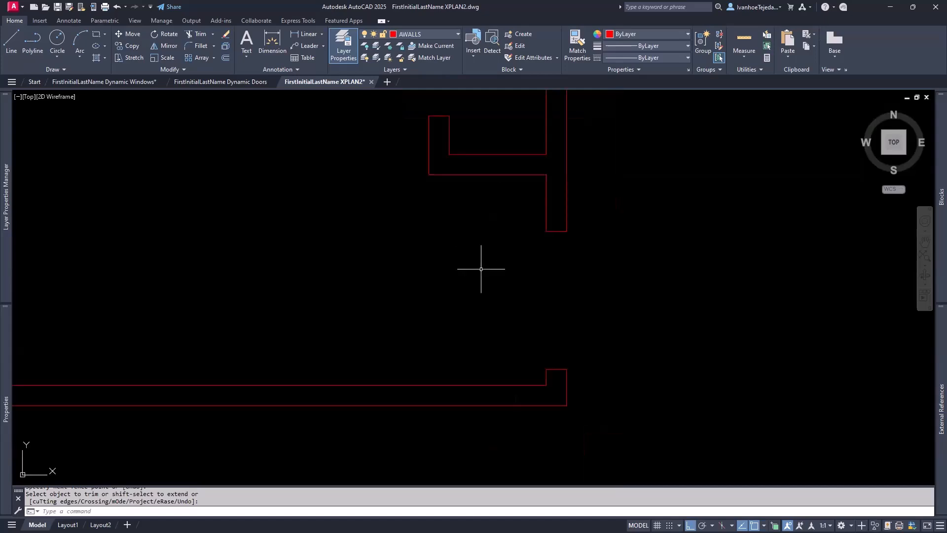
click(743, 41)
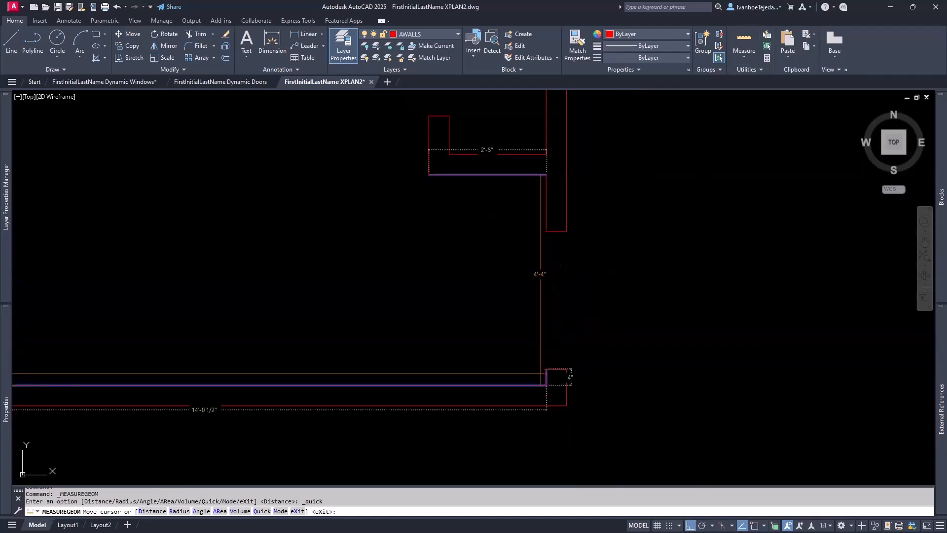
key(Escape)
Step: Compare the plan with the PDF assignment and erase the north exterior wall's inner face line east of the bedroom partition
scroll(587, 268, down, 5)
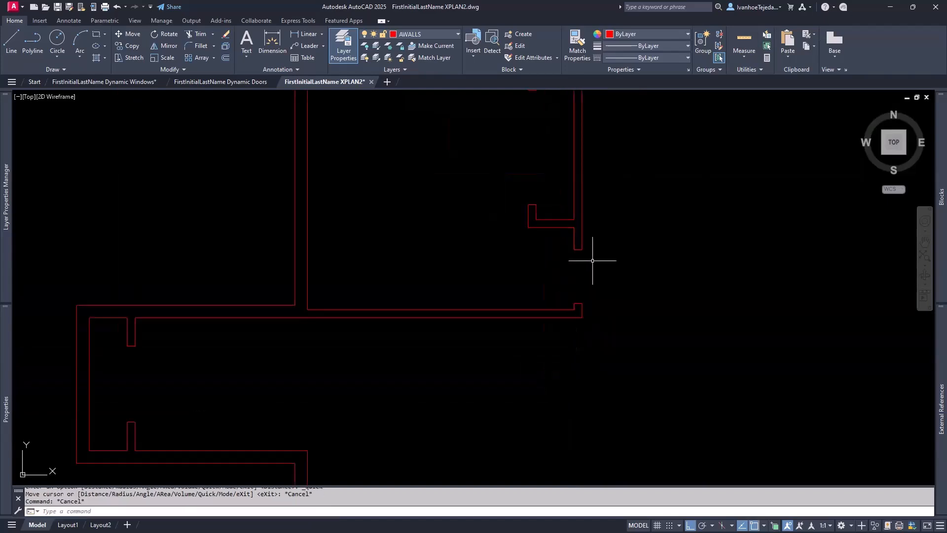
middle_drag(606, 256, 484, 311)
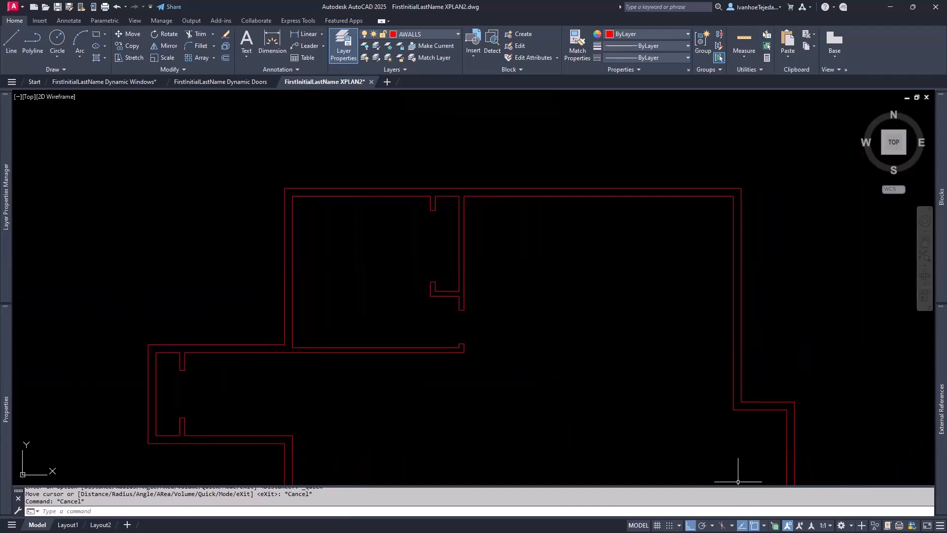
key(alt+Tab)
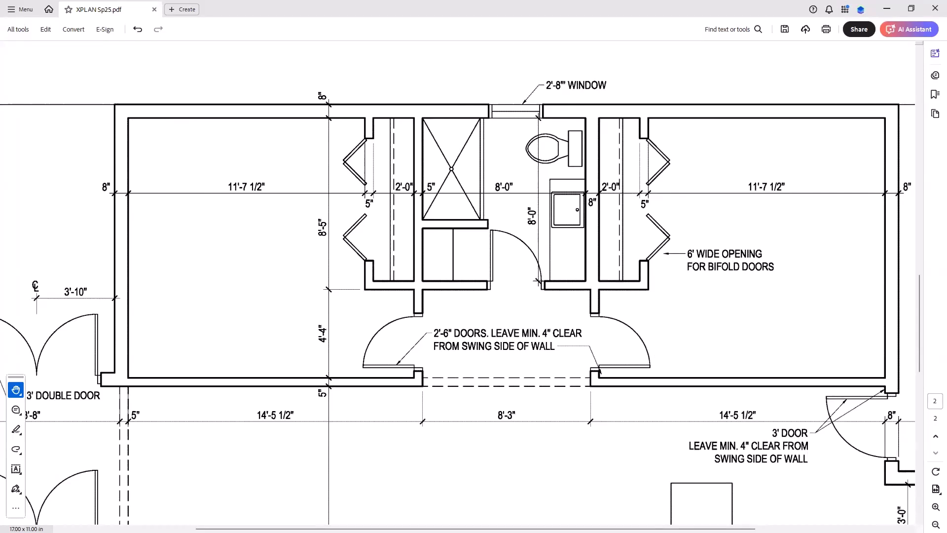
key(alt+Tab)
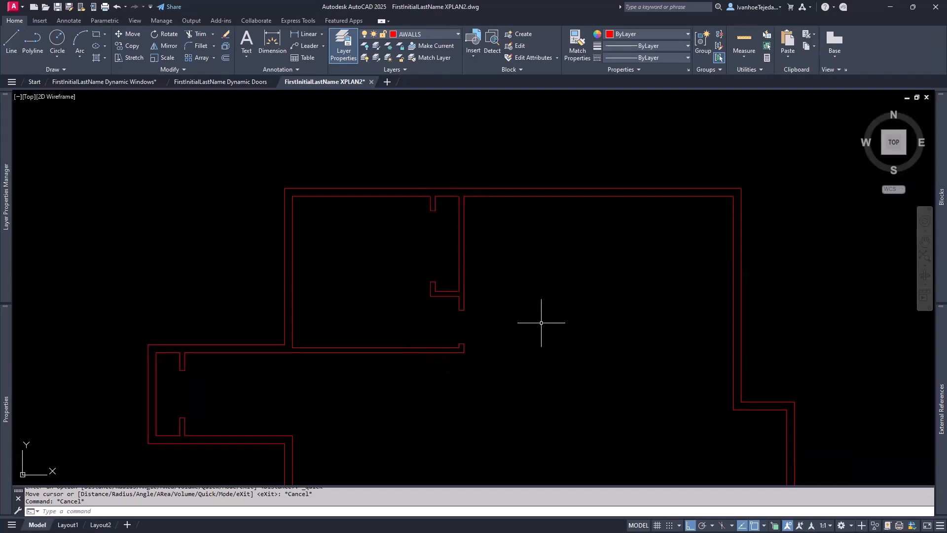
scroll(471, 212, up, 2)
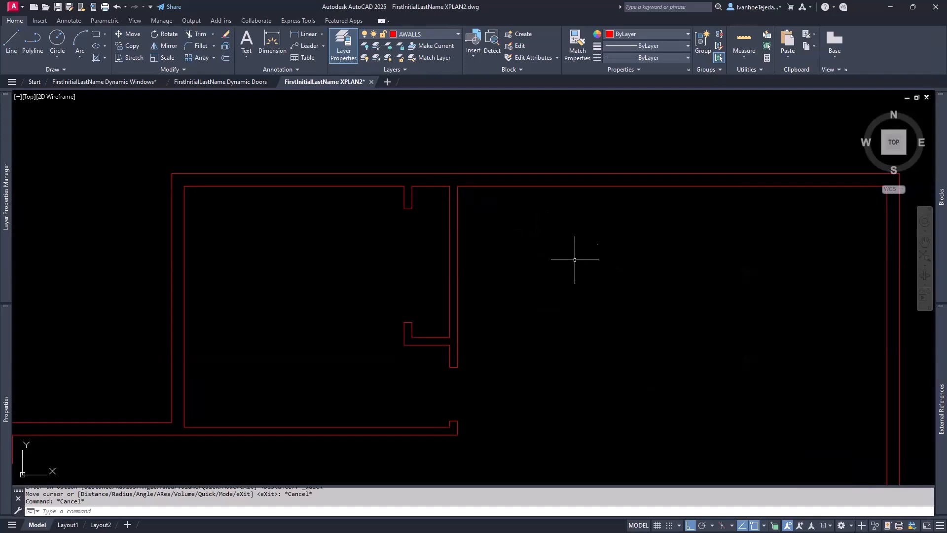
scroll(626, 268, down, 2)
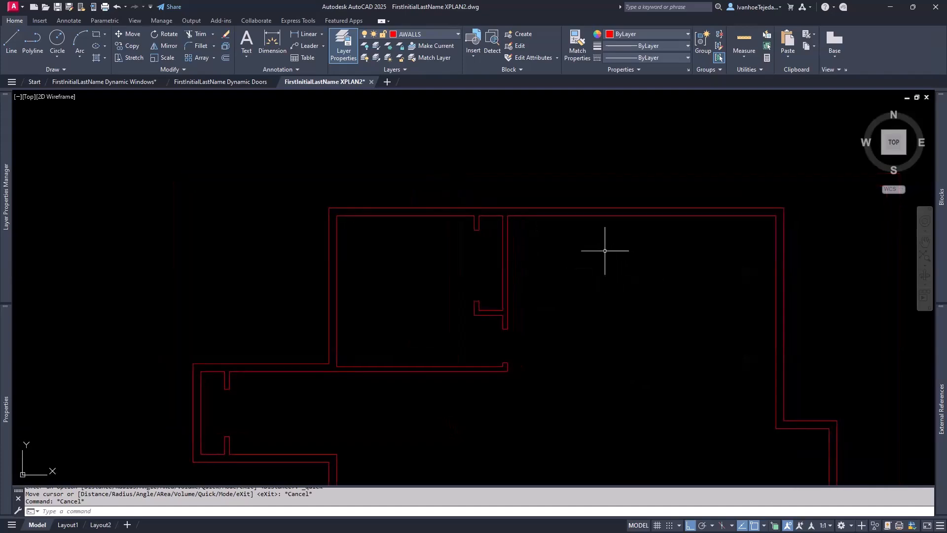
click(610, 215)
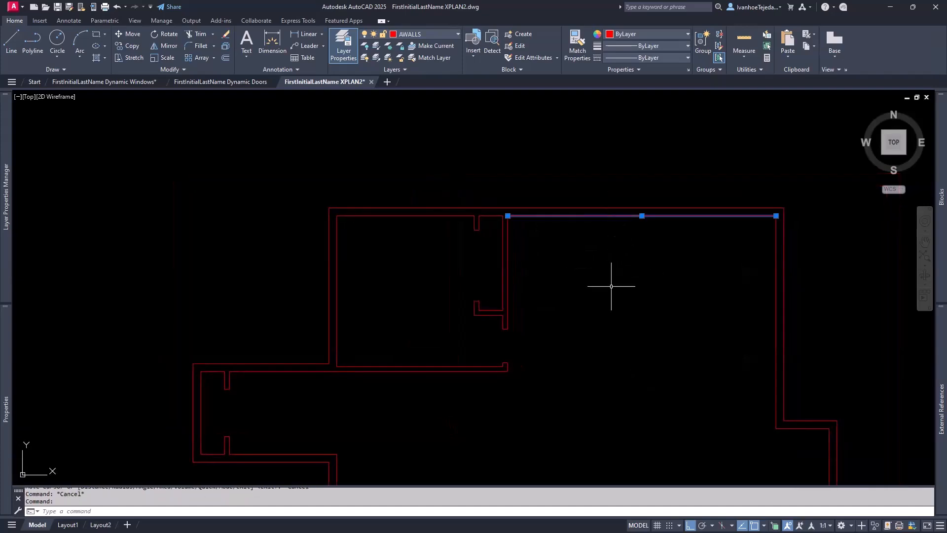
key(Delete)
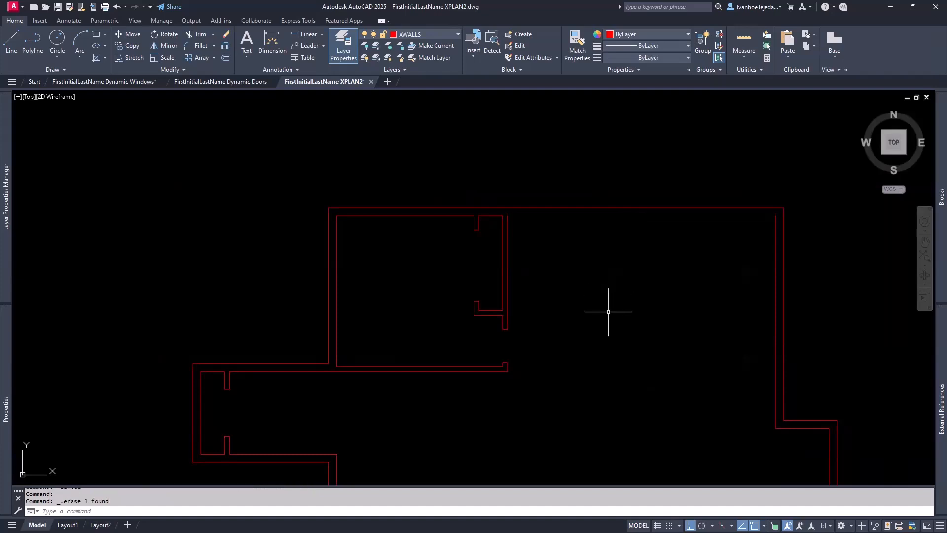
Step: Mirror the west bedroom's closet, door opening, north inner face and south partition about the vertical midline between the exterior walls' inner corners, keeping the originals
scroll(617, 309, up, 2)
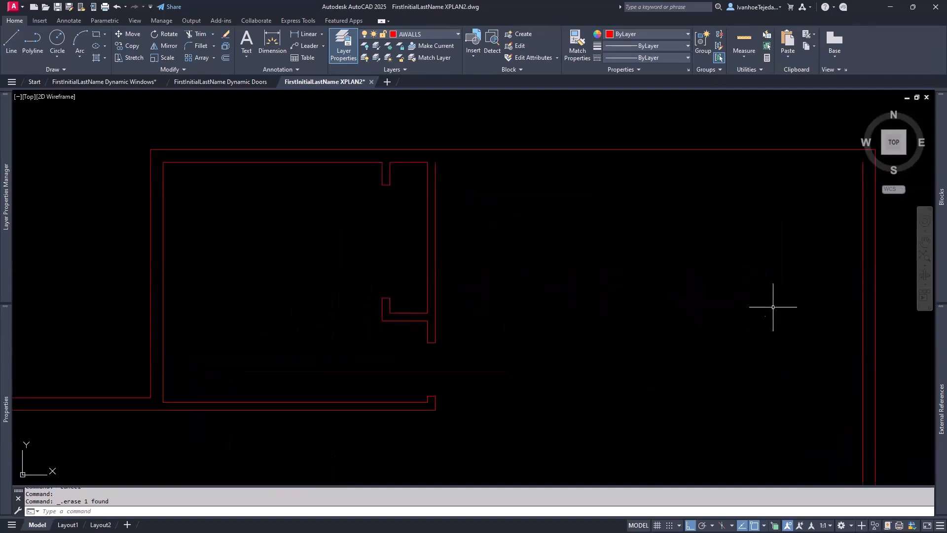
middle_drag(570, 257, 536, 260)
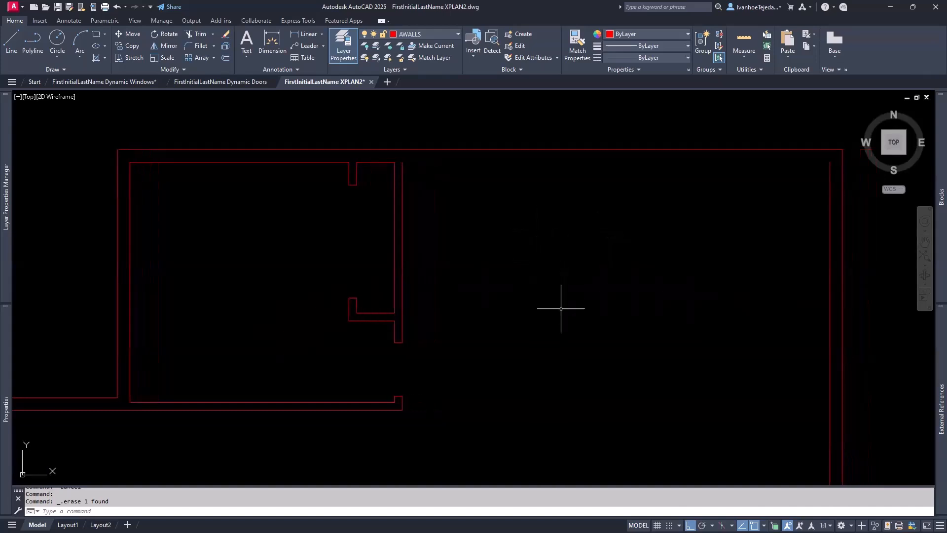
text(MI)
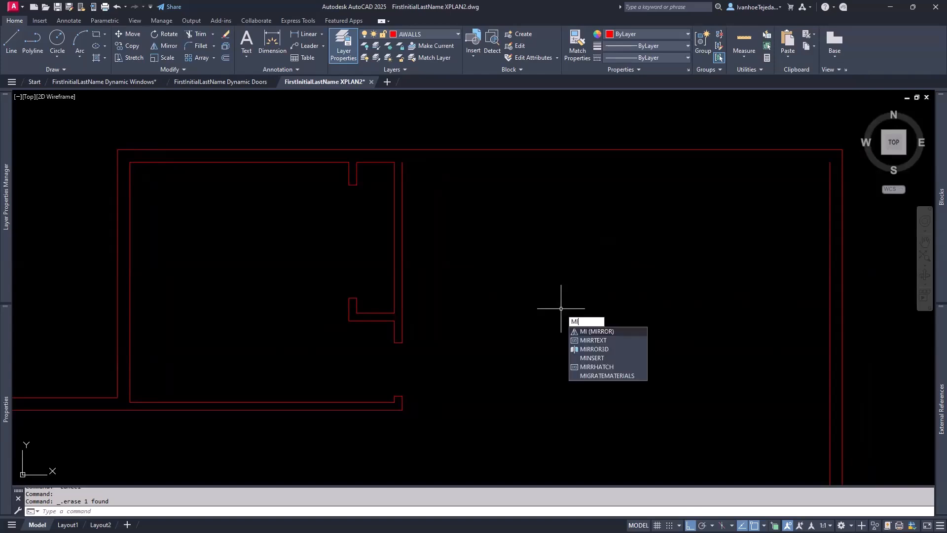
key(Return)
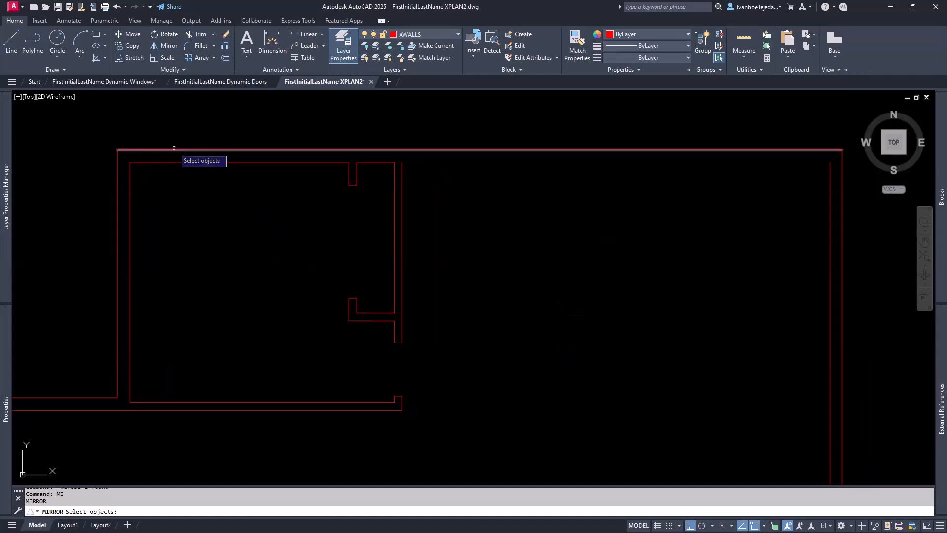
click(230, 118)
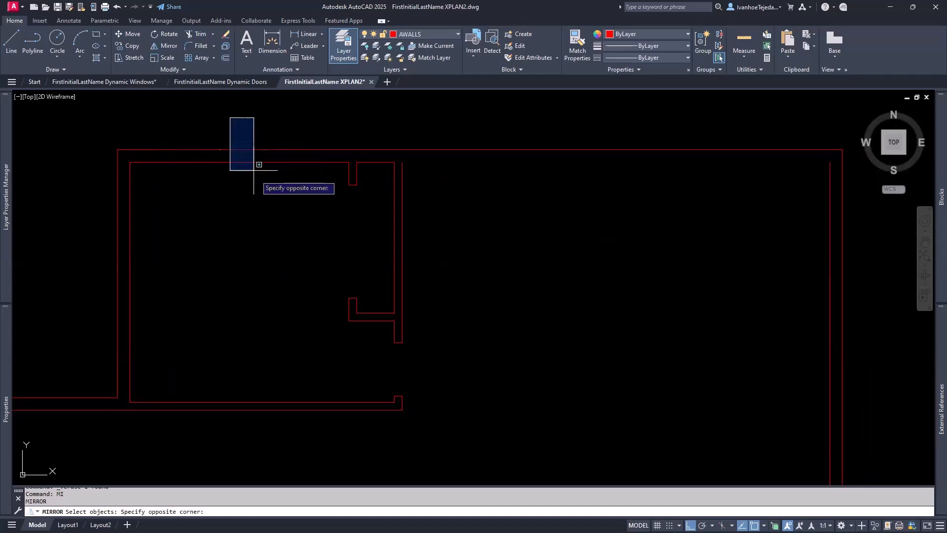
click(451, 456)
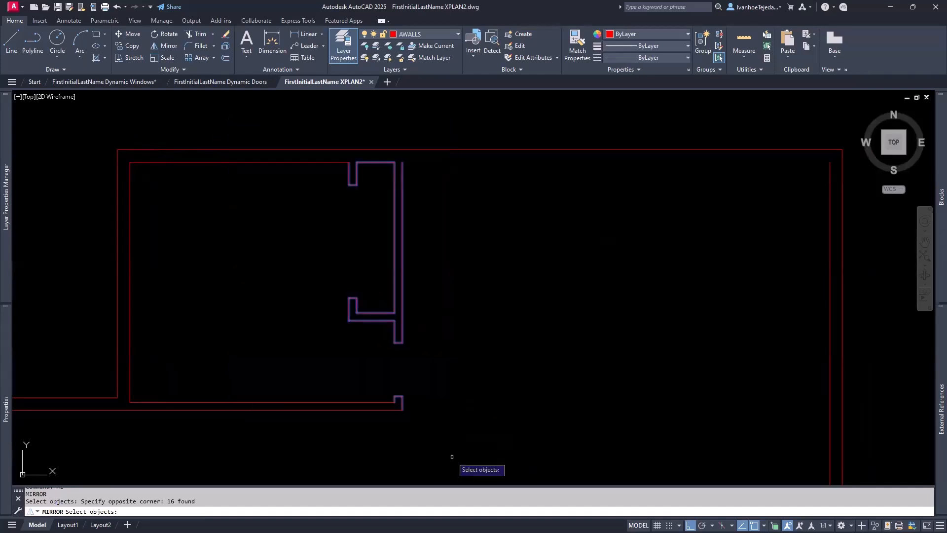
click(304, 163)
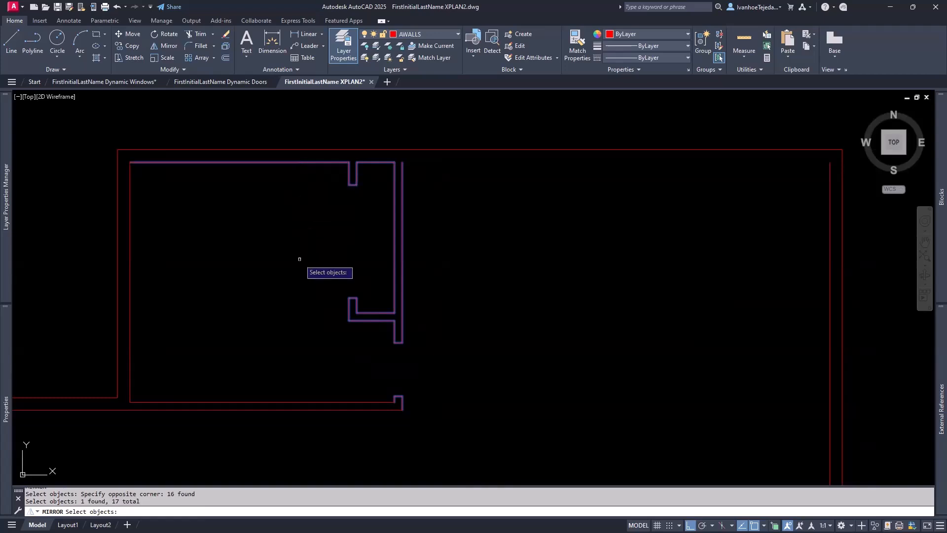
click(296, 401)
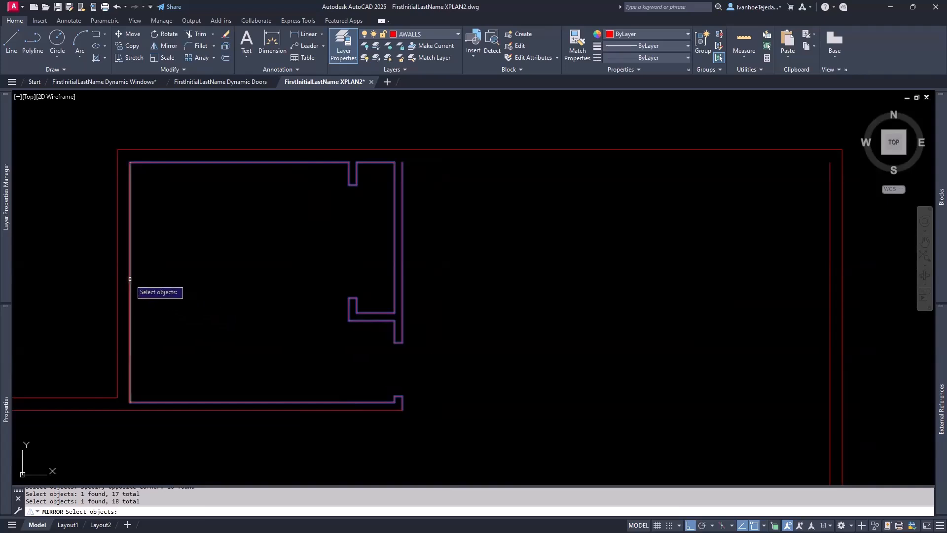
click(303, 409)
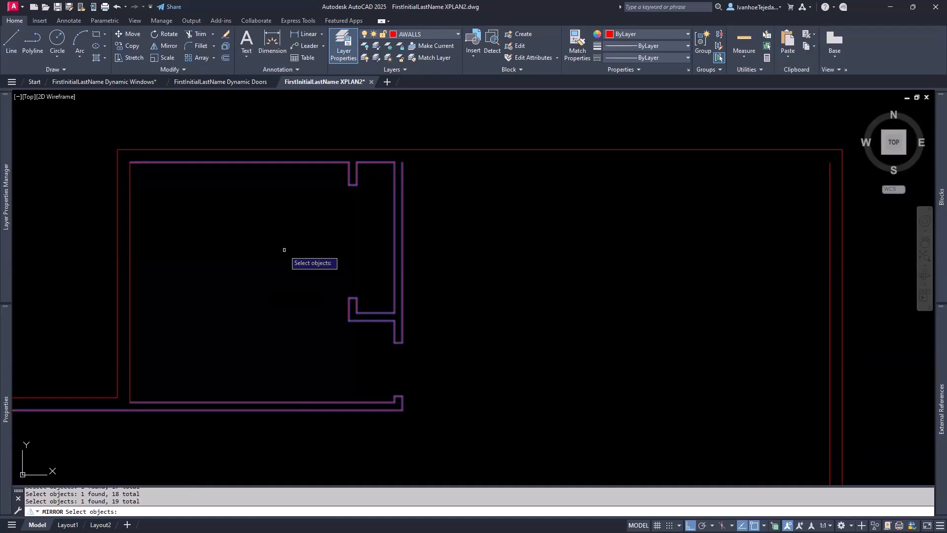
key(Return)
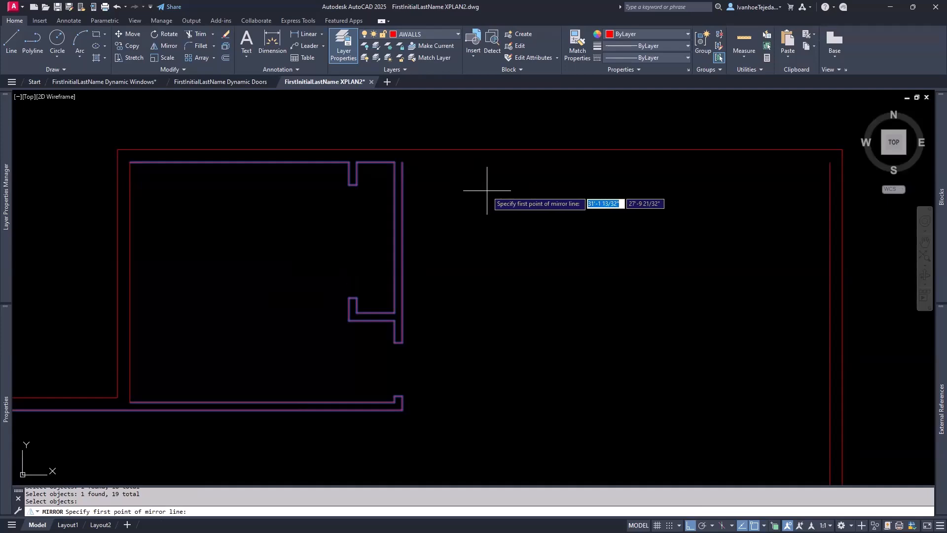
key(F8)
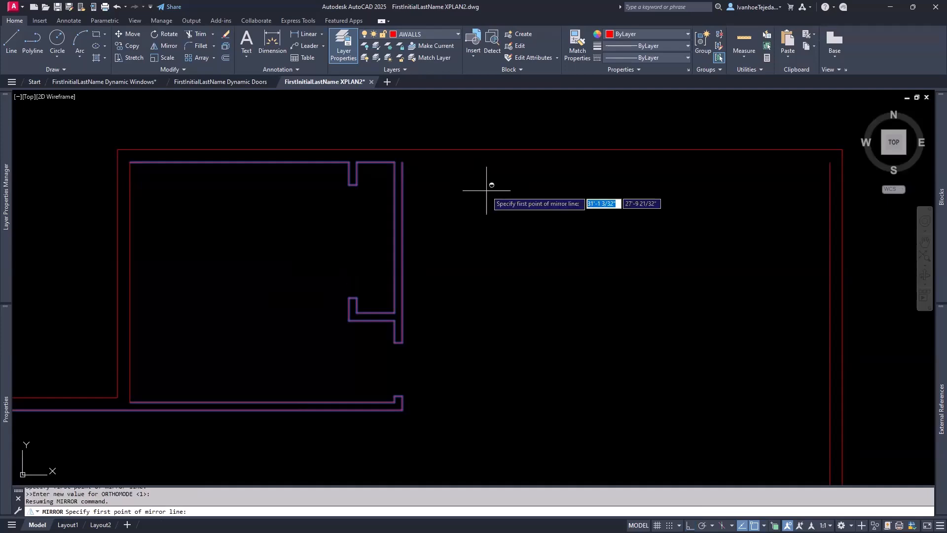
shift+right_click(486, 191)
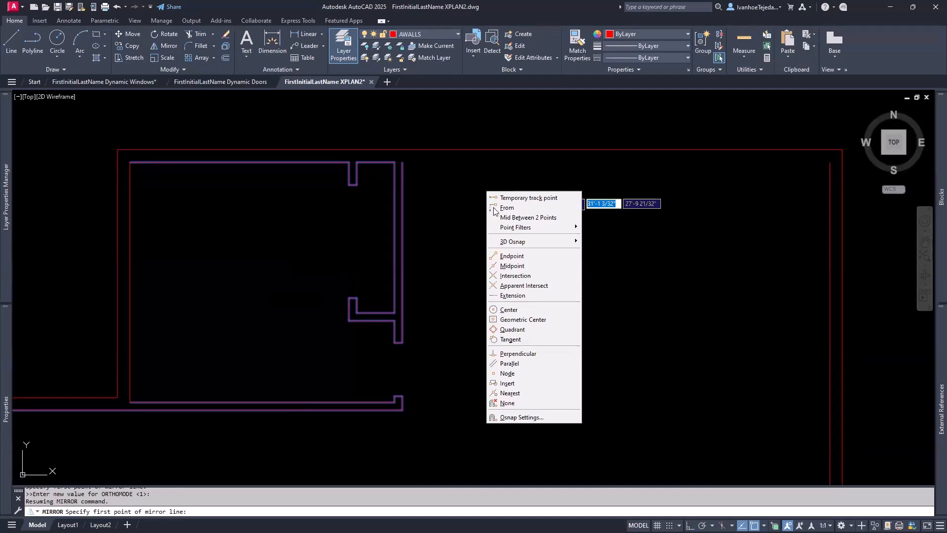
click(530, 220)
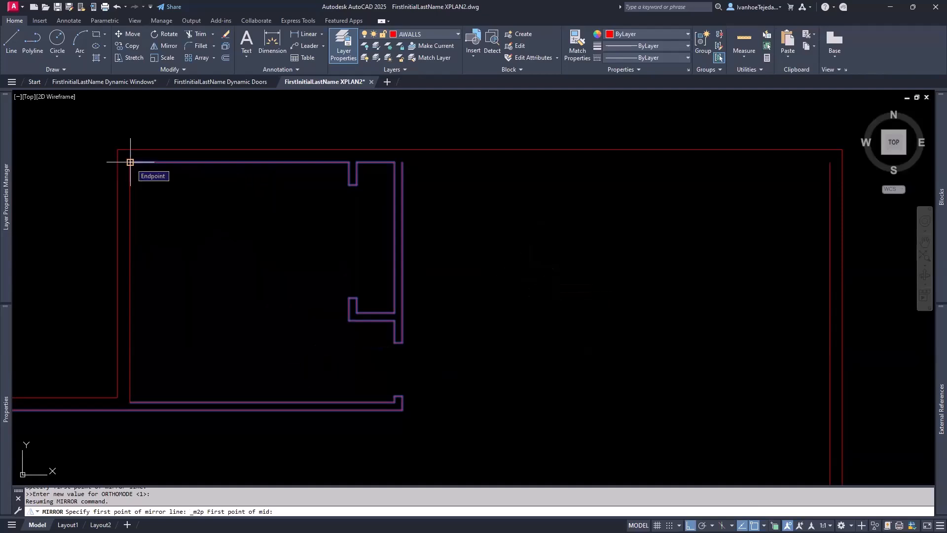
click(130, 162)
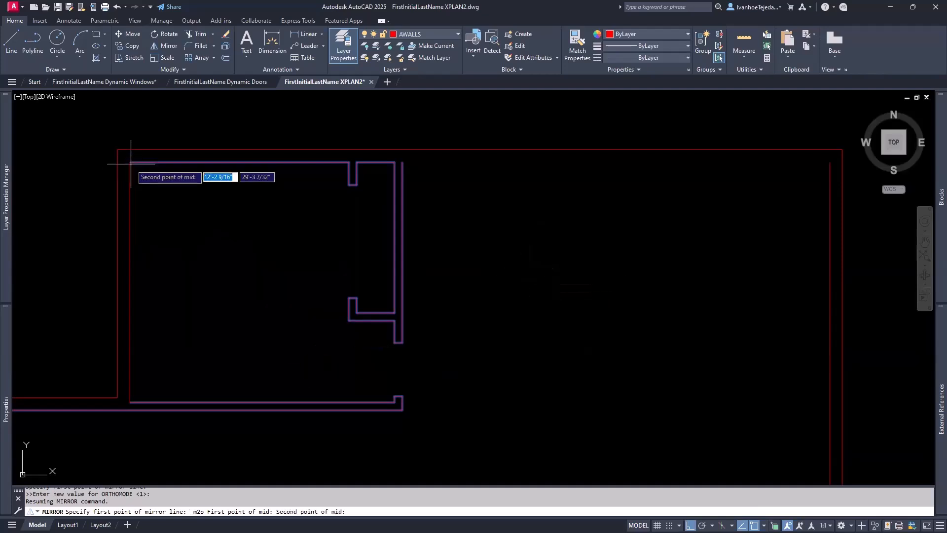
click(830, 162)
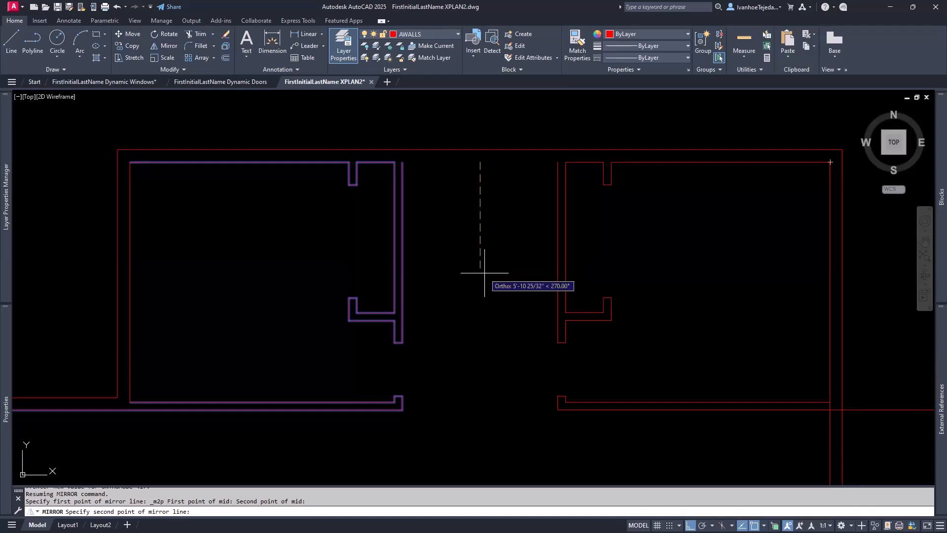
click(485, 272)
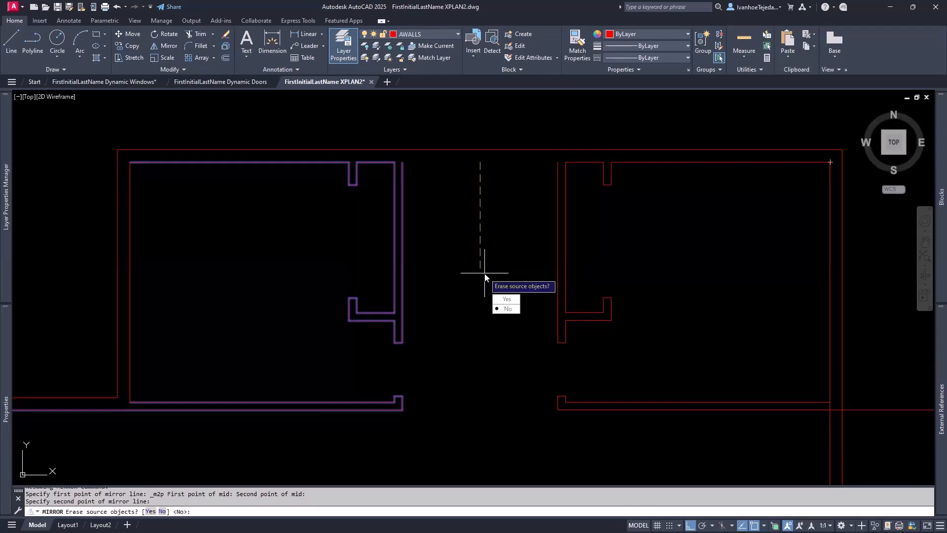
click(508, 308)
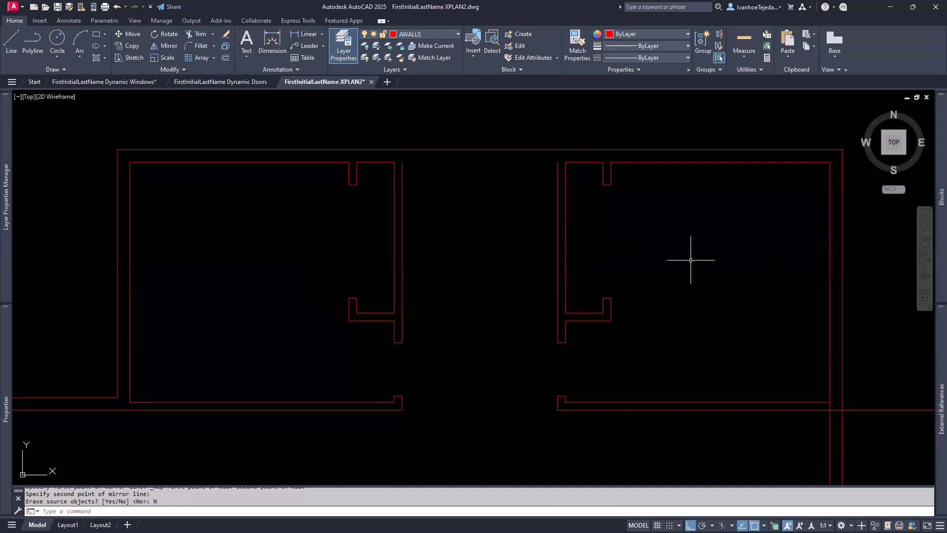
Step: Trim the mirrored south partition's overrun past the east exterior wall and the wall's inner face between the partition lines
mouse_move(795, 416)
middle_down()
mouse_move(748, 383)
mouse_move(623, 345)
middle_up()
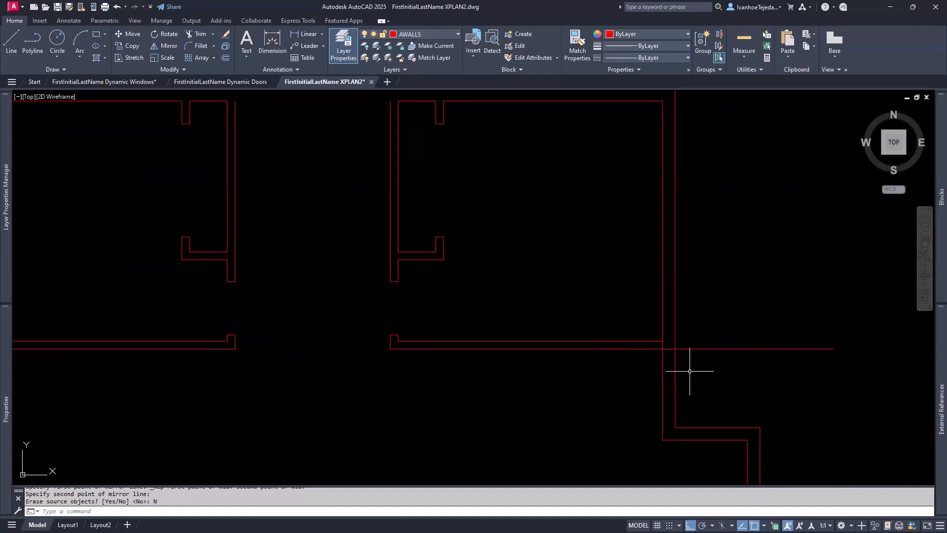
scroll(718, 370, up, 2)
text(tr)
key(Return)
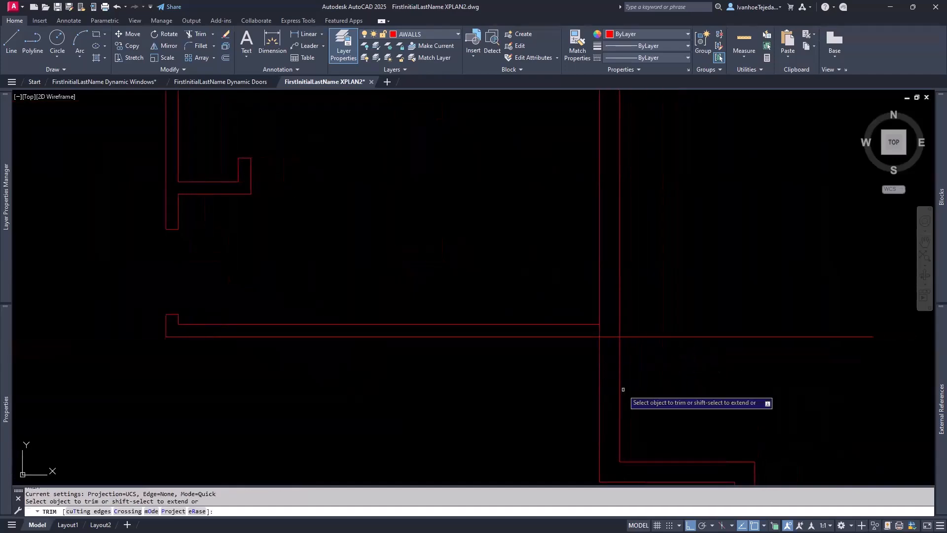
click(600, 331)
click(610, 337)
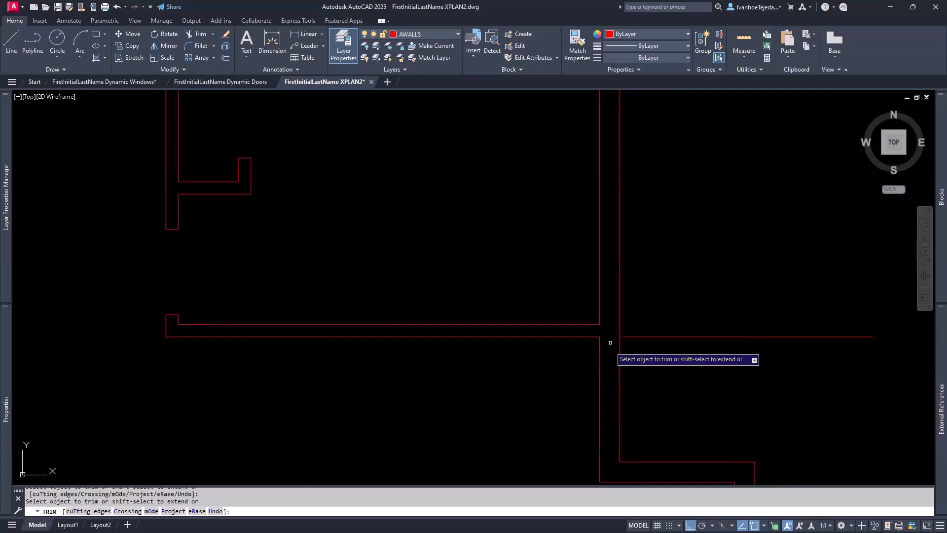
click(686, 337)
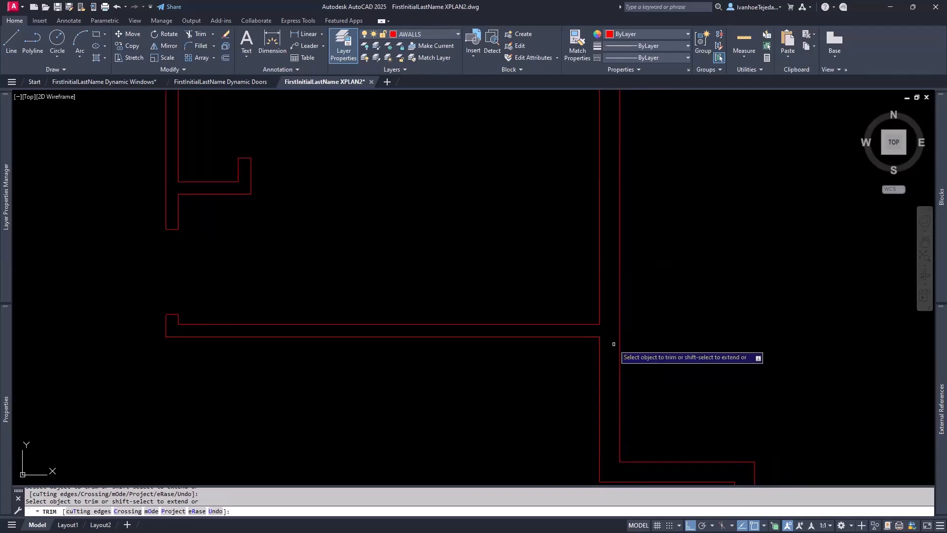
scroll(612, 341, down, 2)
middle_drag(479, 273, 731, 338)
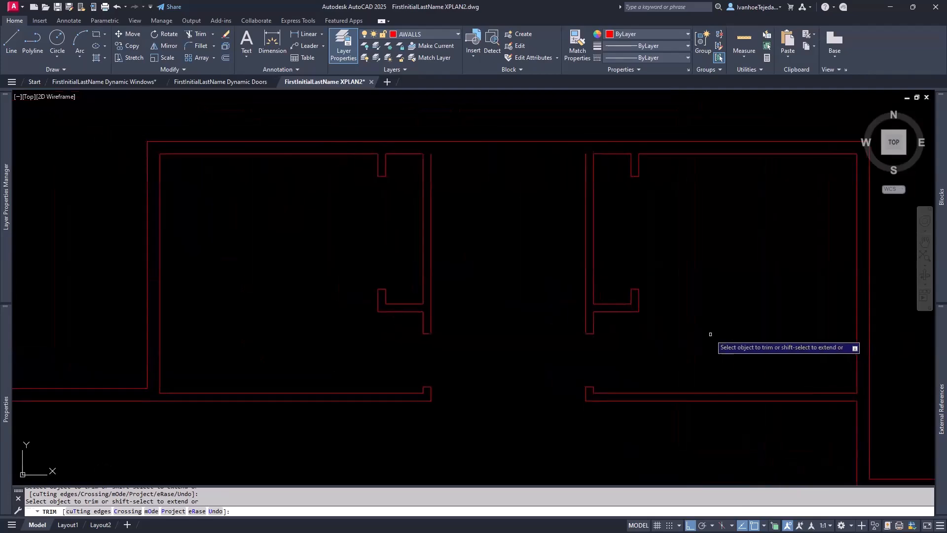
key(Return)
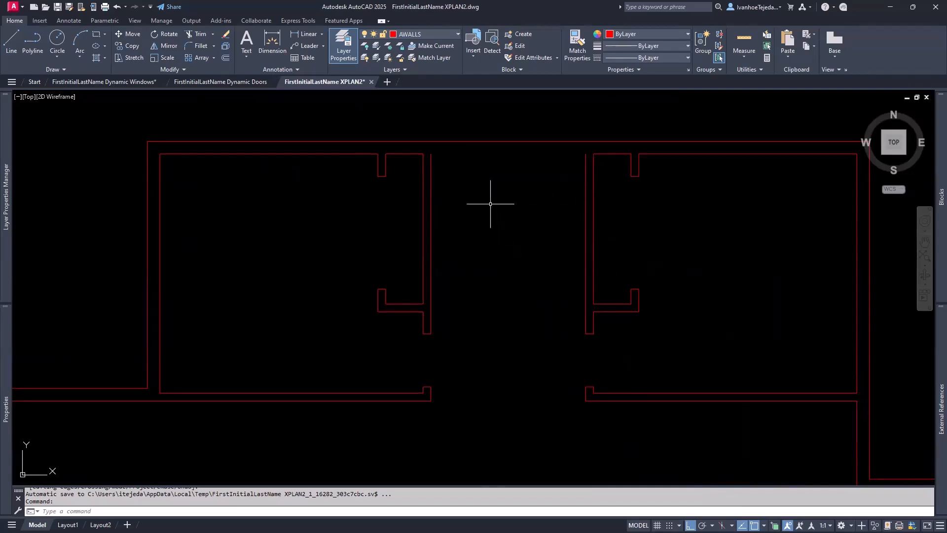
Step: Draw the north exterior wall's inner face line between the facing sides of the two bedroom partitions
text(l)
key(Return)
click(431, 153)
click(586, 153)
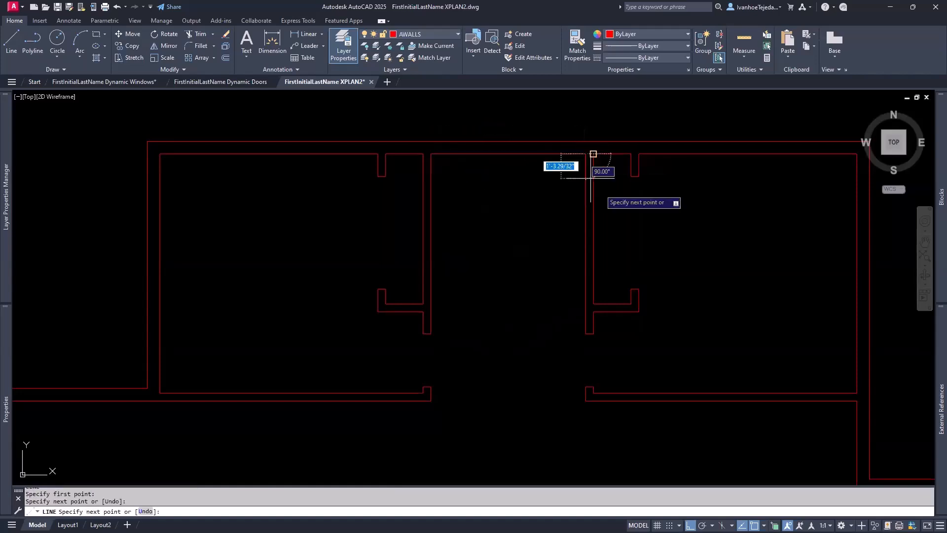
key(Return)
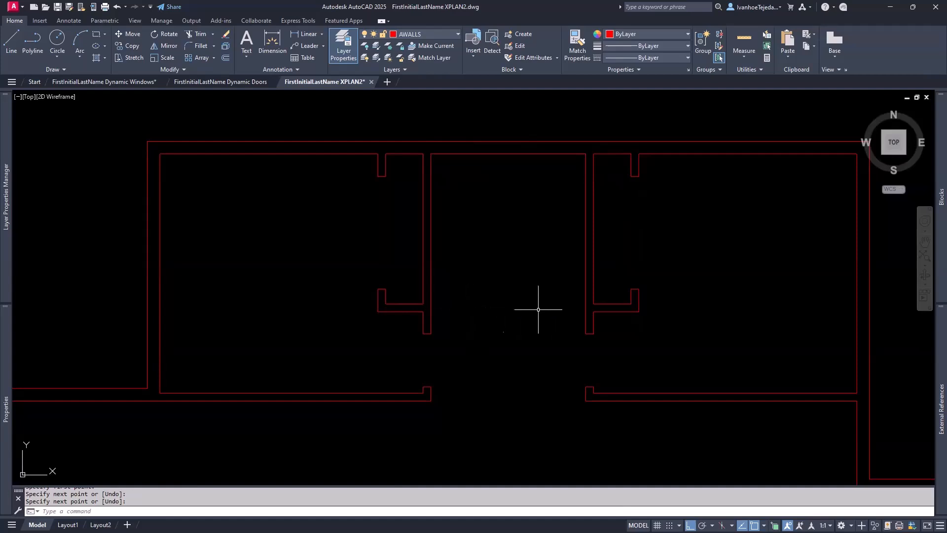
Step: Draw a horizontal line between the two bedroom partitions, aligned with the south faces of the closets' south walls
scroll(535, 326, up, 2)
text(L)
key(Return)
scroll(429, 352, up, 2)
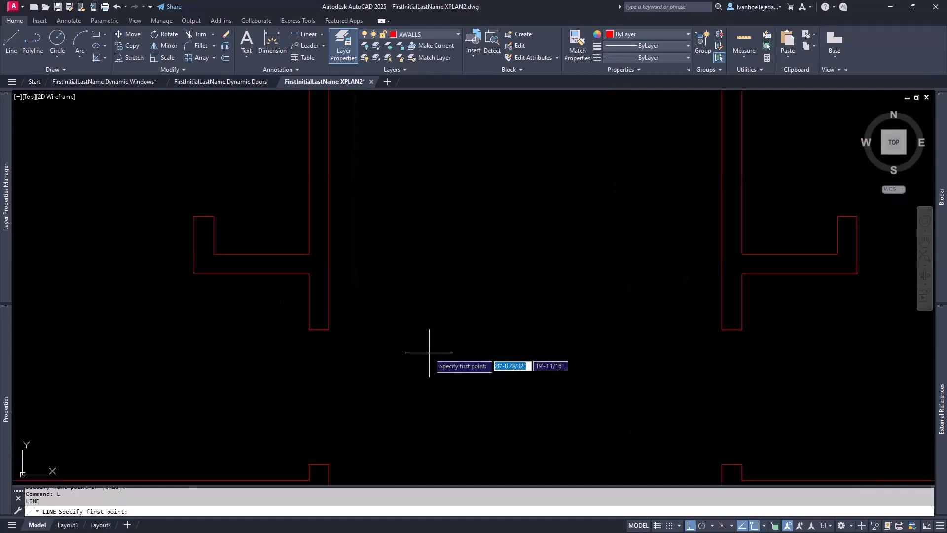
click(329, 273)
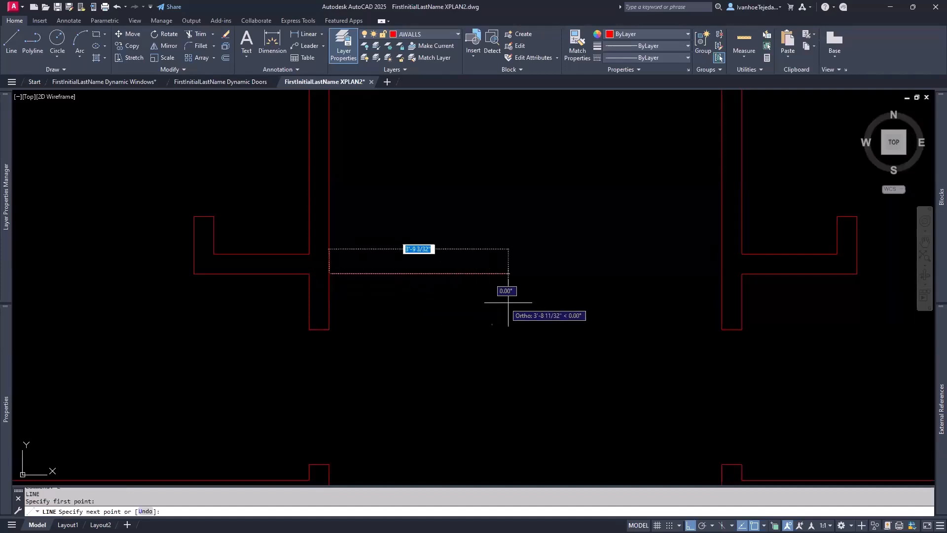
click(722, 273)
key(Return)
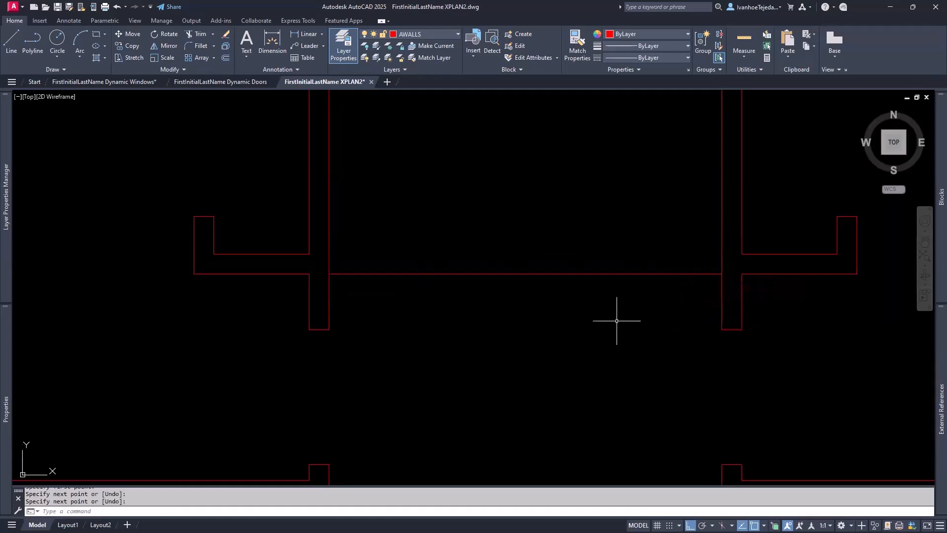
Step: Offset the new horizontal line 5 inches north to form the center room's south wall
text(o)
key(Return)
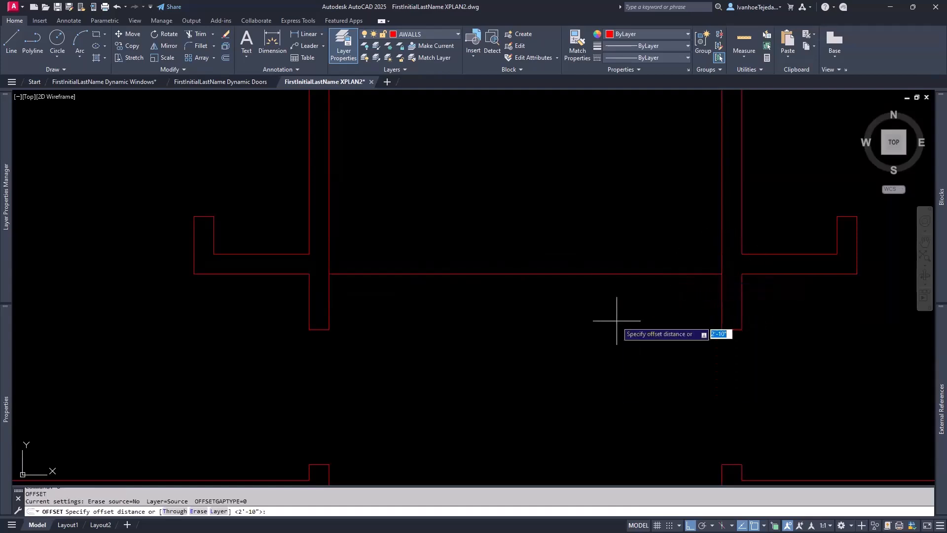
text(5)
key(Return)
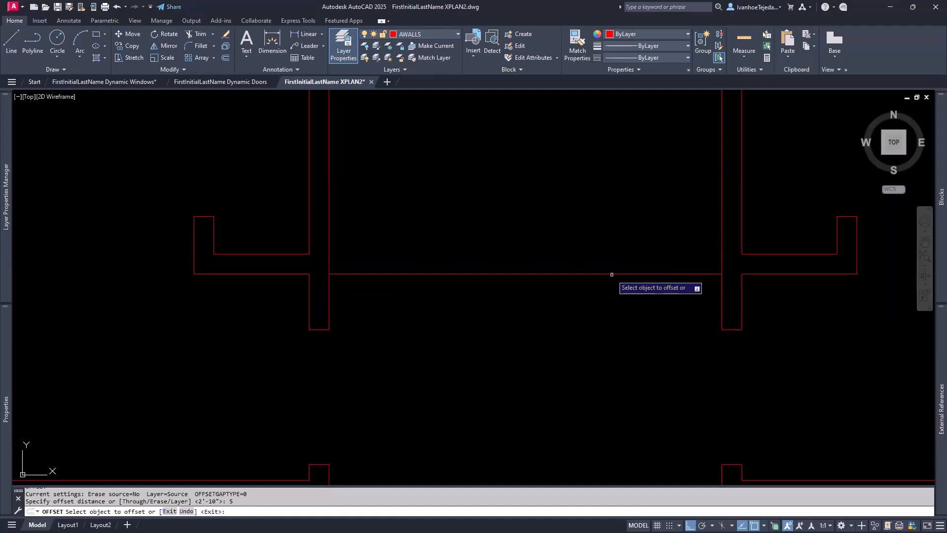
click(612, 274)
click(606, 221)
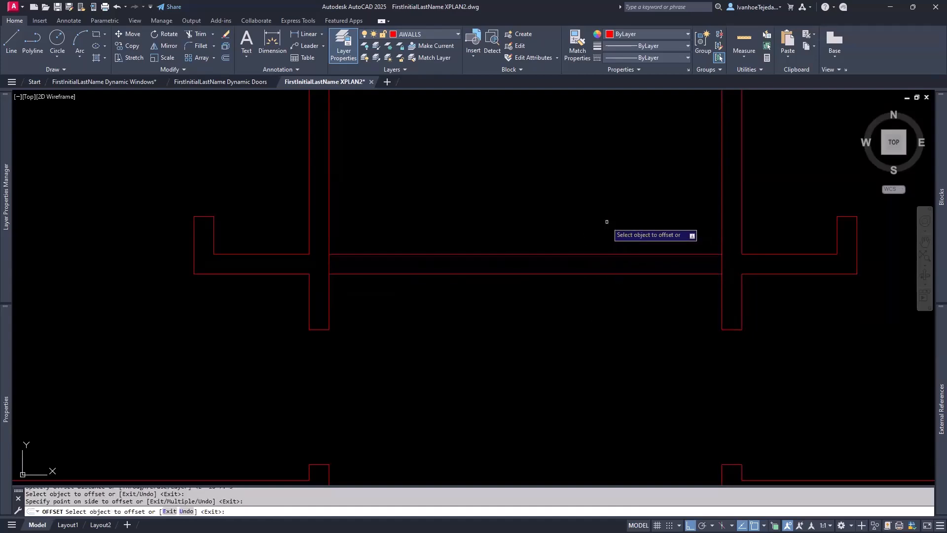
key(Return)
Step: Trim the partition faces between the center room's south wall lines to open both wall junctions
text(TR)
key(Return)
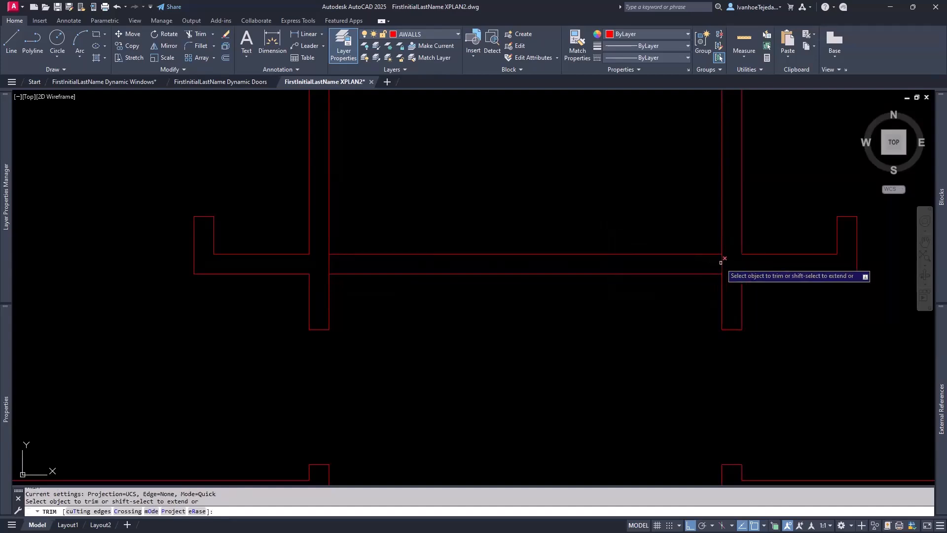
click(327, 260)
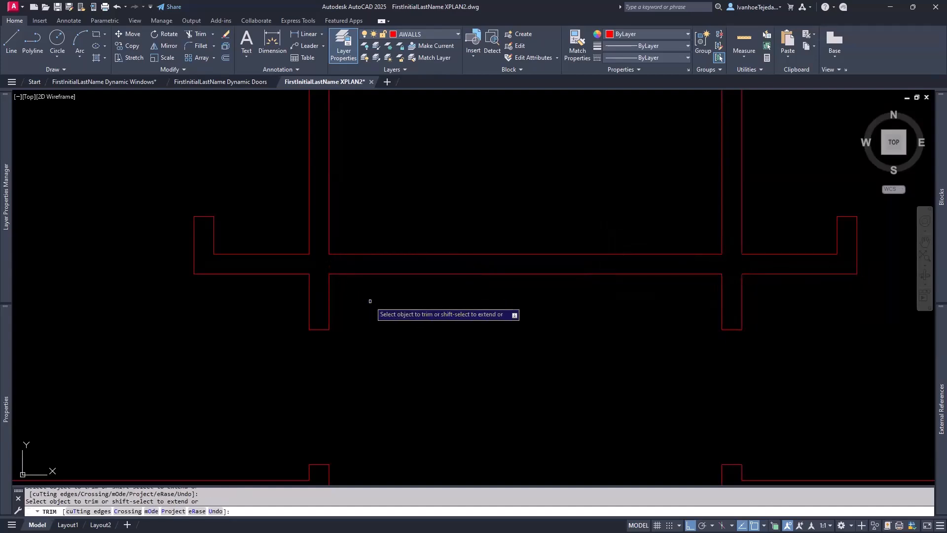
key(Return)
scroll(495, 340, down, 5)
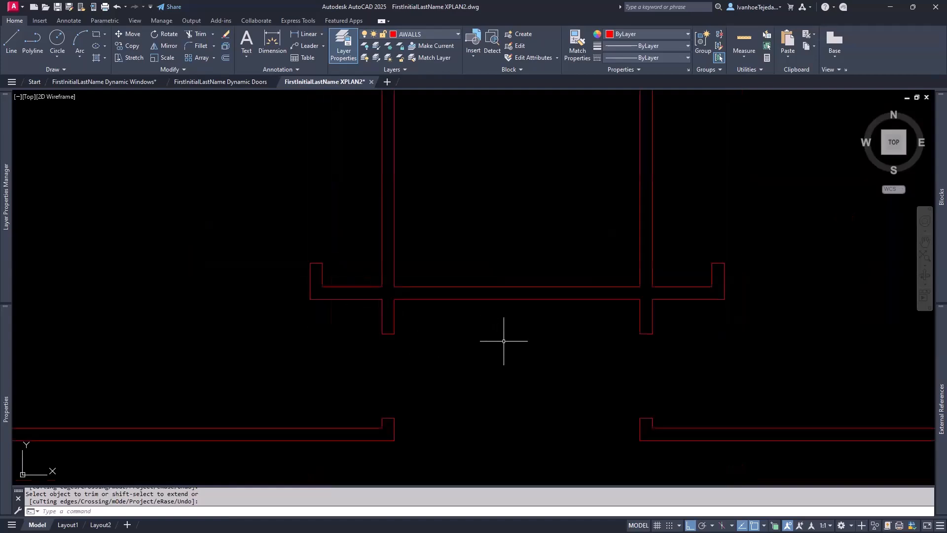
middle_drag(534, 354, 587, 281)
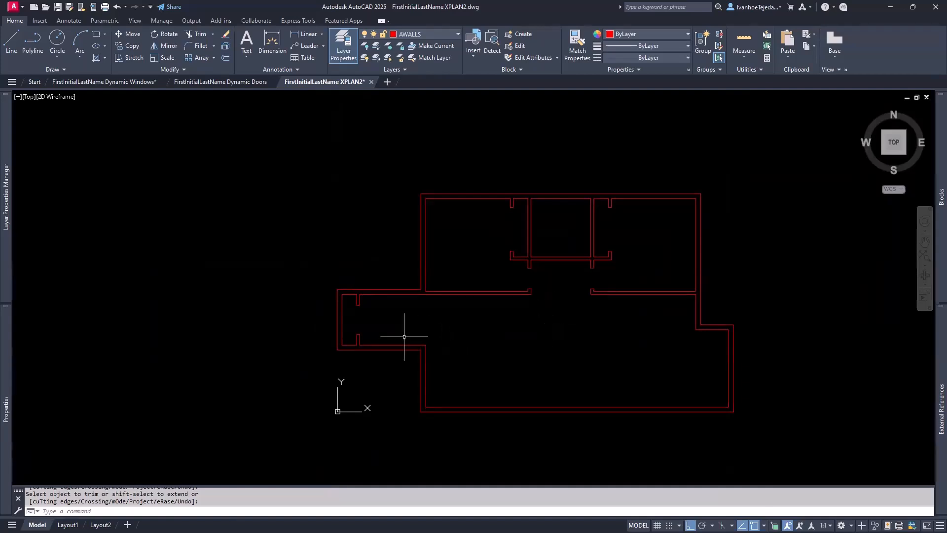
Step: Consult the double-door dimensions in XPLAN Sp25.pdf, and in AutoCAD offset the west bedroom's outer west wall line 3'-10" west as the doors' centerline
scroll(399, 333, up, 4)
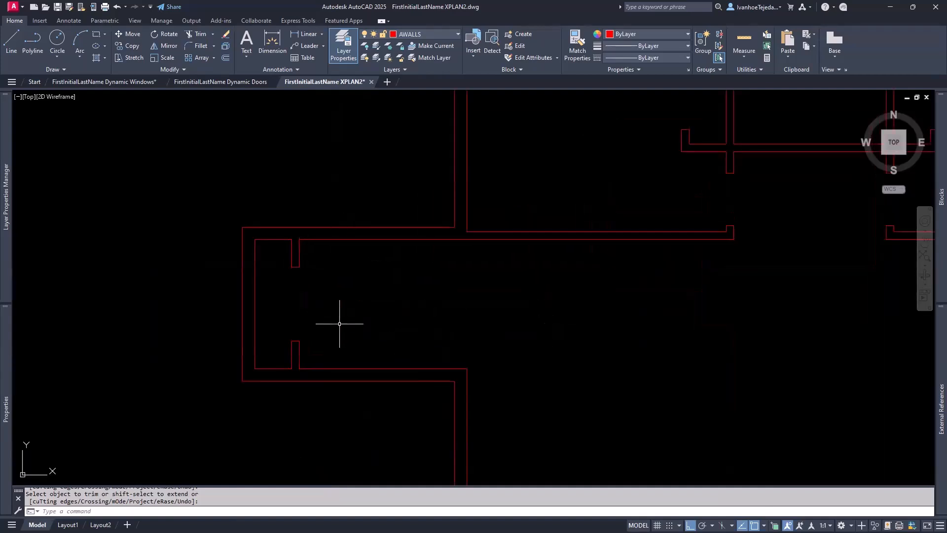
middle_drag(408, 327, 465, 328)
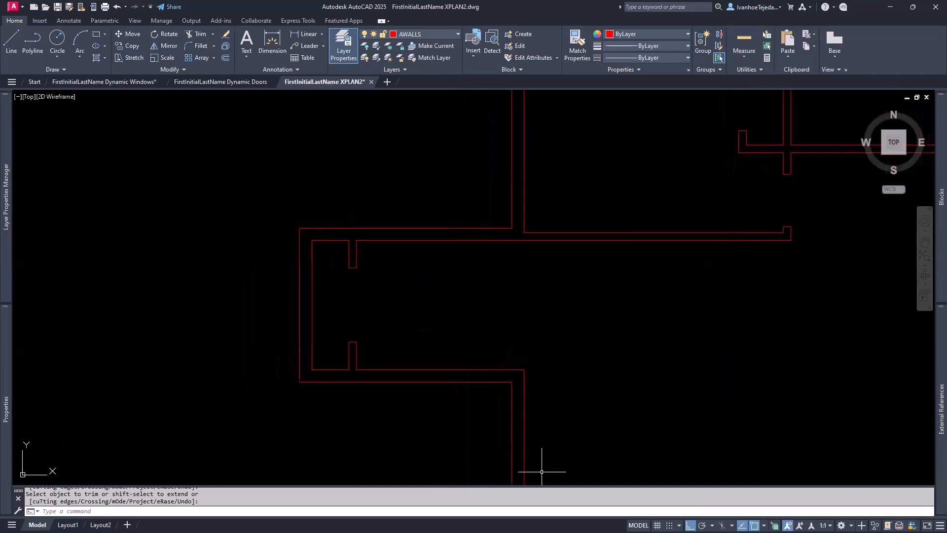
key(alt+Tab)
scroll(541, 377, left, 5)
scroll(541, 378, down, 3)
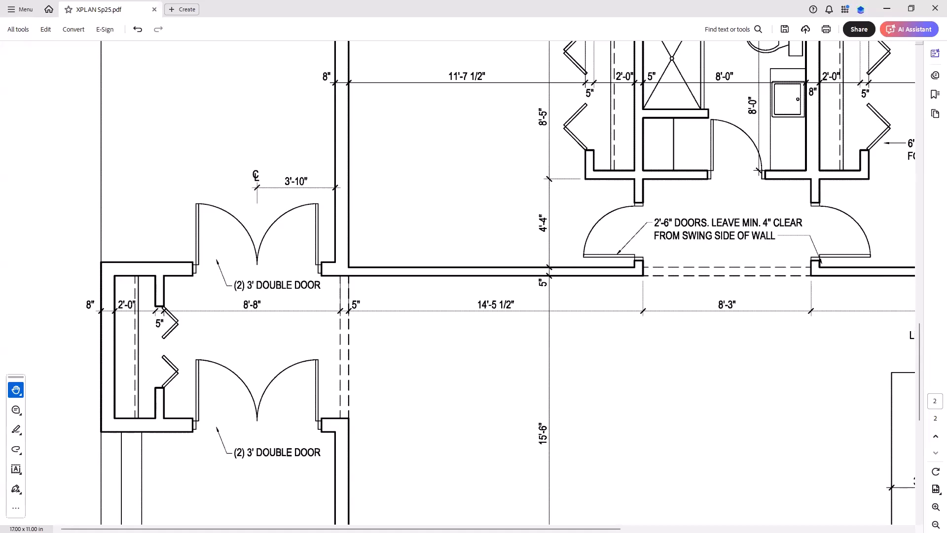
key(alt+Tab)
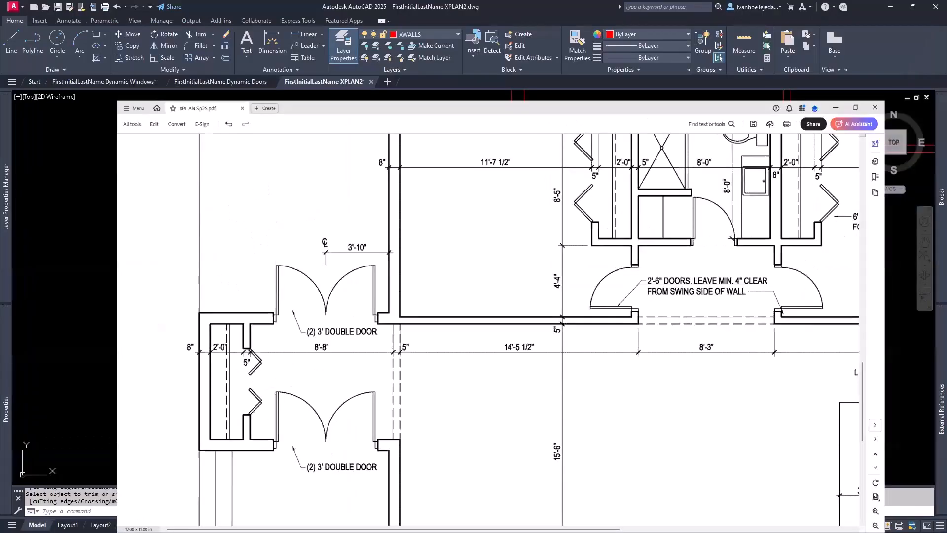
middle_drag(527, 290, 545, 313)
text(o)
key(Return)
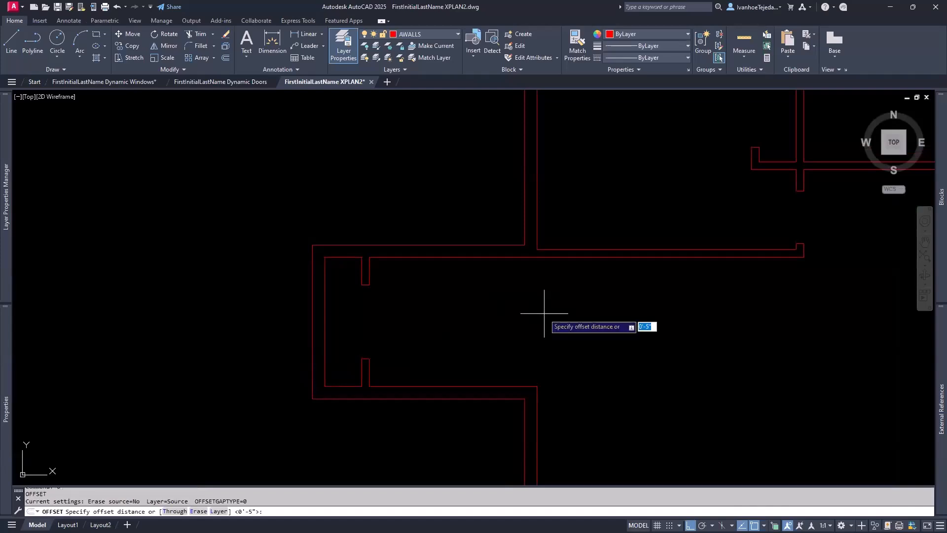
text(3'10)
key(Return)
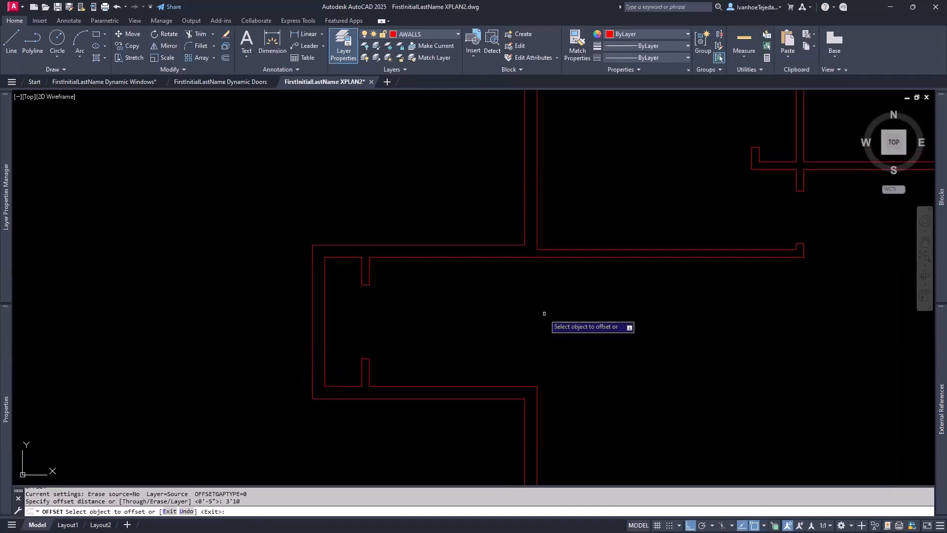
click(523, 207)
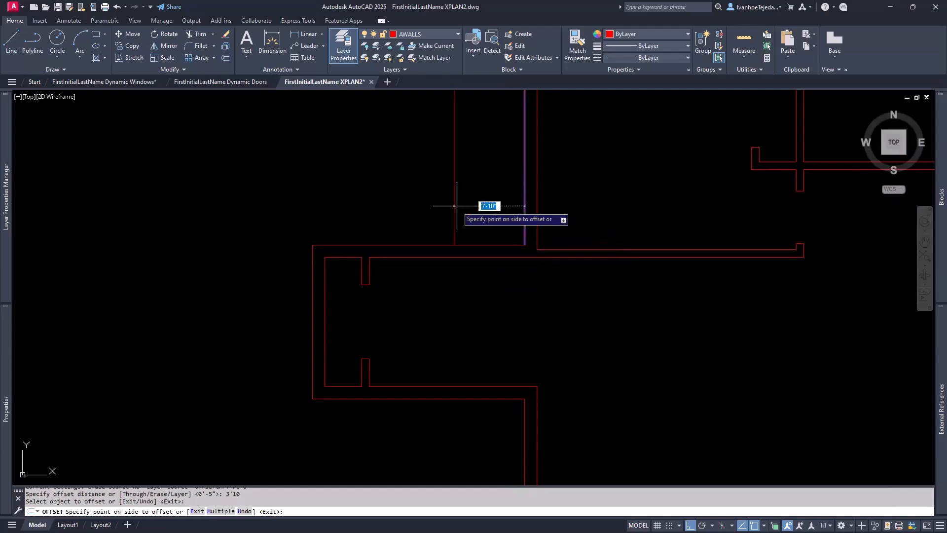
click(413, 203)
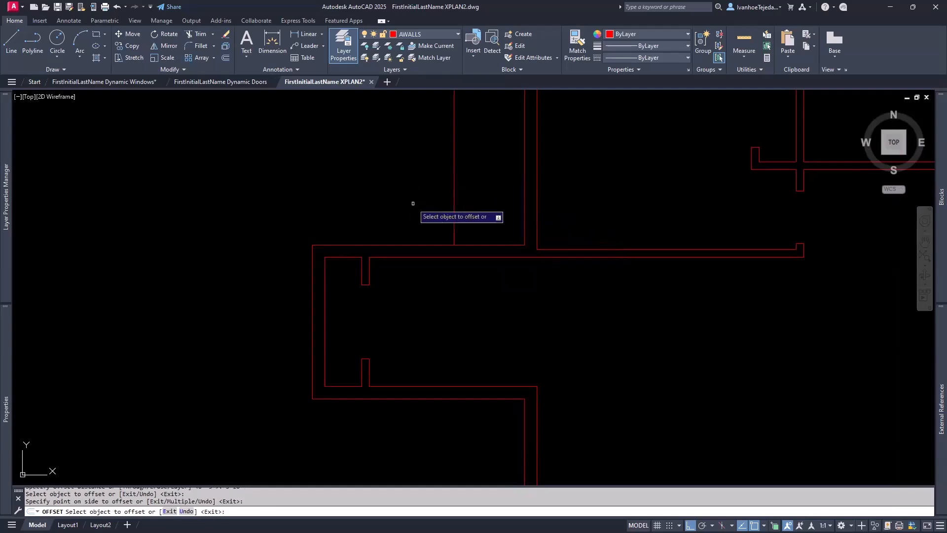
key(Return)
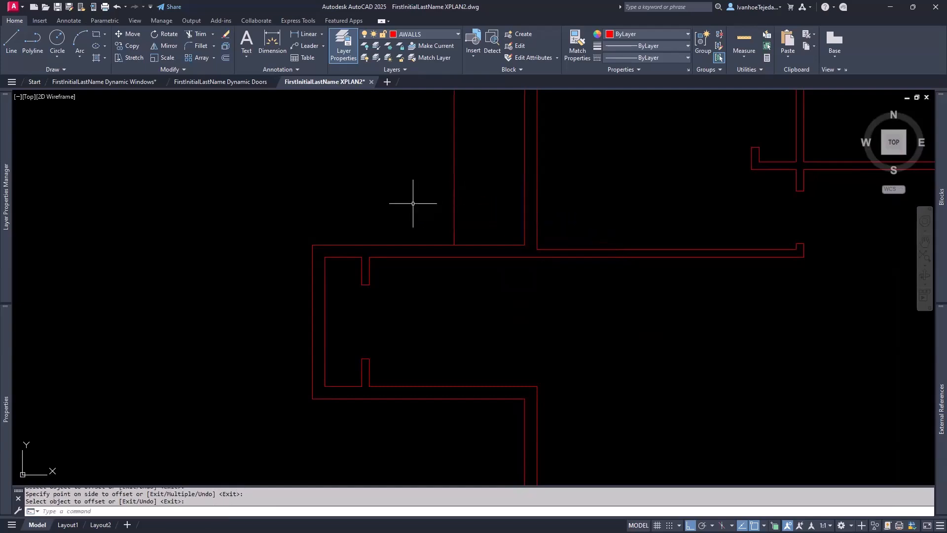
Step: Stretch the double doors' centerline south to the outer face of the entry's south exterior wall
click(454, 194)
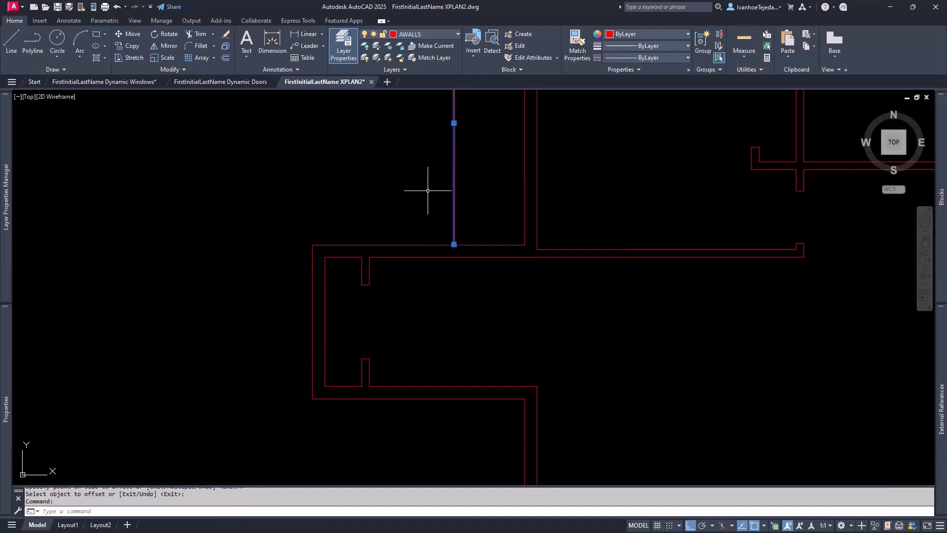
click(454, 244)
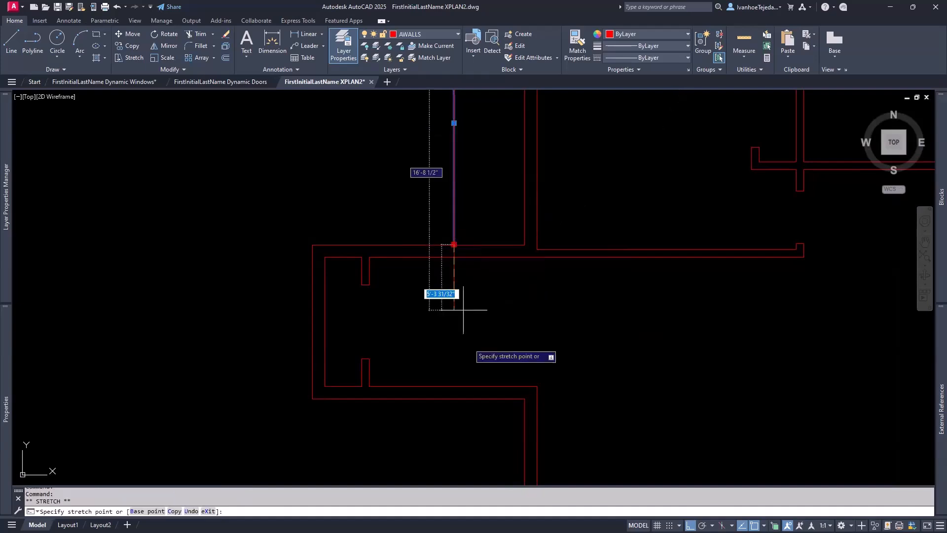
click(469, 457)
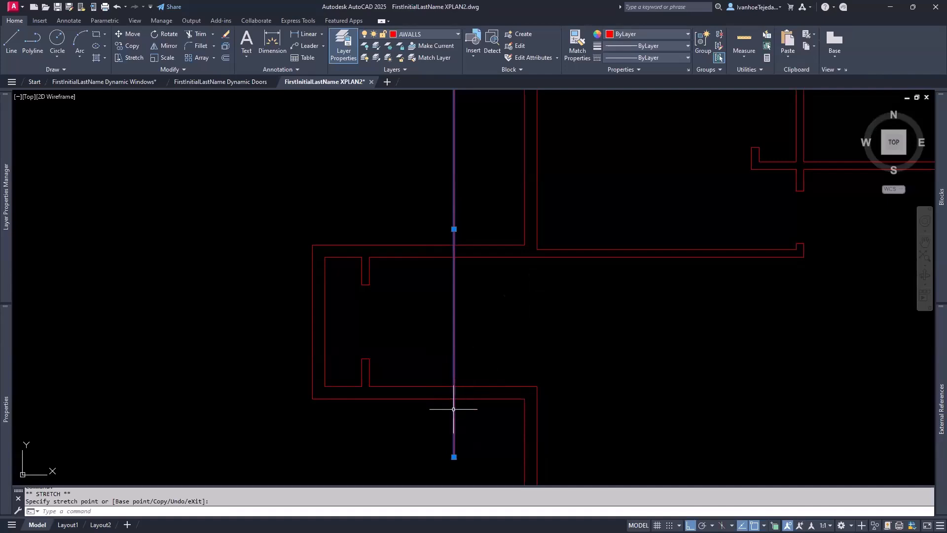
click(454, 456)
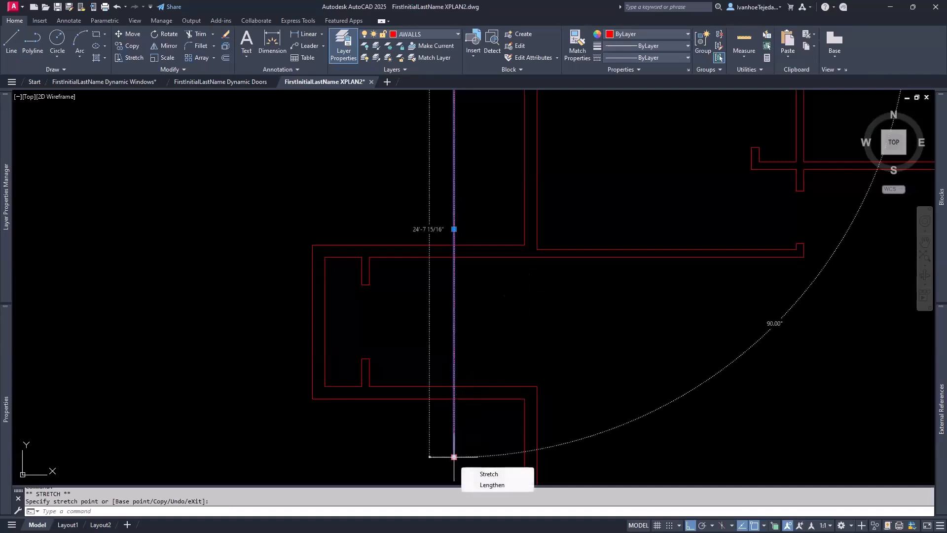
click(453, 398)
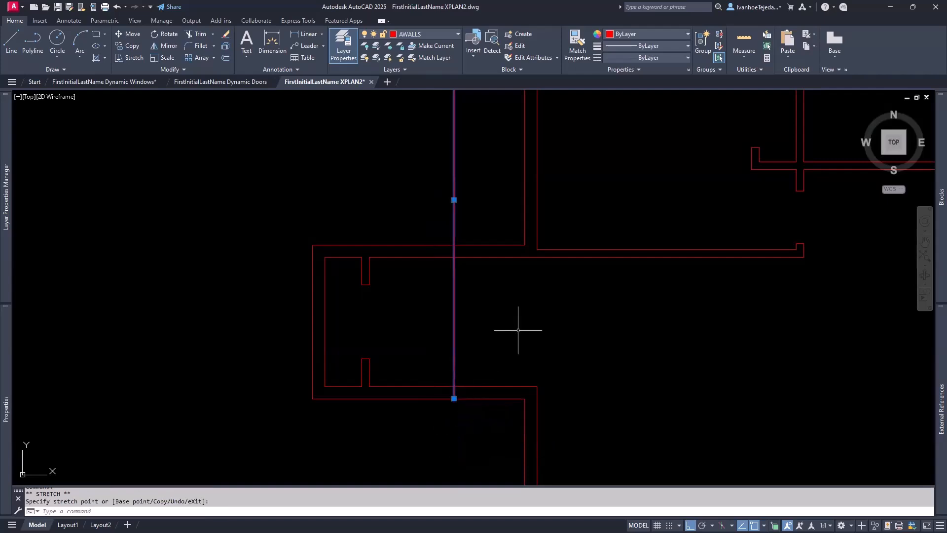
key(Escape)
key(Escape)
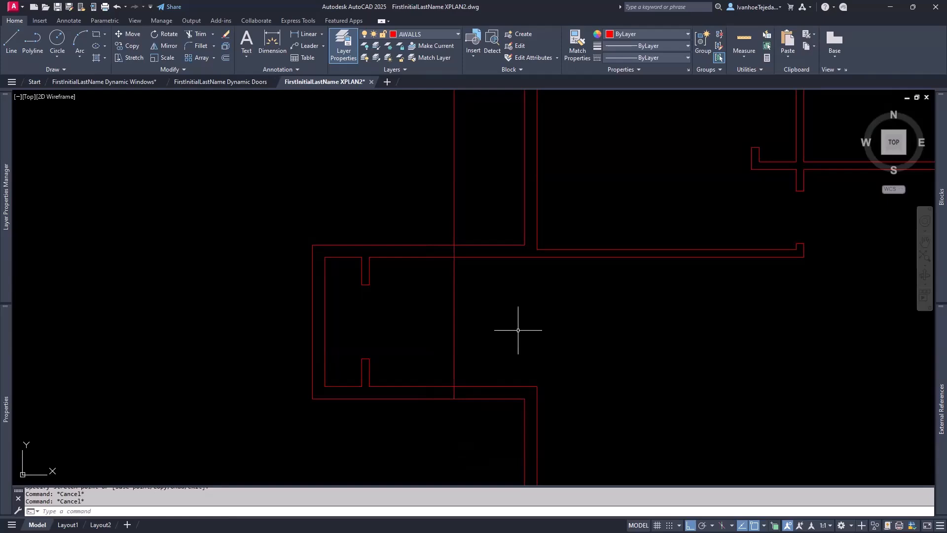
Step: Offset the doors' centerline 3'-2" to both the east and west as opening edges, and delete the centerline
text(o)
key(Return)
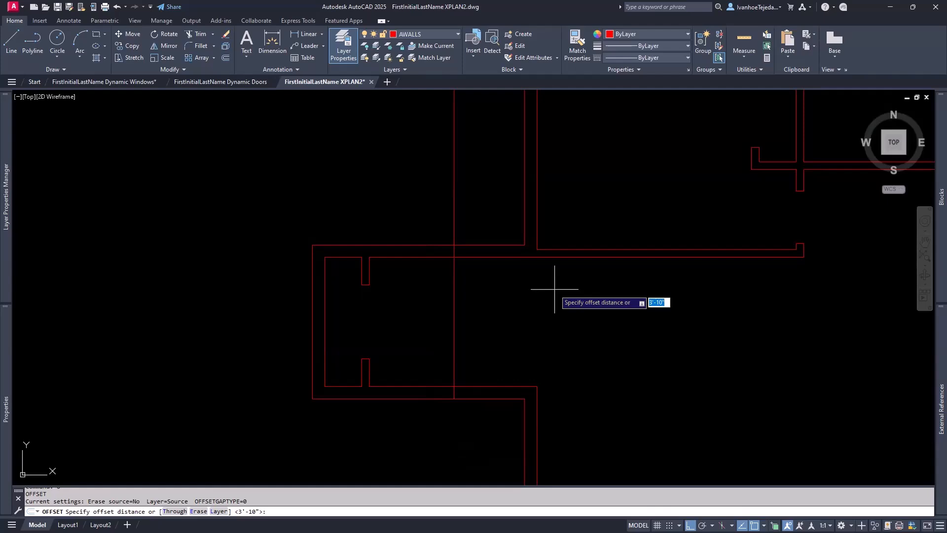
text(3'2)
key(Return)
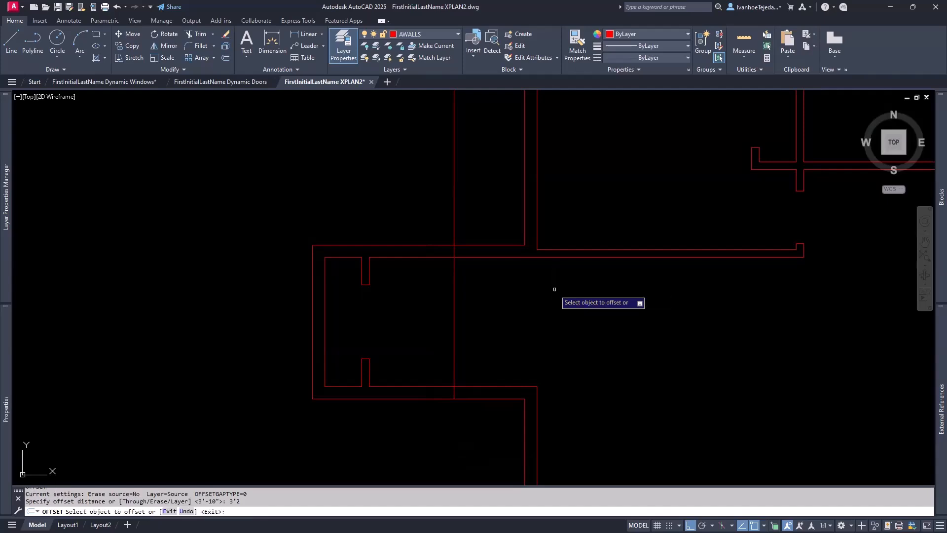
click(453, 284)
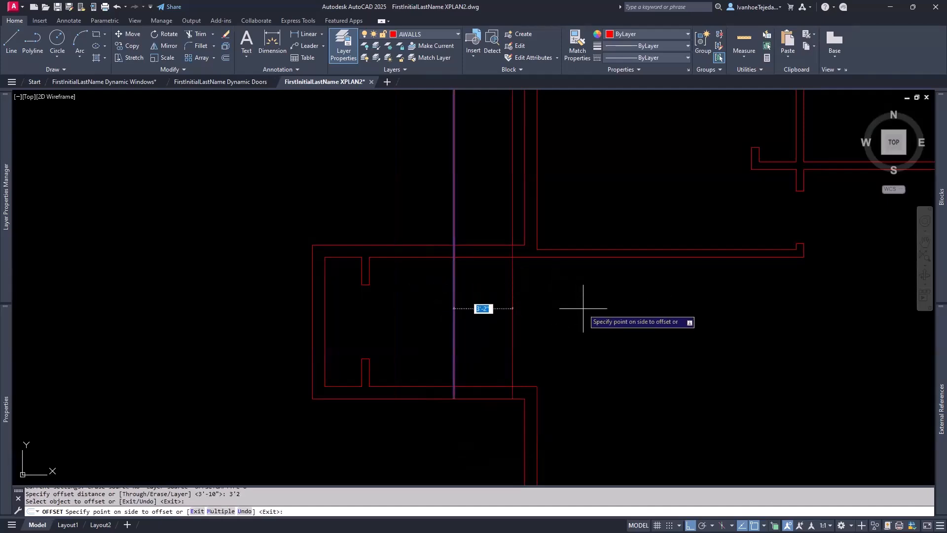
click(583, 308)
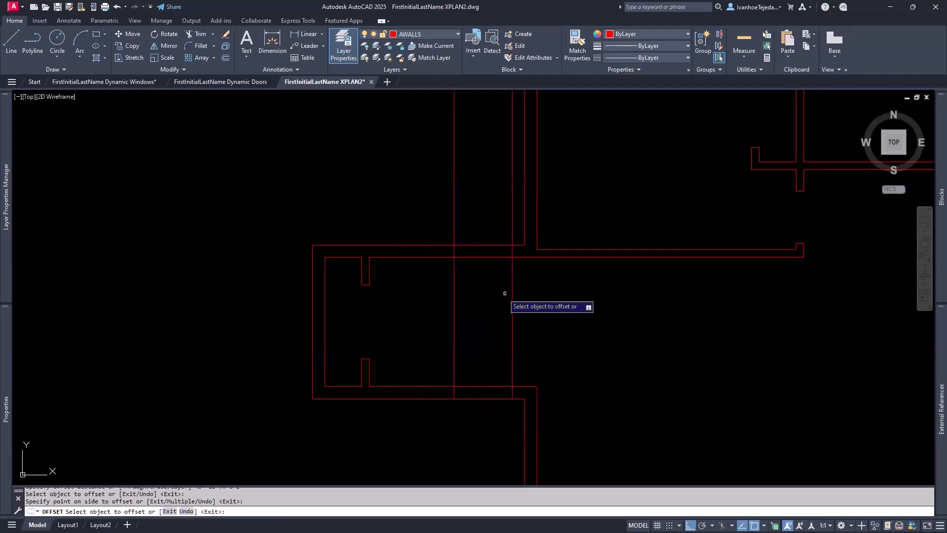
click(454, 277)
click(380, 294)
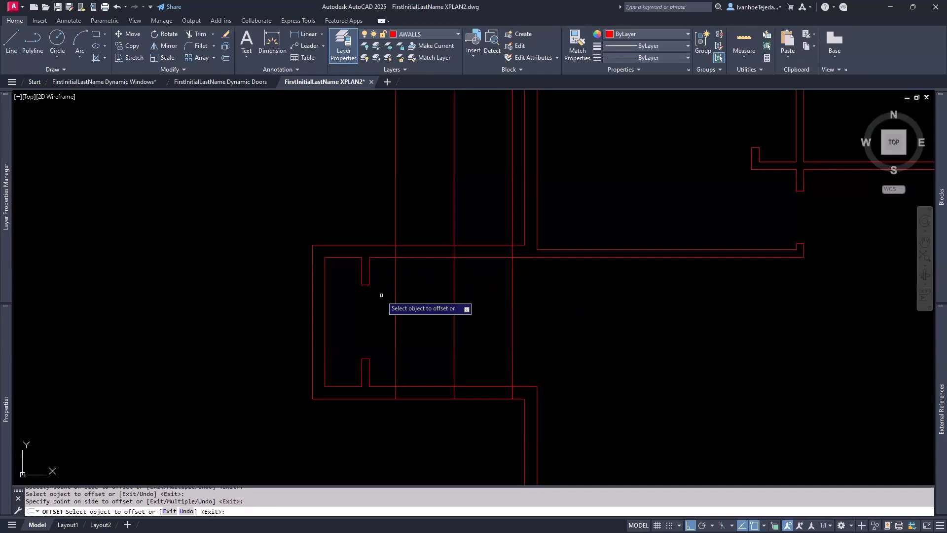
key(Return)
click(455, 205)
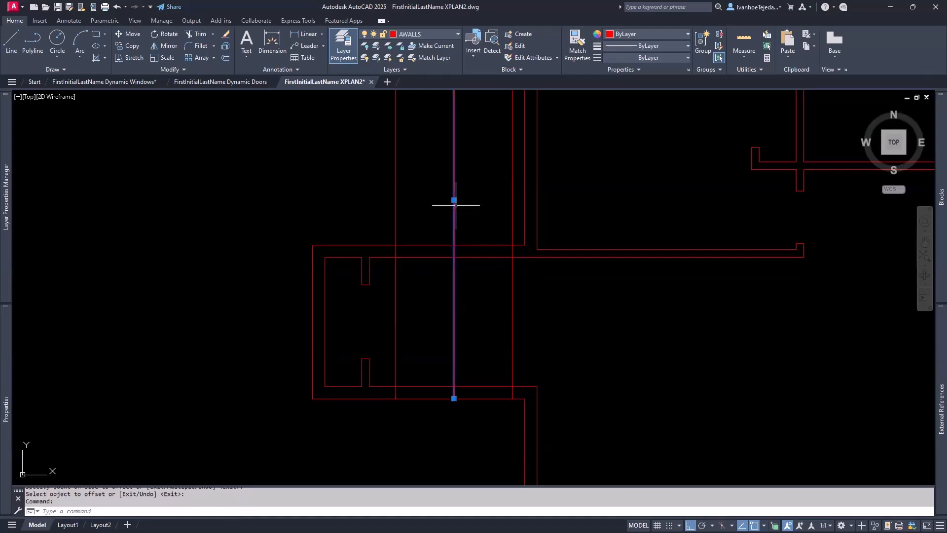
key(Delete)
Step: Trim the wall and opening lines to cut capped double-door openings in the entry's north and south exterior walls
mouse_move(453, 265)
middle_down()
mouse_move(495, 298)
mouse_move(442, 266)
middle_up()
scroll(509, 315, up, 2)
text(tr)
key(Return)
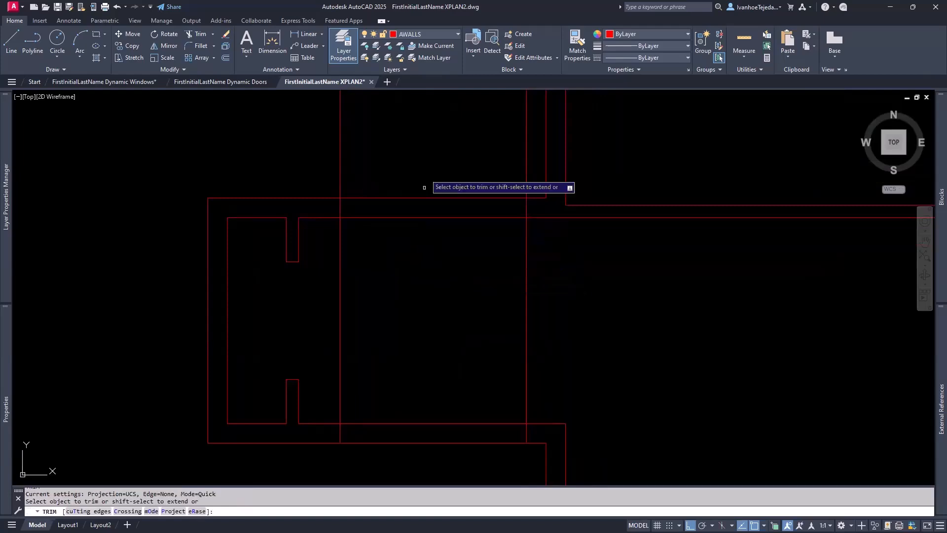
click(406, 136)
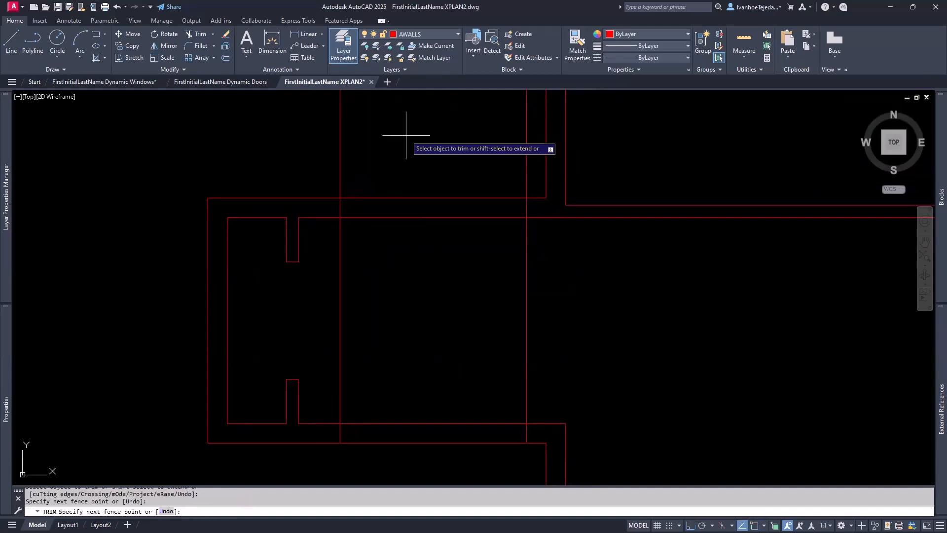
mouse_move(406, 135)
mouse_down()
mouse_move(395, 236)
mouse_move(327, 324)
mouse_move(345, 370)
mouse_move(380, 393)
mouse_move(397, 451)
mouse_move(454, 429)
mouse_move(513, 362)
mouse_move(556, 331)
mouse_move(496, 221)
mouse_move(511, 168)
mouse_move(531, 158)
mouse_move(524, 143)
mouse_move(465, 121)
mouse_move(321, 118)
mouse_up()
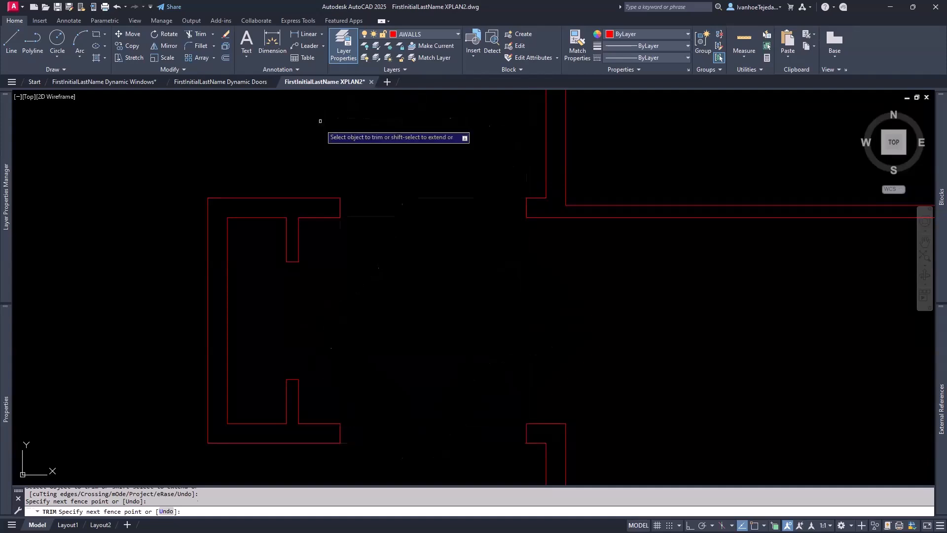
key(Return)
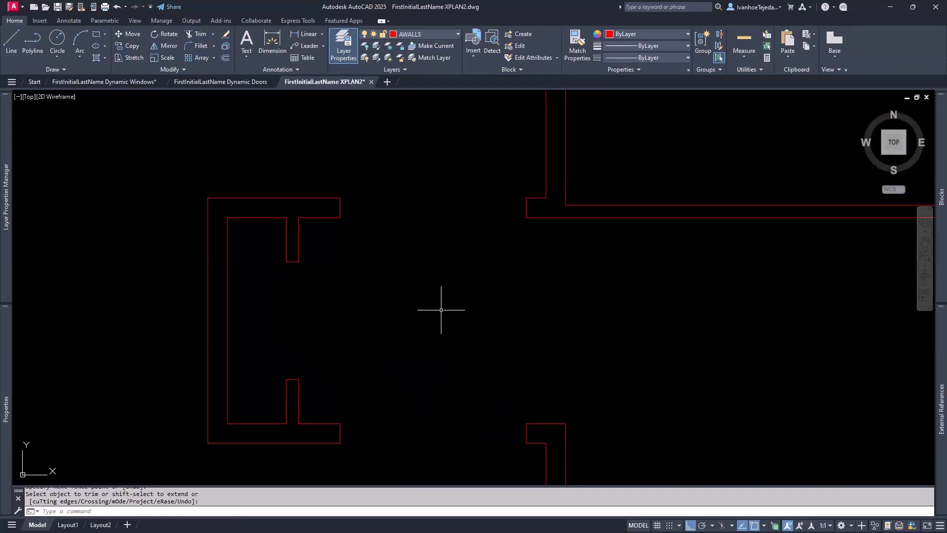
Step: Examine XPLAN Sp25.pdf for the bathroom window's width and the dimensions locating its center along the north wall
scroll(459, 276, down, 2)
middle_drag(543, 296, 464, 329)
scroll(462, 328, down, 3)
scroll(577, 319, up, 1)
middle_drag(577, 319, 449, 298)
key(alt+Tab)
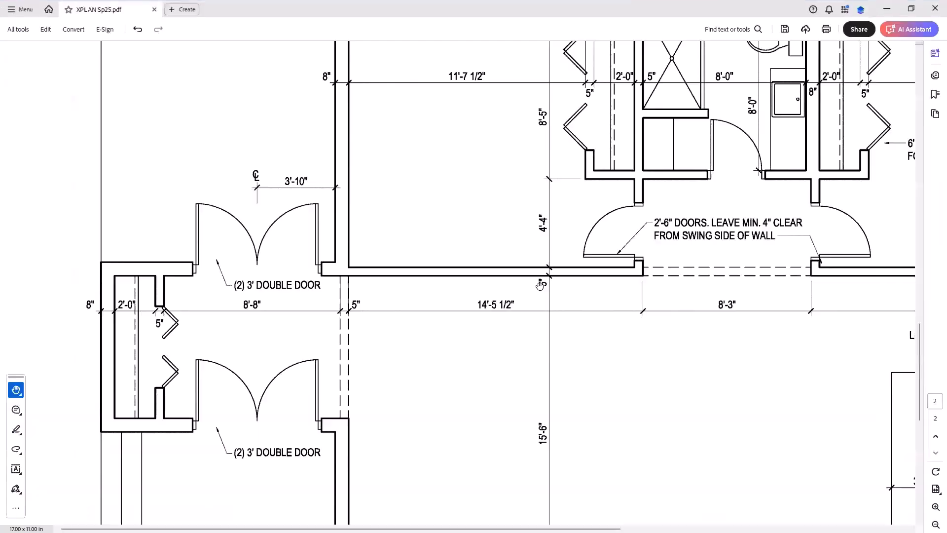
drag(583, 274, 401, 397)
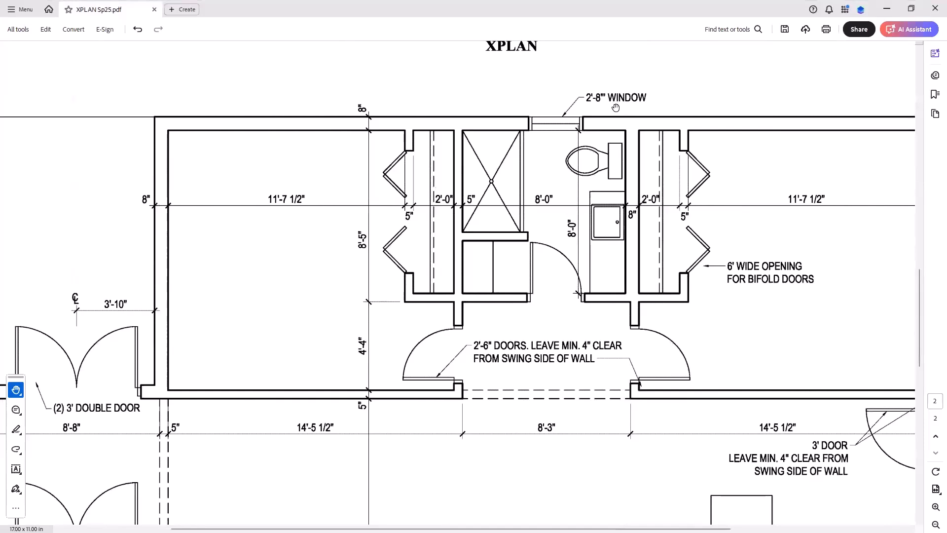
drag(609, 274, 569, 245)
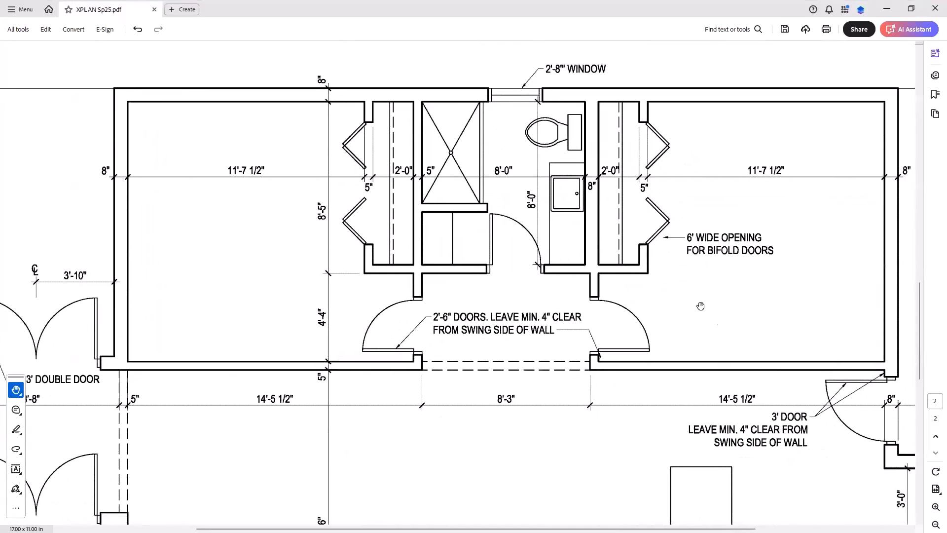
click(933, 438)
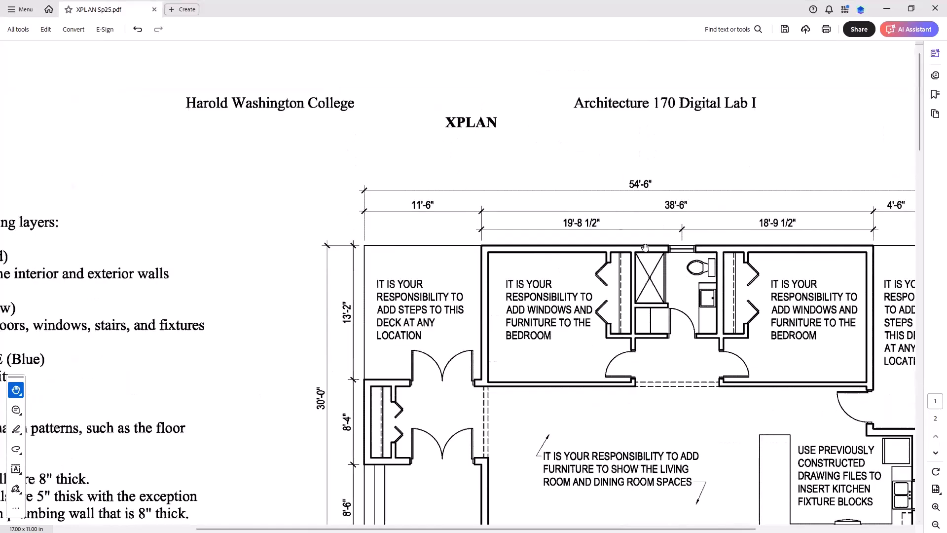
drag(685, 310, 496, 262)
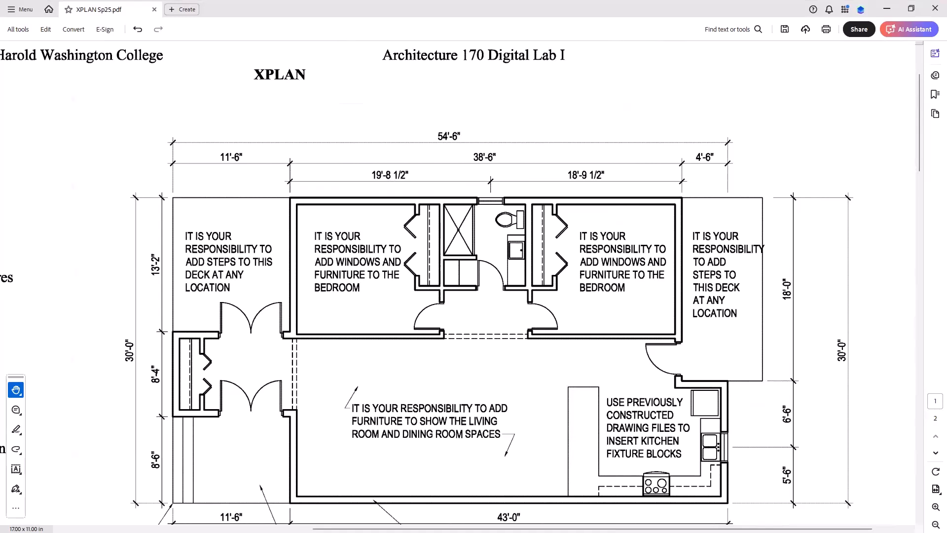
Step: Back in AutoCAD, offset the west bedroom's outer west wall line 19'-8 1/2" east to mark the bathroom window's centerline
key(alt+Tab)
middle_drag(426, 232, 388, 295)
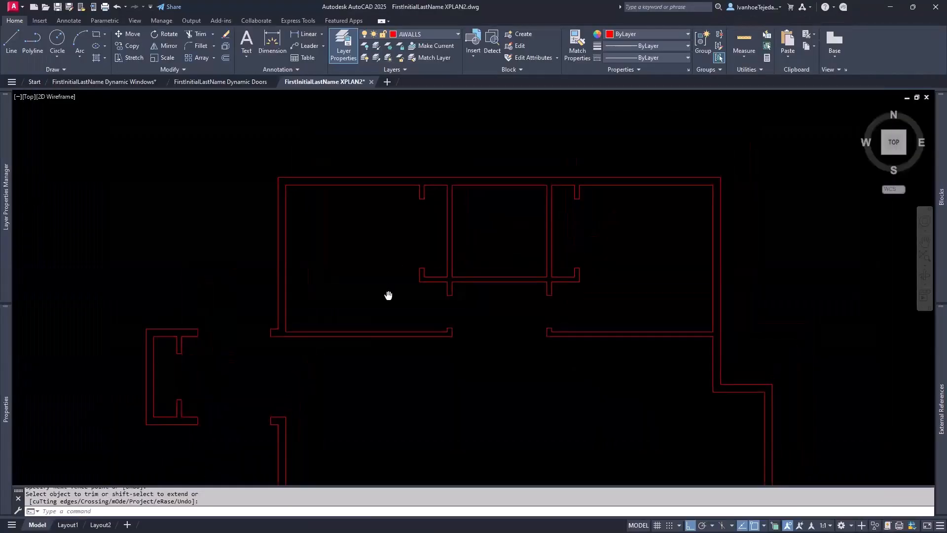
key(Return)
click(279, 212)
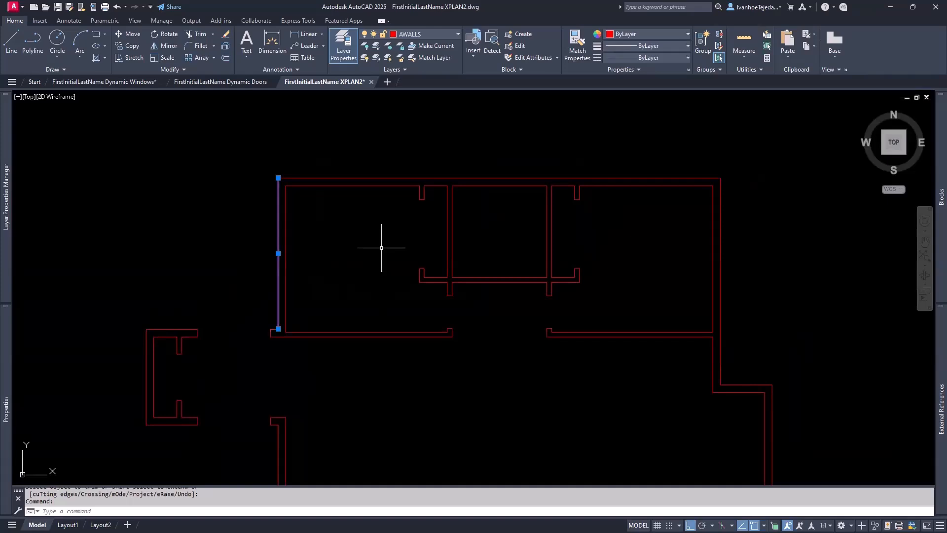
text(o)
key(Return)
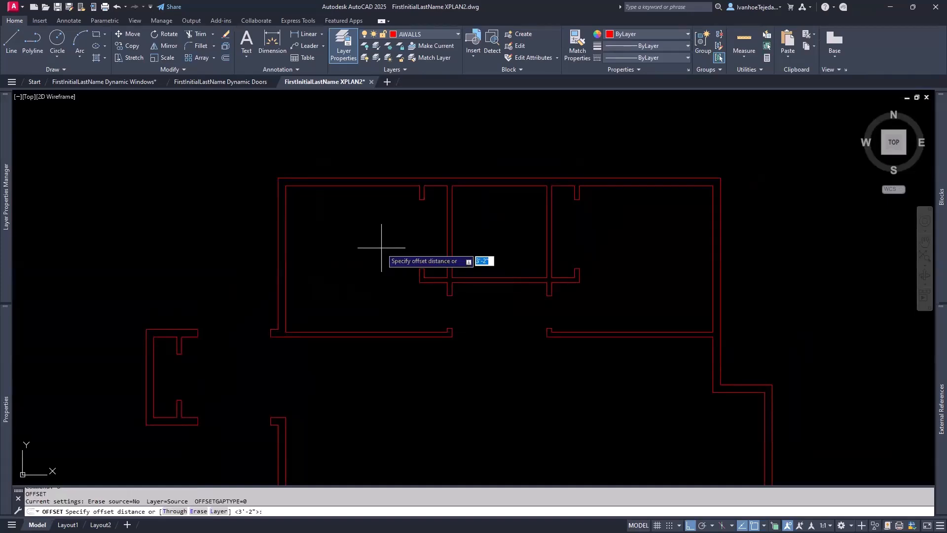
text(19'8-1/2)
key(Return)
click(279, 247)
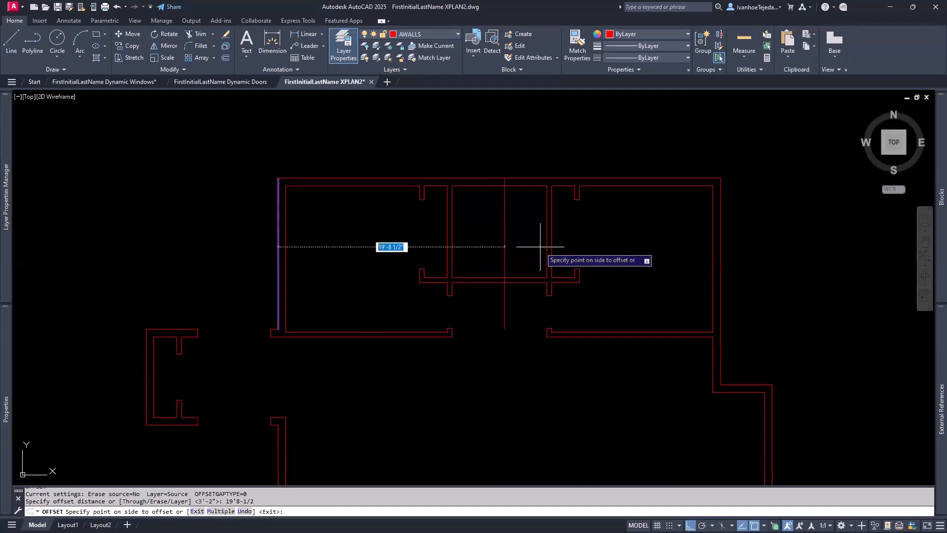
click(605, 244)
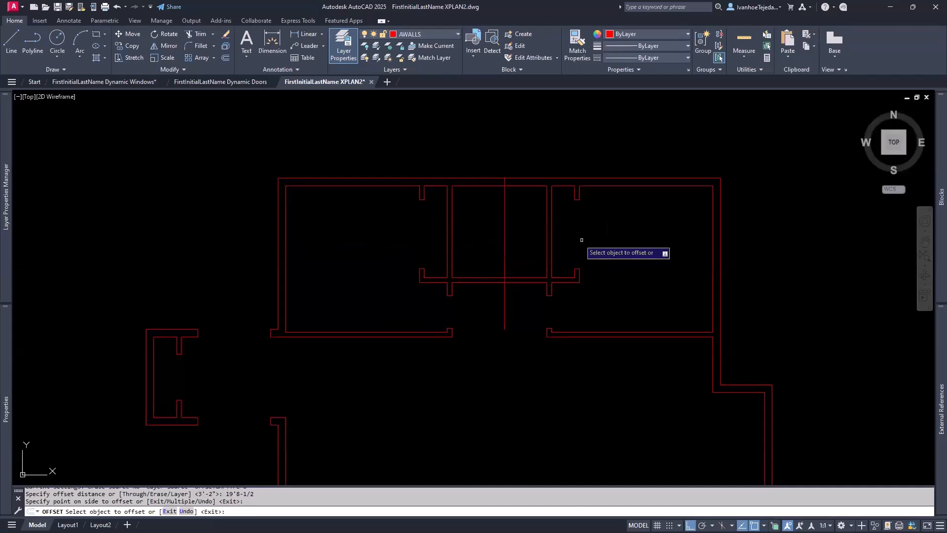
Step: Switch to XPLAN Sp25.pdf and check the bathroom window's width on the second page
key(Return)
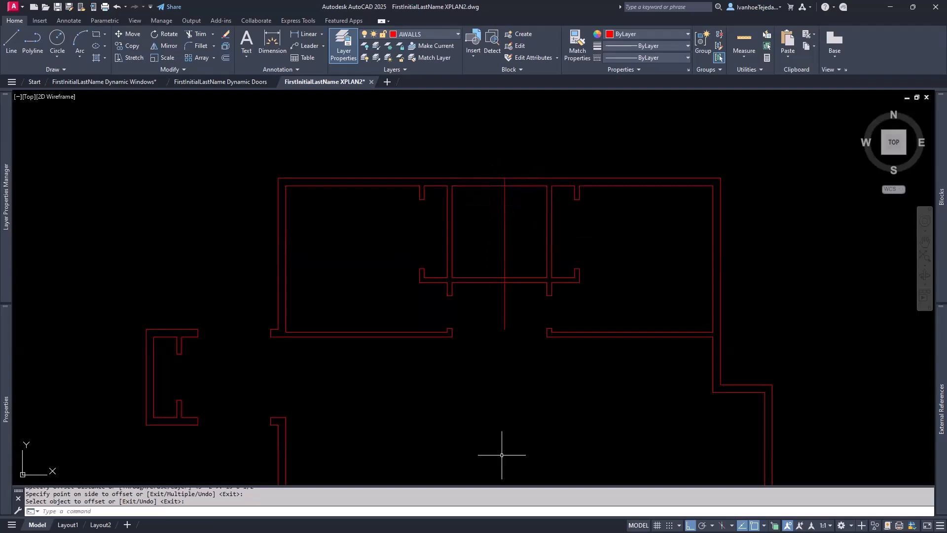
key(alt+Tab)
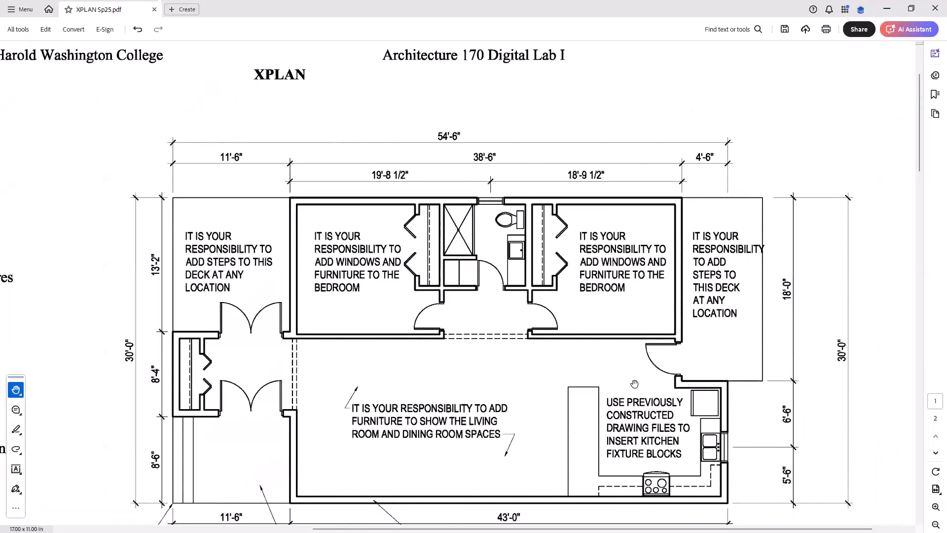
click(935, 453)
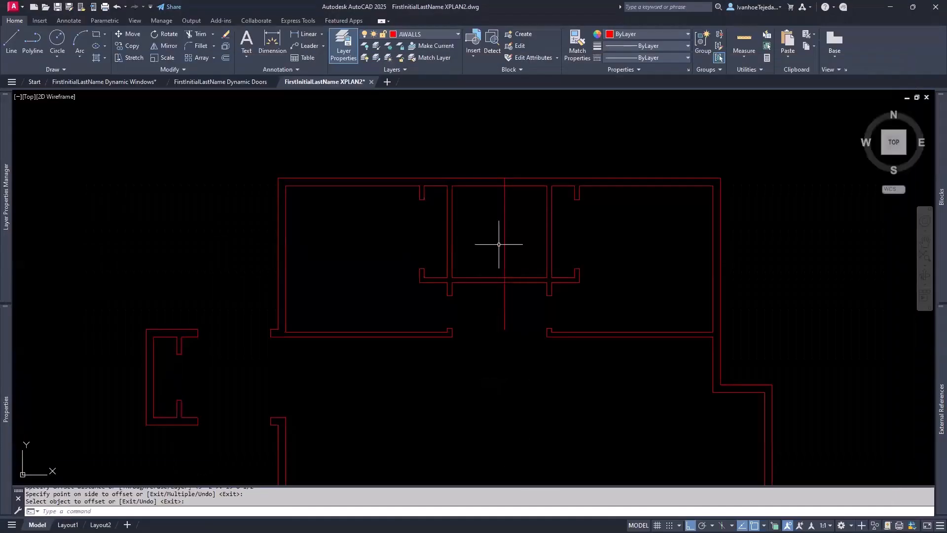
Step: In AutoCAD, offset the bathroom window's centerline 1'-4" to both the east and west as opening edges, and delete the centerline
middle_drag(499, 247, 520, 366)
scroll(522, 281, up, 2)
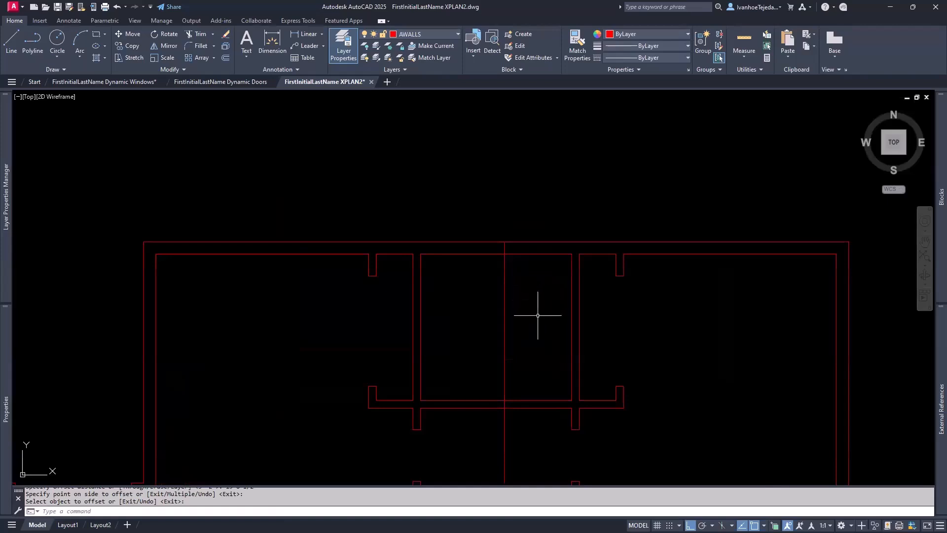
text(o)
key(Return)
text(1'4)
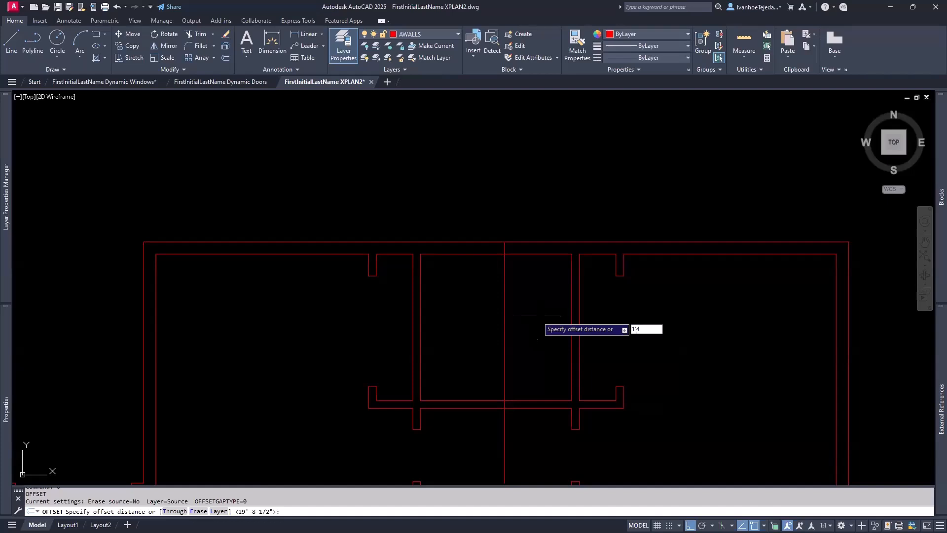
key(Return)
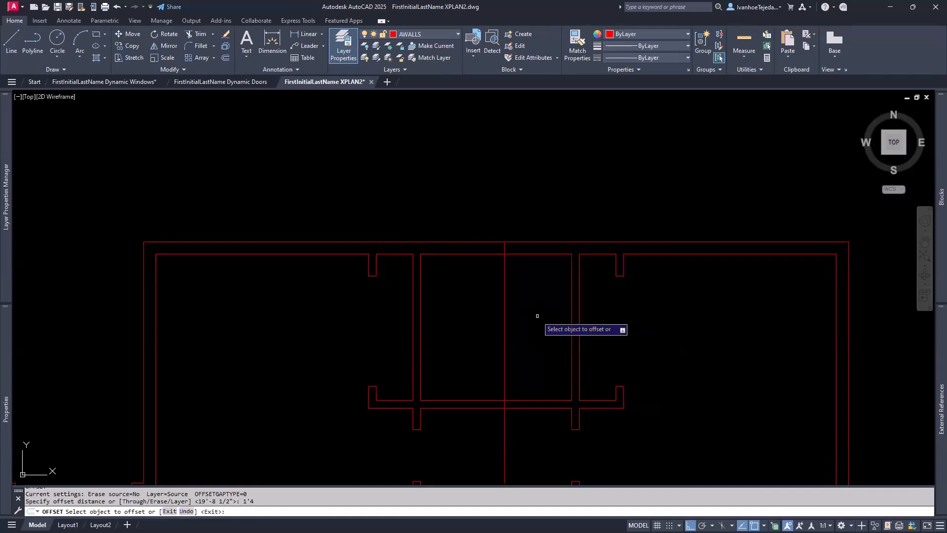
click(504, 279)
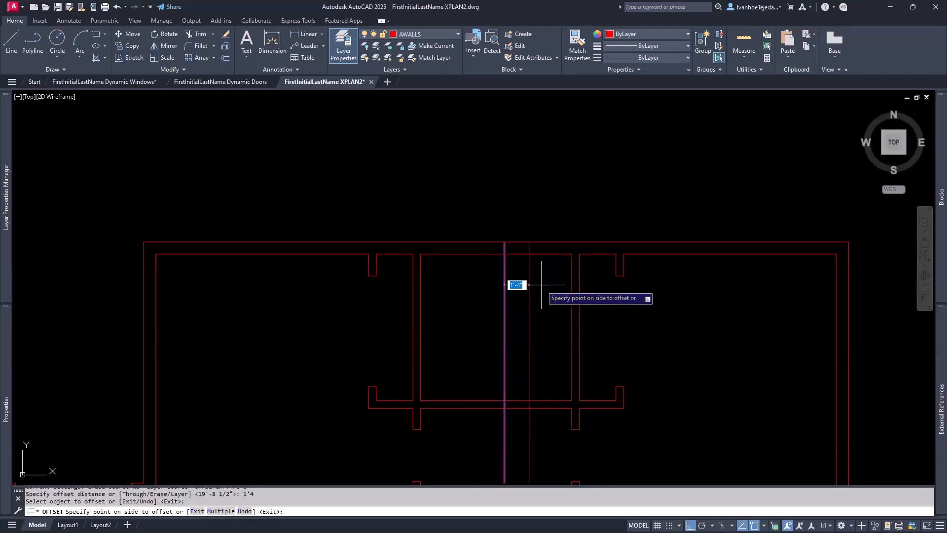
click(542, 283)
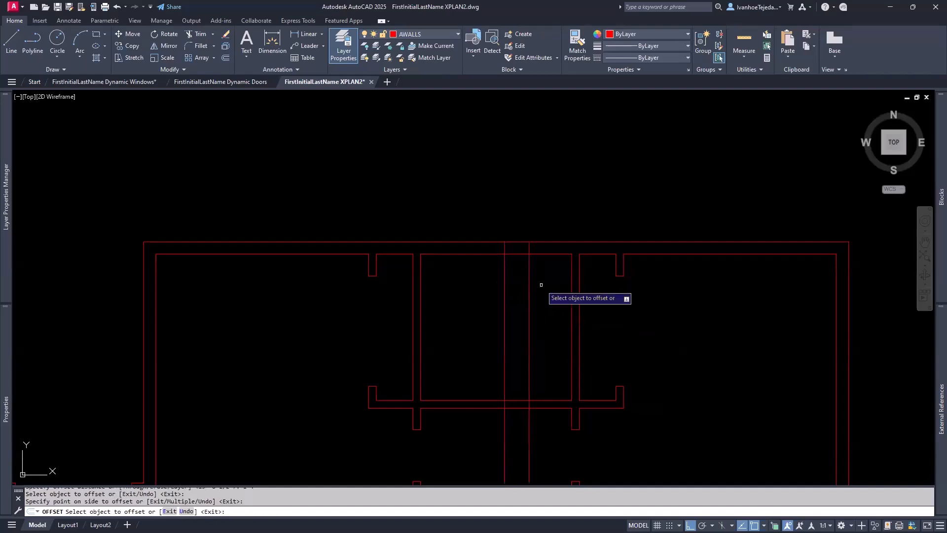
click(504, 291)
click(458, 302)
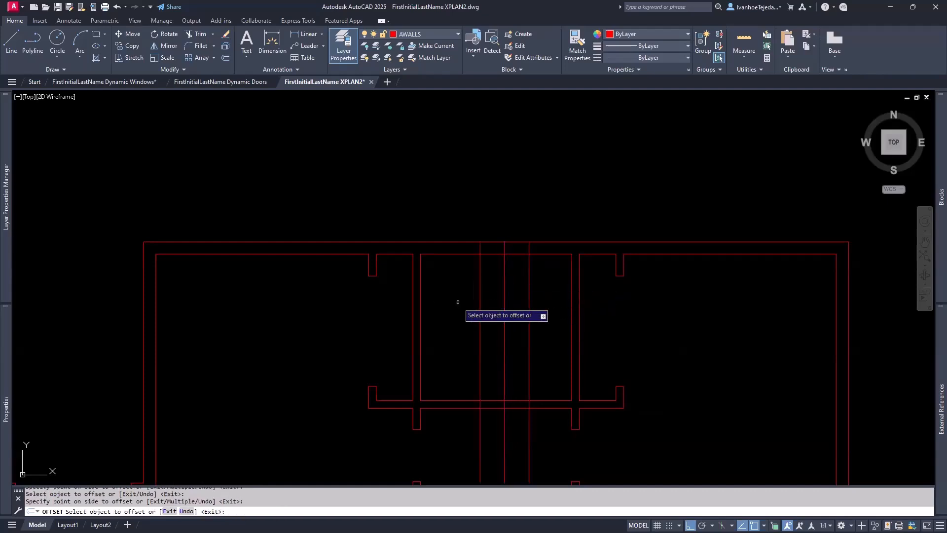
key(Return)
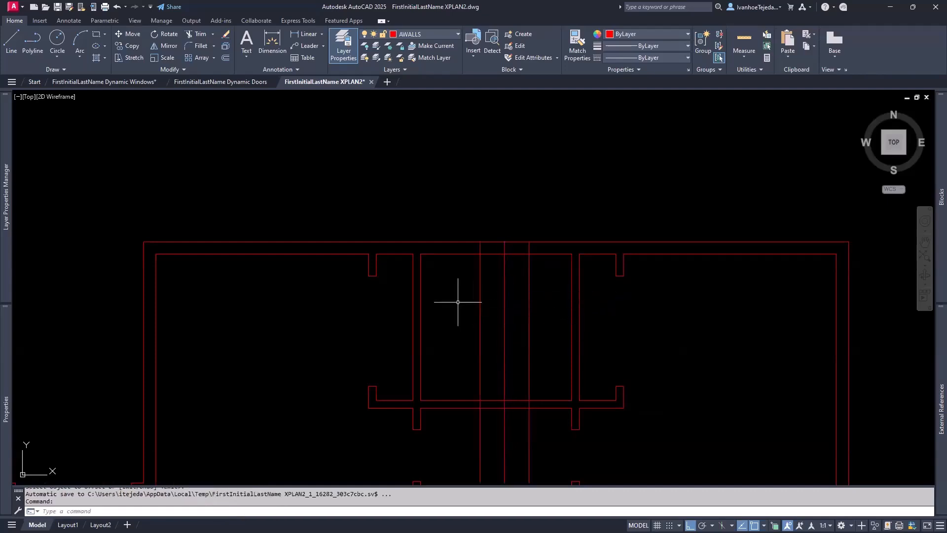
click(505, 281)
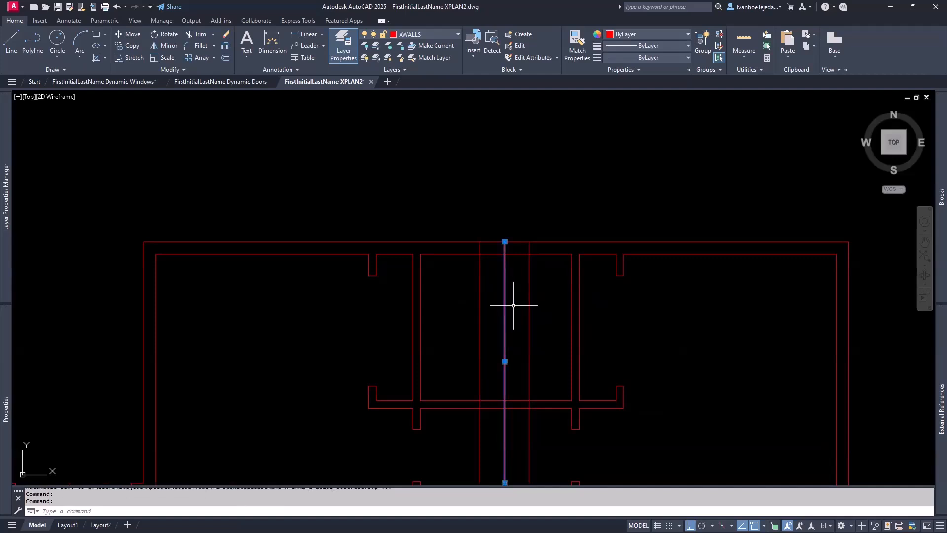
key(Delete)
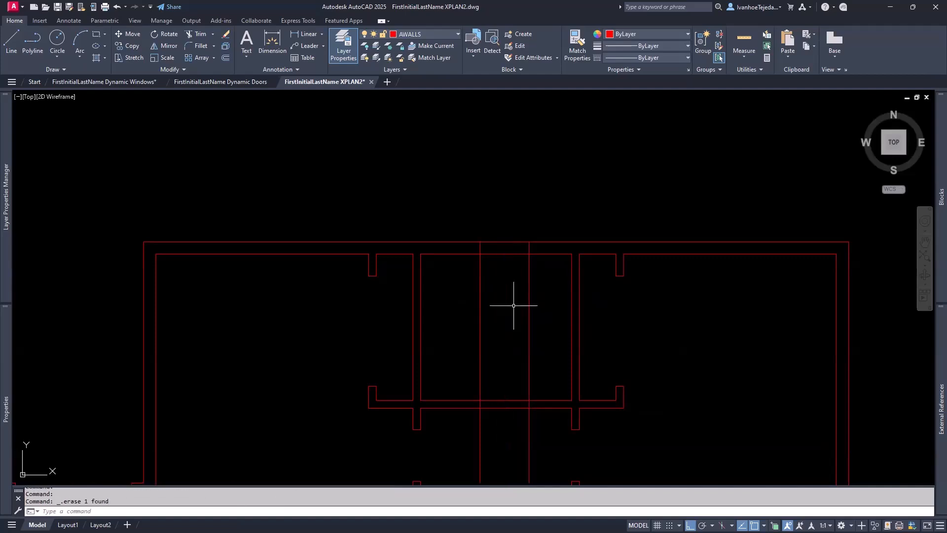
Step: Trim the north wall and edge lines into a capped bathroom window opening, and delete the two leftover edge segments south of the bathroom
text(tr)
key(Return)
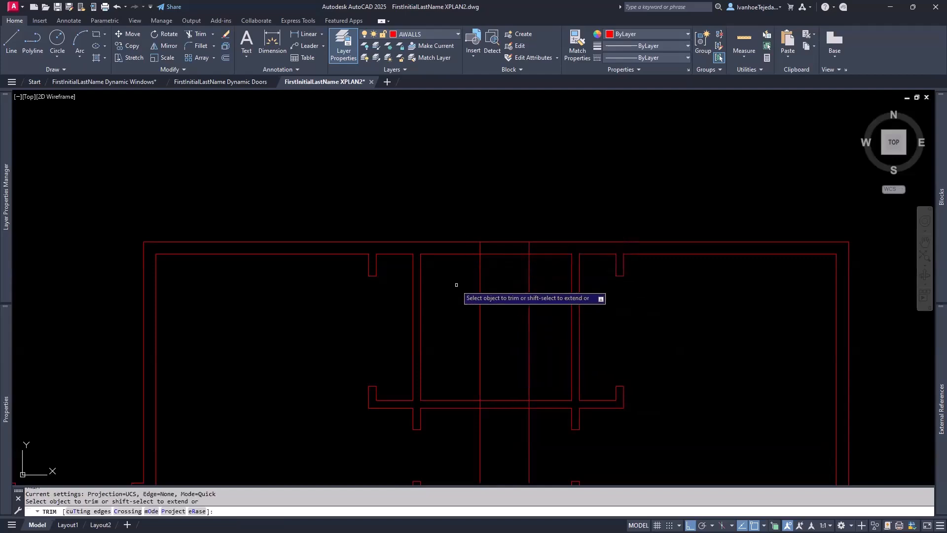
mouse_move(456, 284)
mouse_down()
mouse_move(486, 271)
mouse_move(492, 245)
mouse_move(508, 245)
mouse_move(519, 275)
mouse_move(540, 290)
mouse_up()
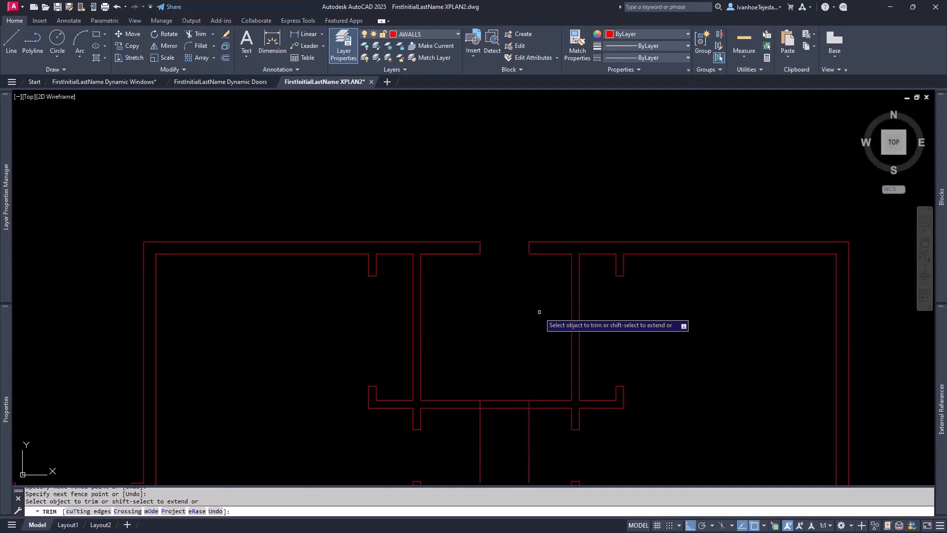
key(Return)
middle_drag(538, 345, 524, 275)
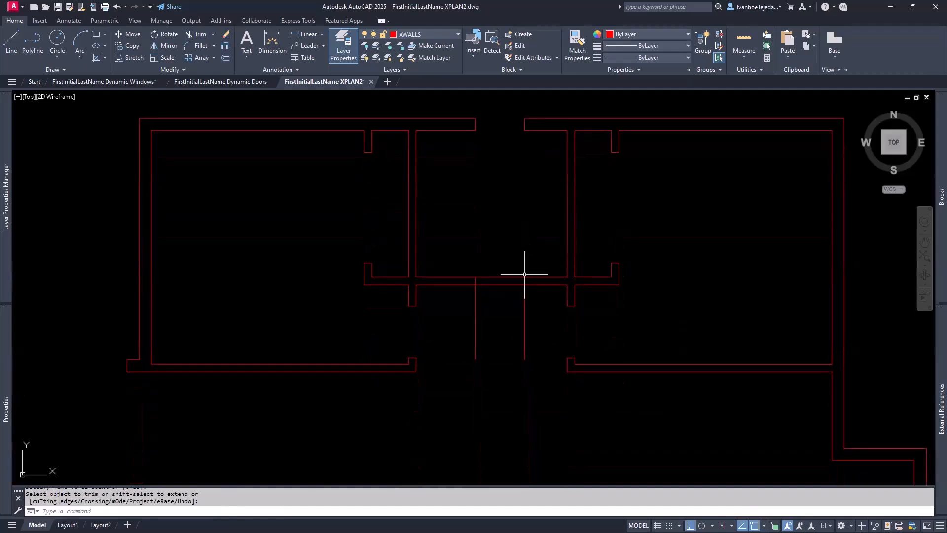
click(525, 321)
click(476, 309)
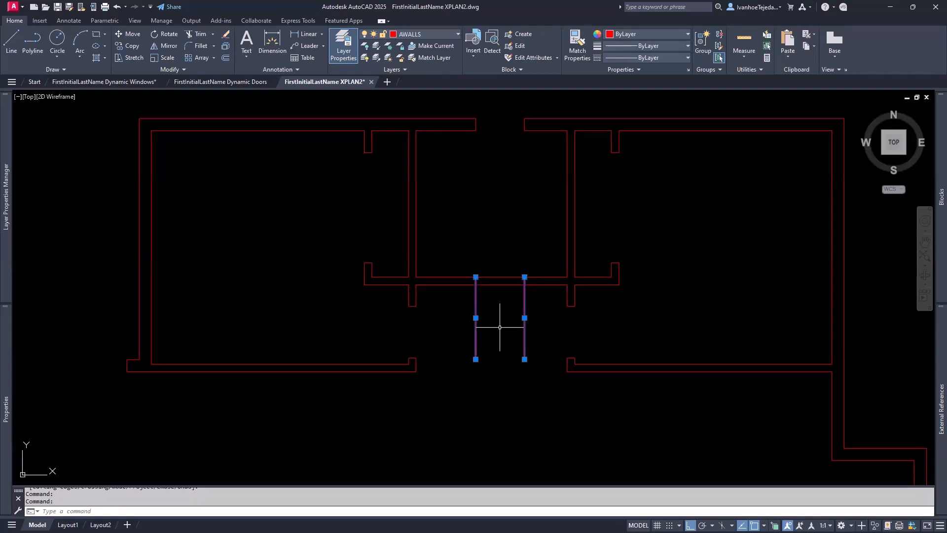
key(Delete)
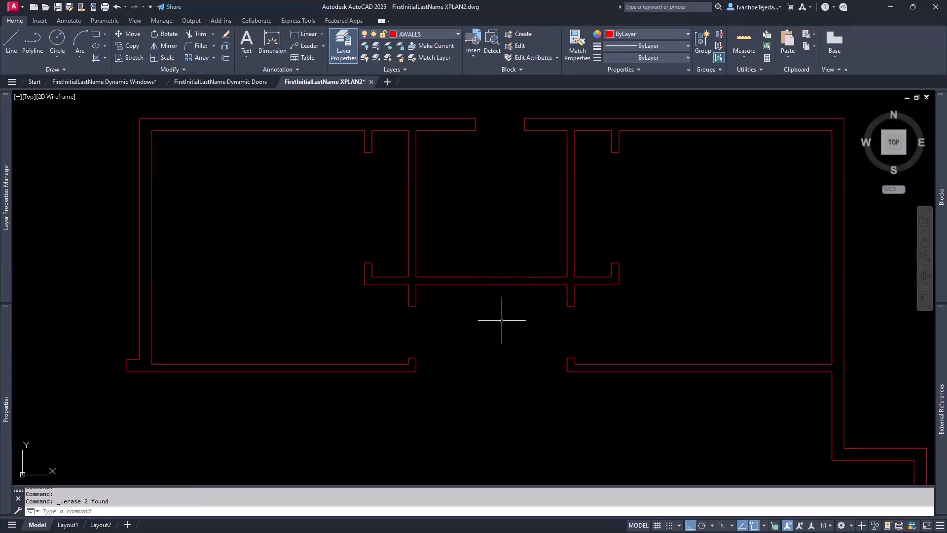
Step: Examine the first page of XPLAN Sp25.pdf for the dimensions locating the kitchen window's center along the east wall
middle_drag(514, 163, 487, 176)
scroll(475, 175, down, 2)
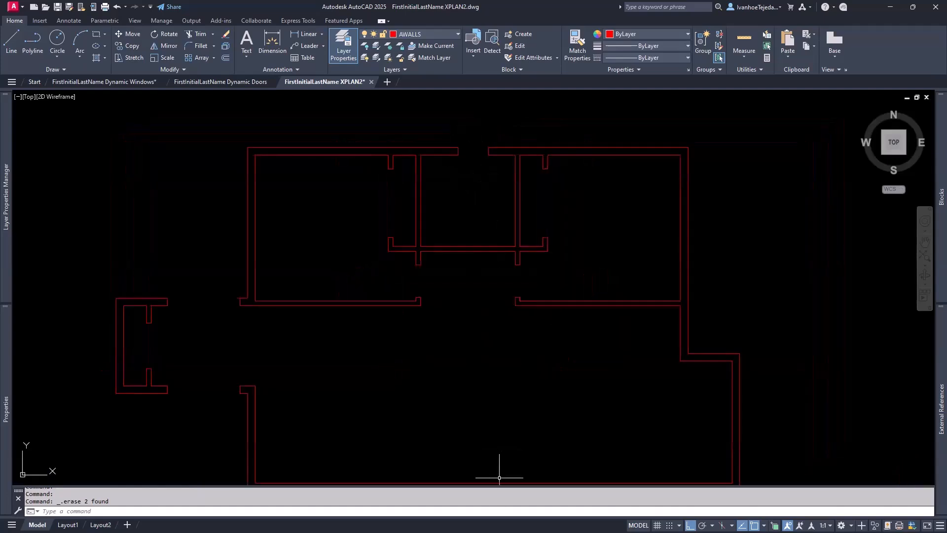
key(alt+Tab)
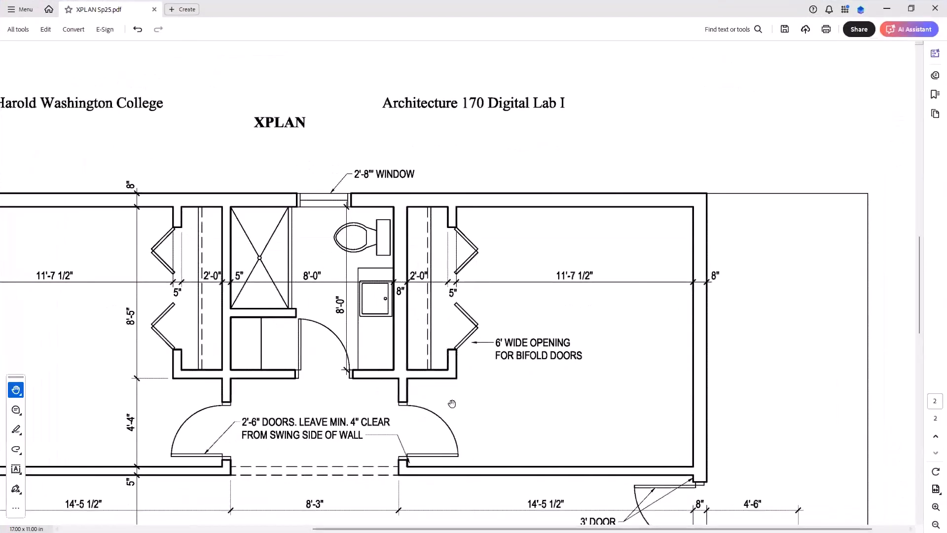
click(933, 439)
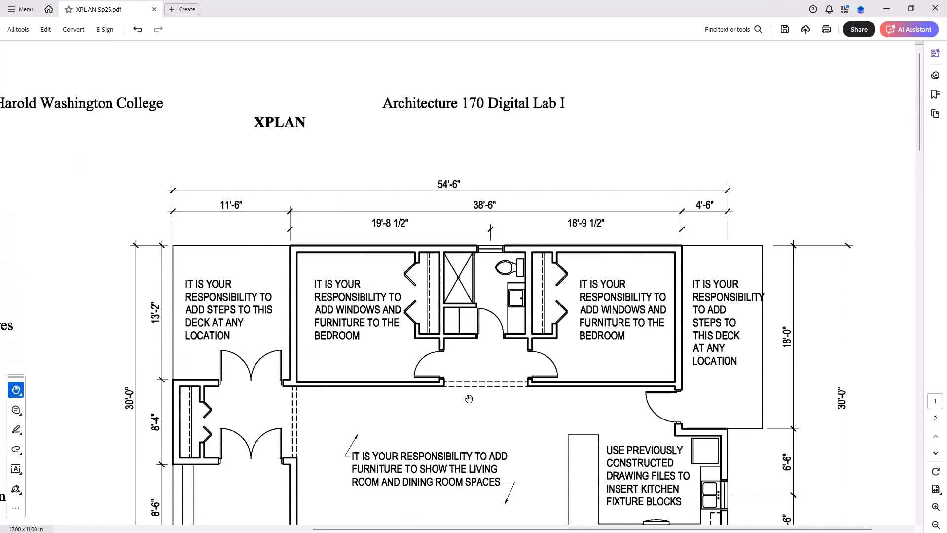
drag(464, 439, 505, 320)
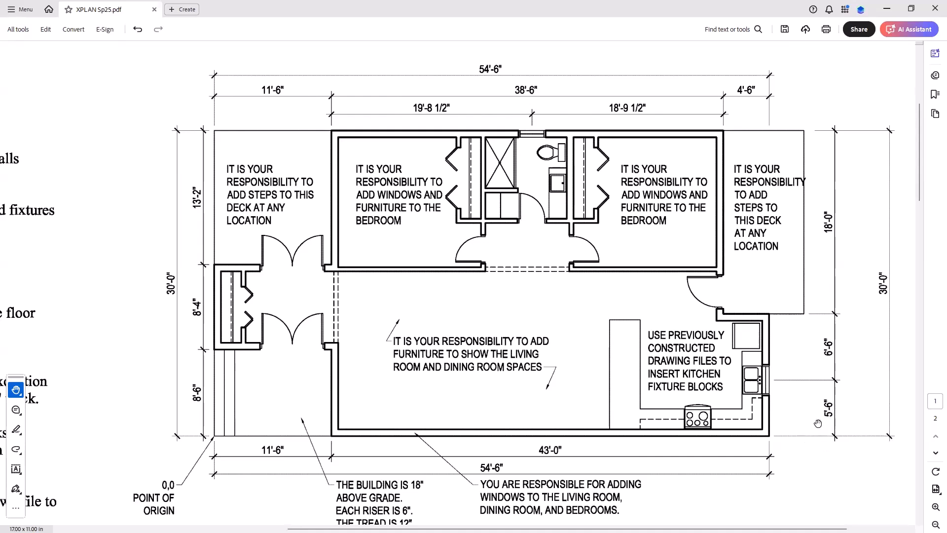
click(935, 506)
drag(614, 406, 180, 220)
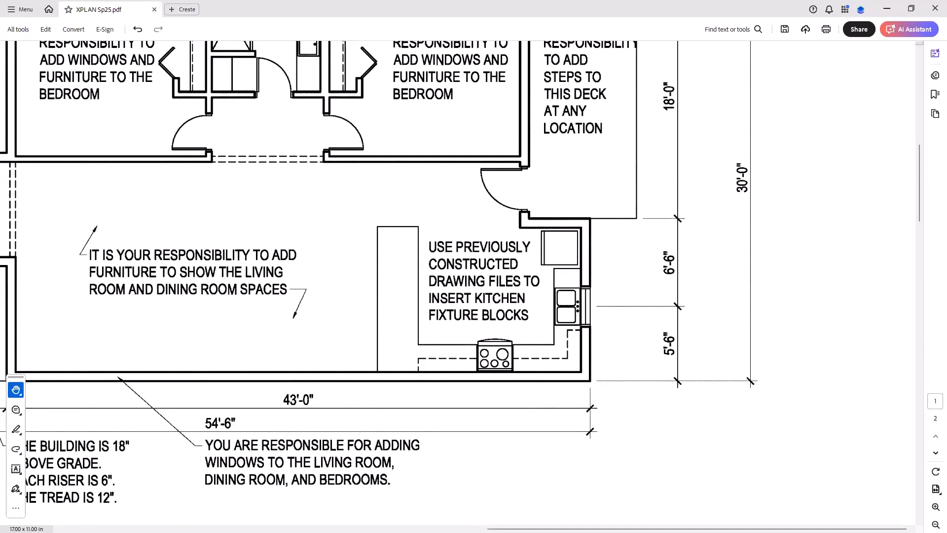
Step: In AutoCAD, draw an 8" line across the kitchen's east wall, 5'-6" north of the outer southeast corner, as the window's centerline
scroll(672, 406, up, 8)
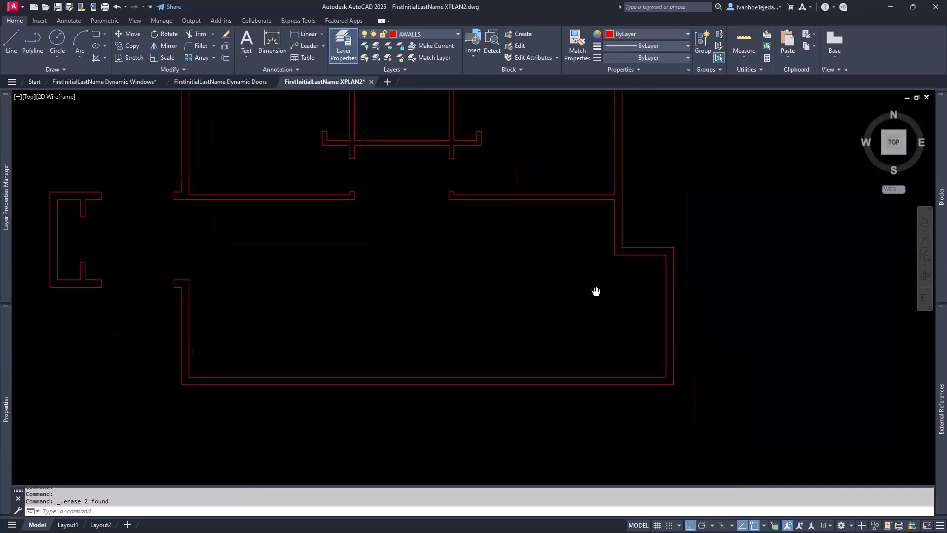
middle_drag(683, 304, 694, 395)
text(L)
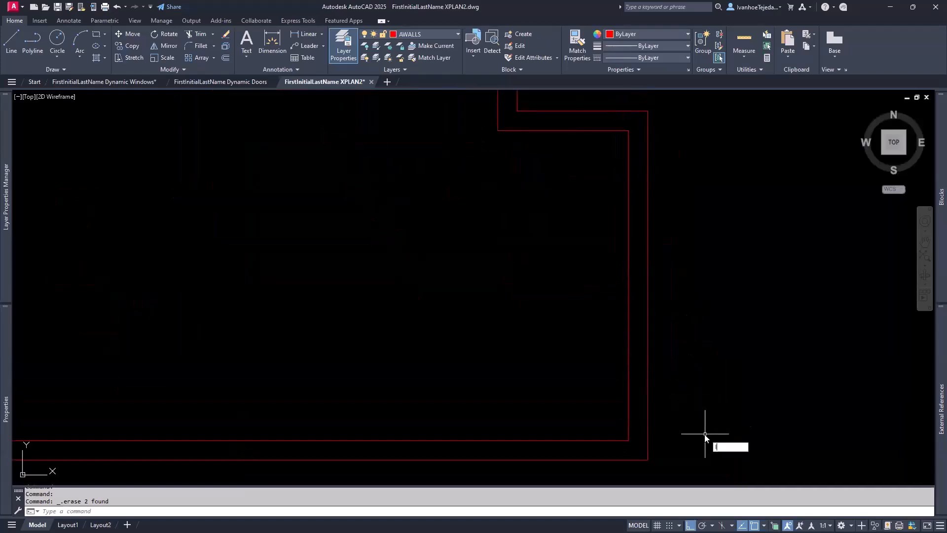
key(Return)
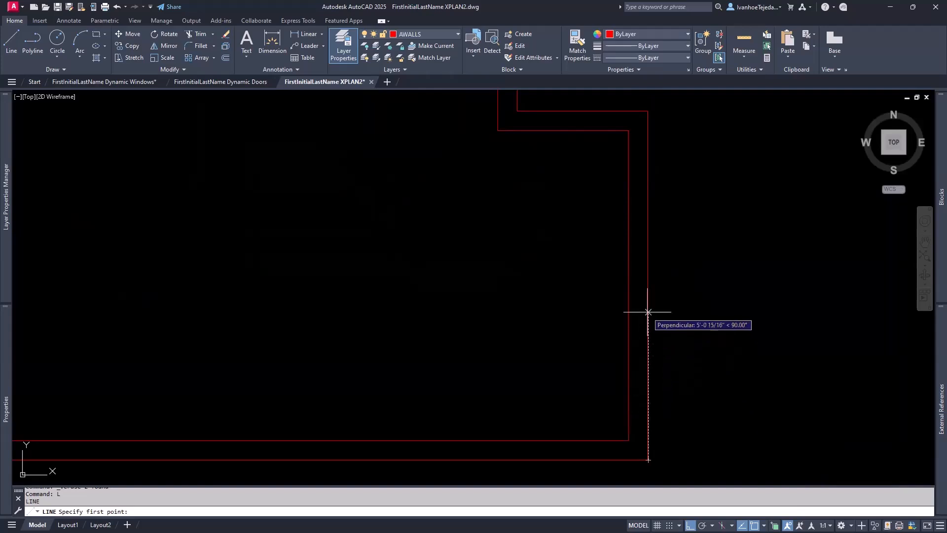
text(5'6)
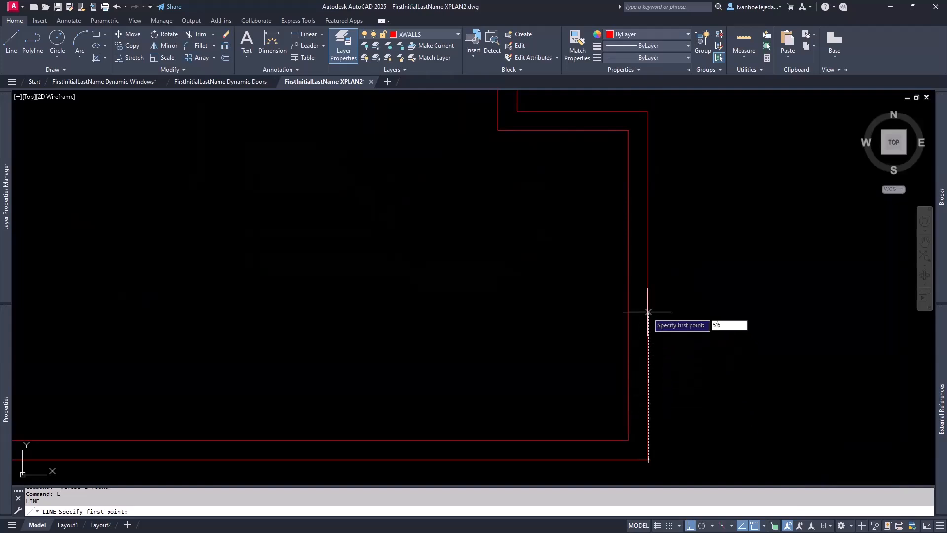
key(Return)
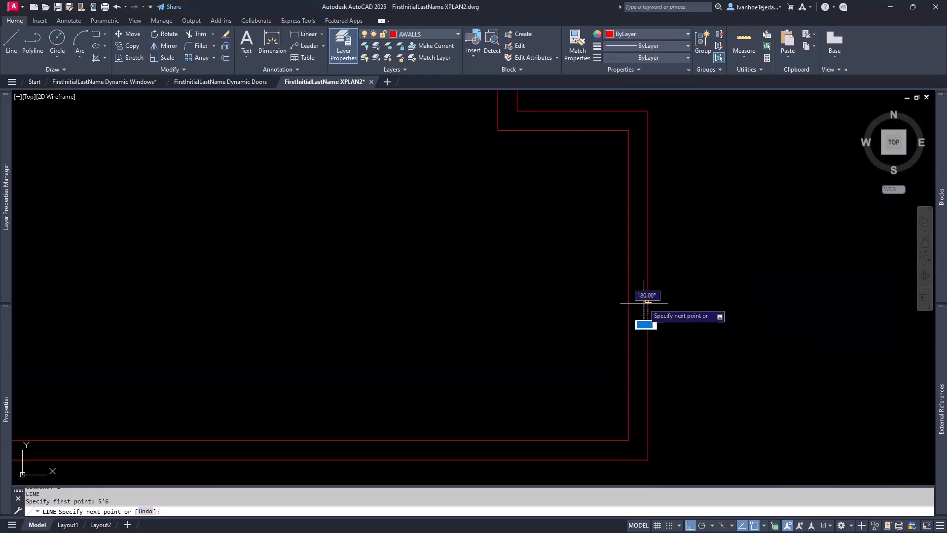
text(8)
key(Return)
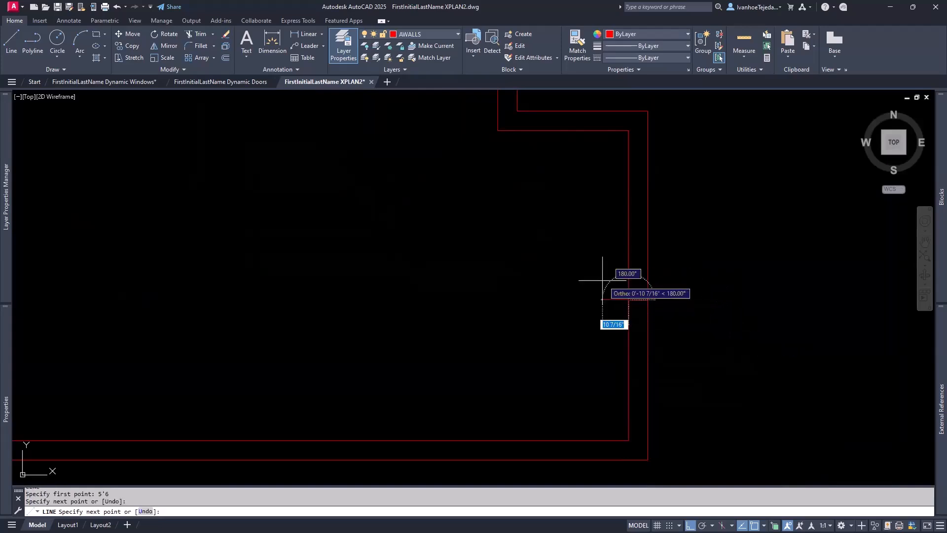
key(Return)
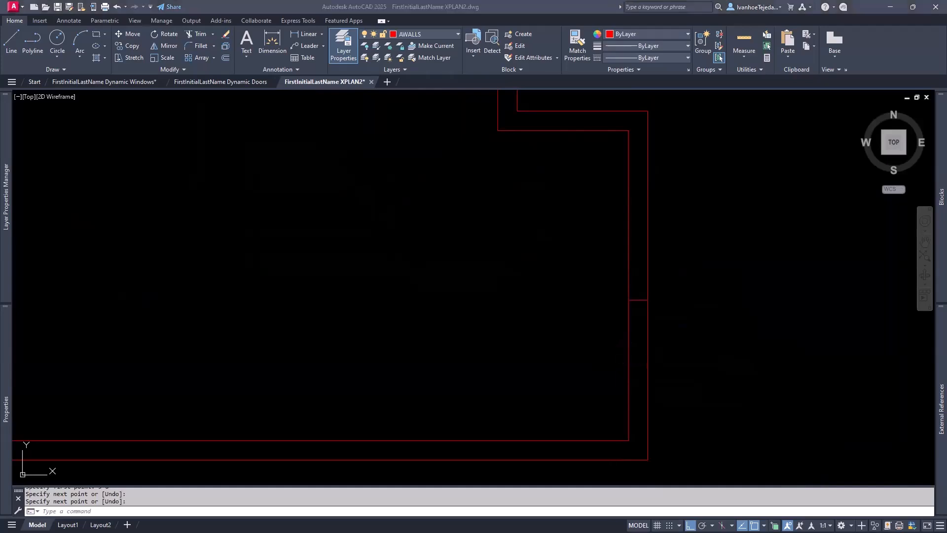
Step: Check the kitchen window's width on the second page of XPLAN Sp25.pdf
key(alt+Tab)
click(933, 455)
scroll(667, 197, down, 10)
scroll(683, 276, down, 3)
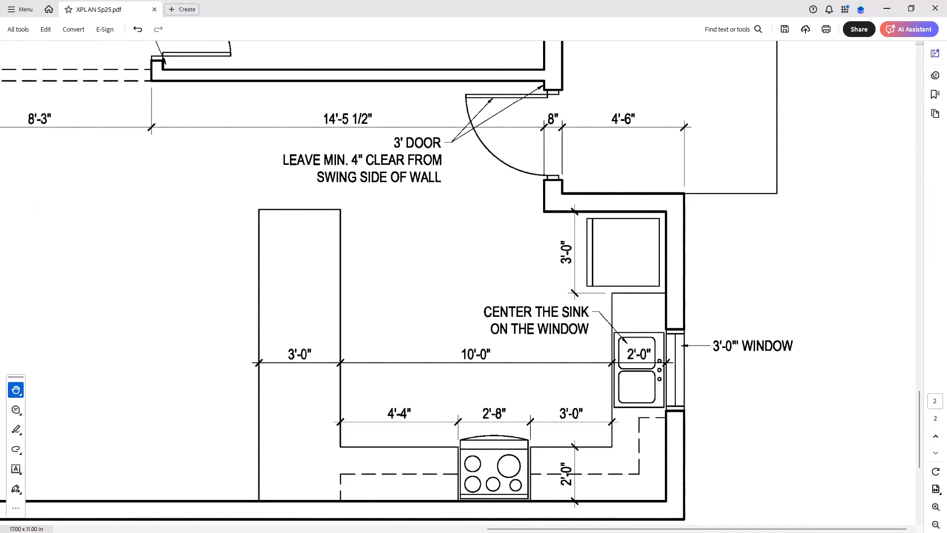
Step: In AutoCAD, offset the kitchen window's centerline 1'-6" to the north and to the south
key(alt+Tab)
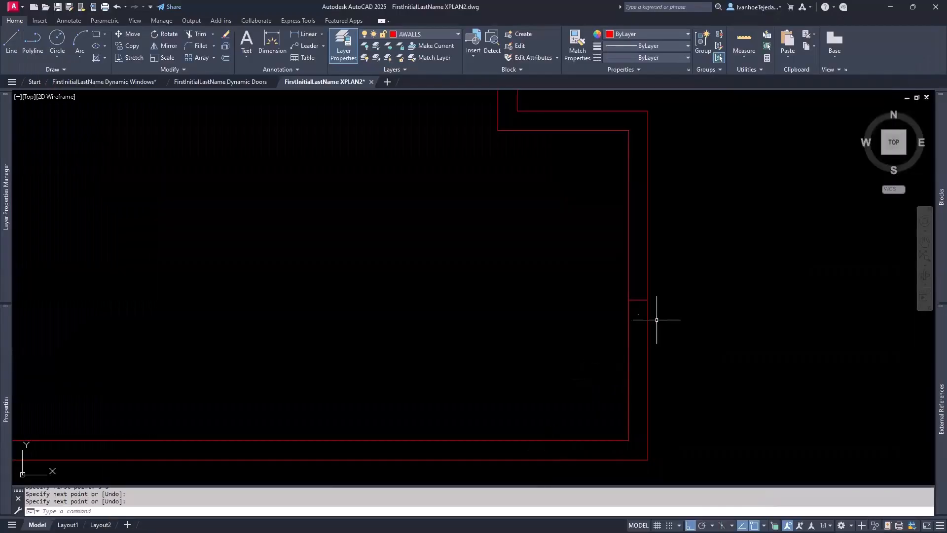
text(o)
key(Return)
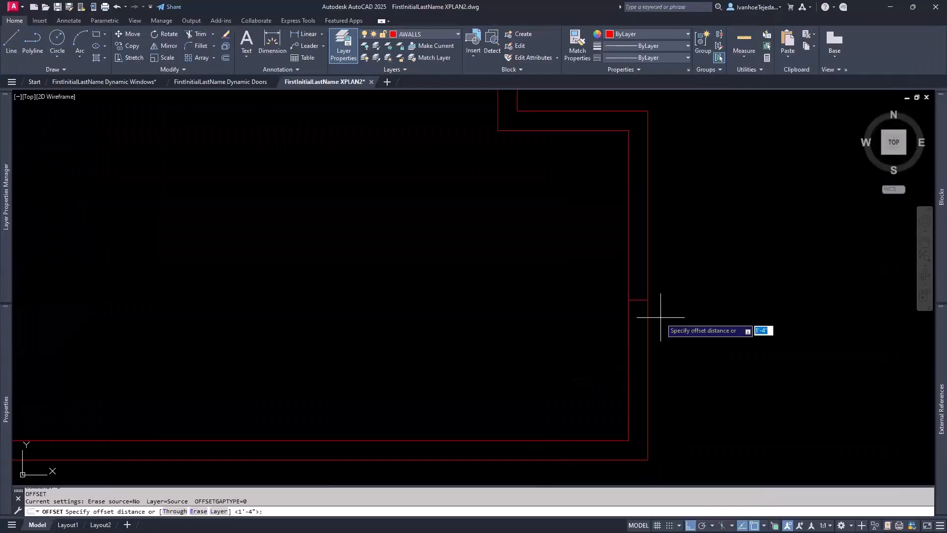
text(1'6)
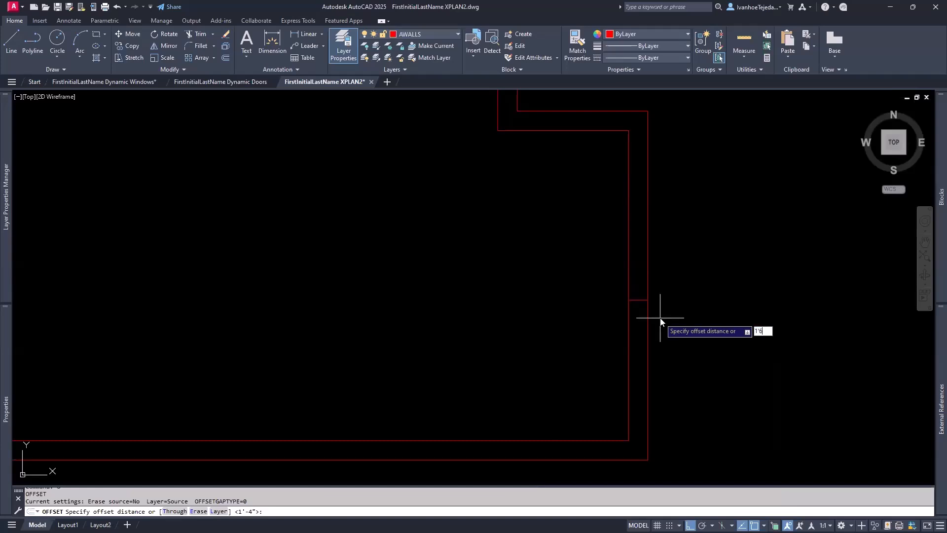
key(Return)
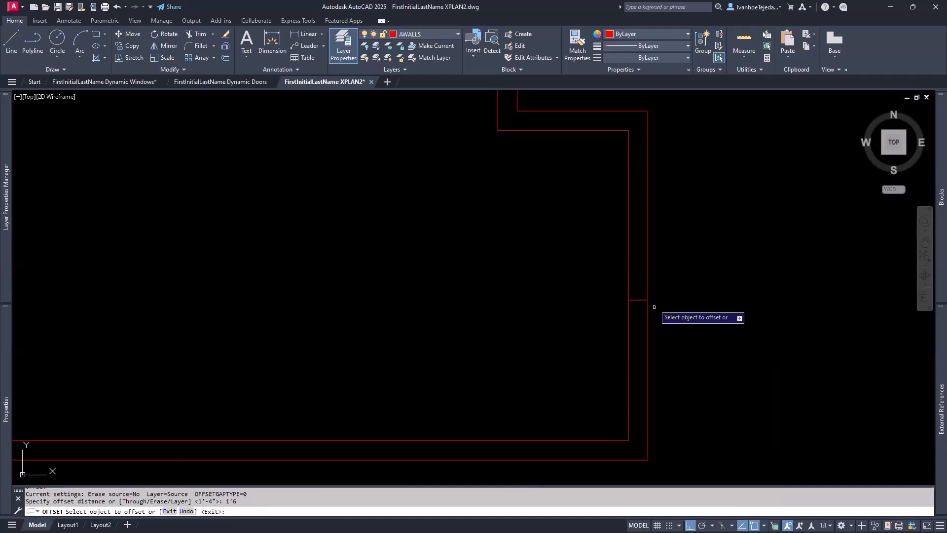
click(641, 300)
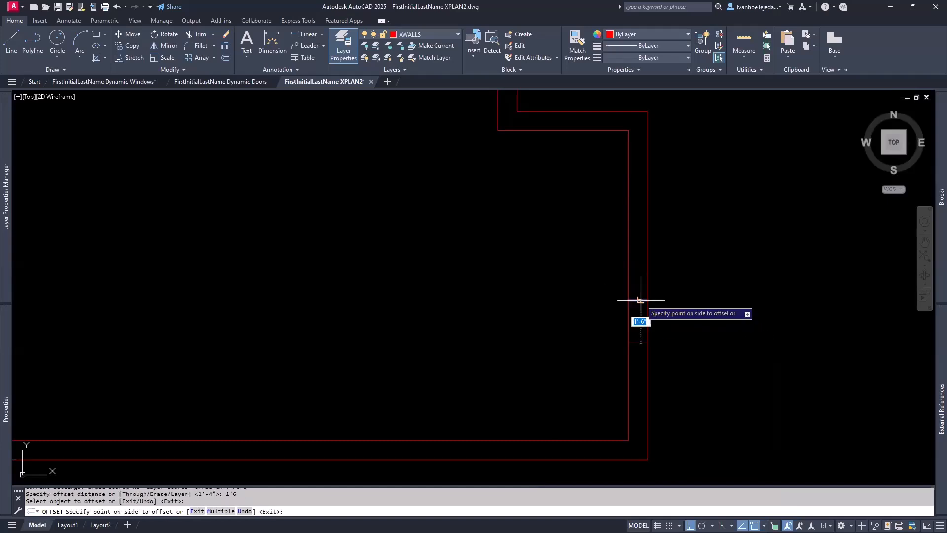
click(574, 249)
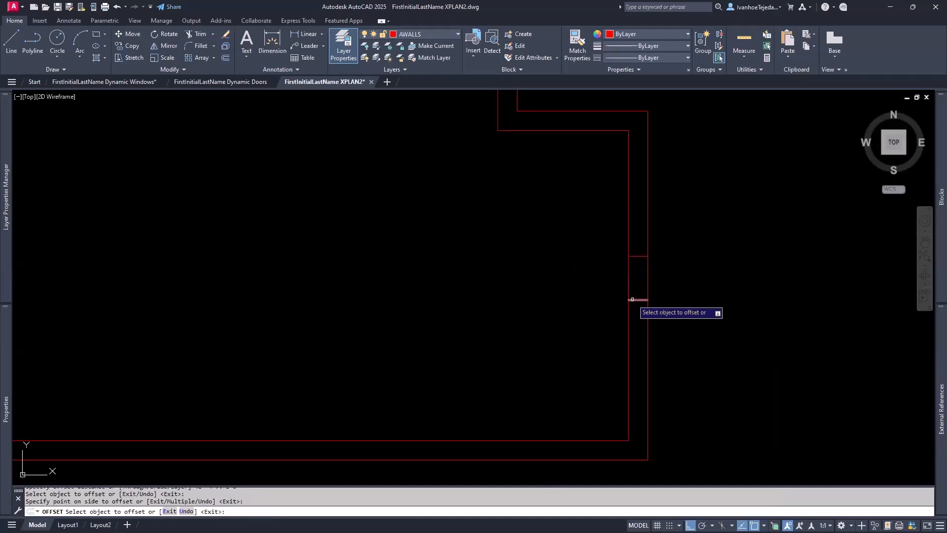
click(638, 299)
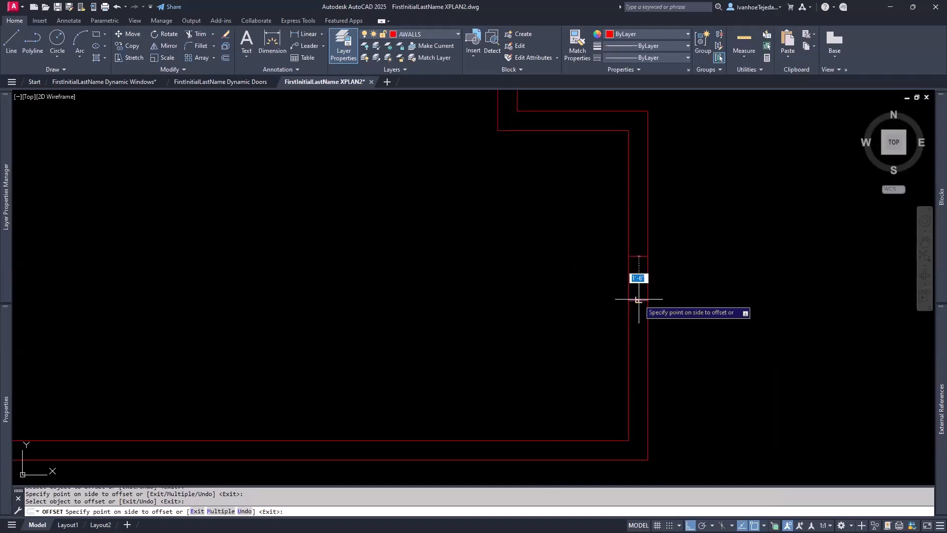
click(588, 368)
key(Return)
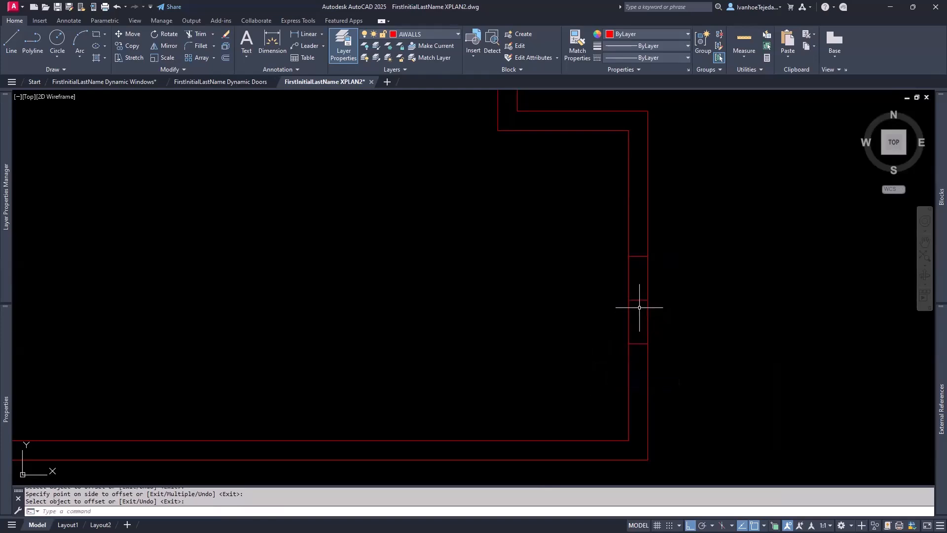
Step: Delete the kitchen window's centerline and trim both east wall lines between the two offset lines to open the window
click(639, 300)
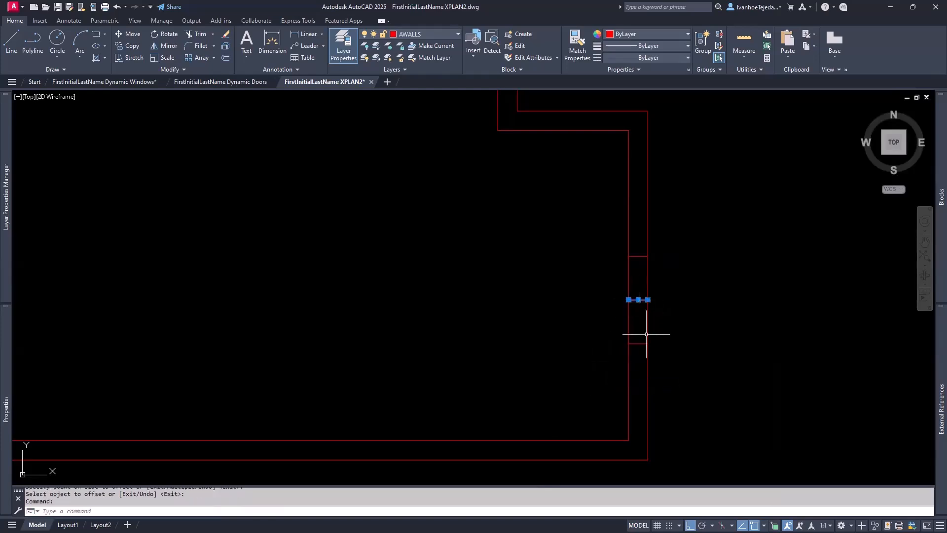
key(Delete)
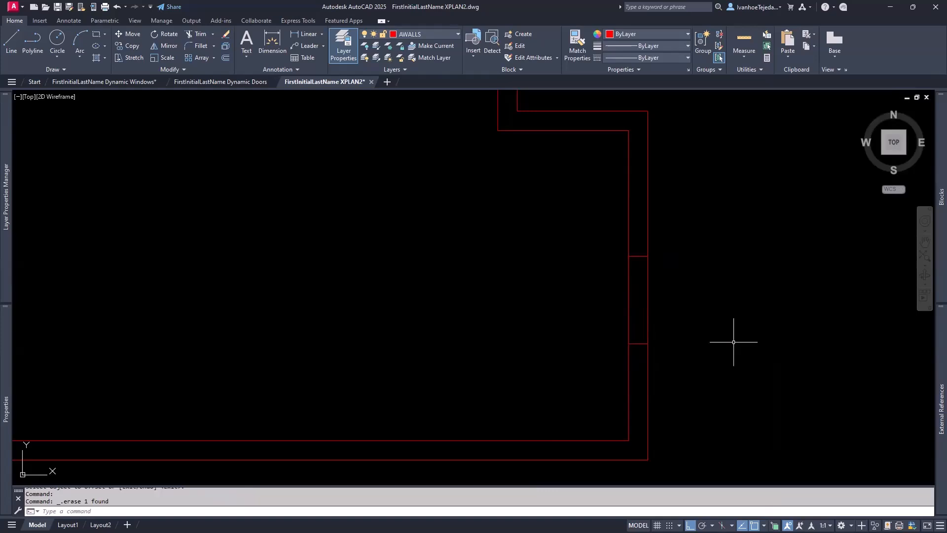
text(tr)
key(Return)
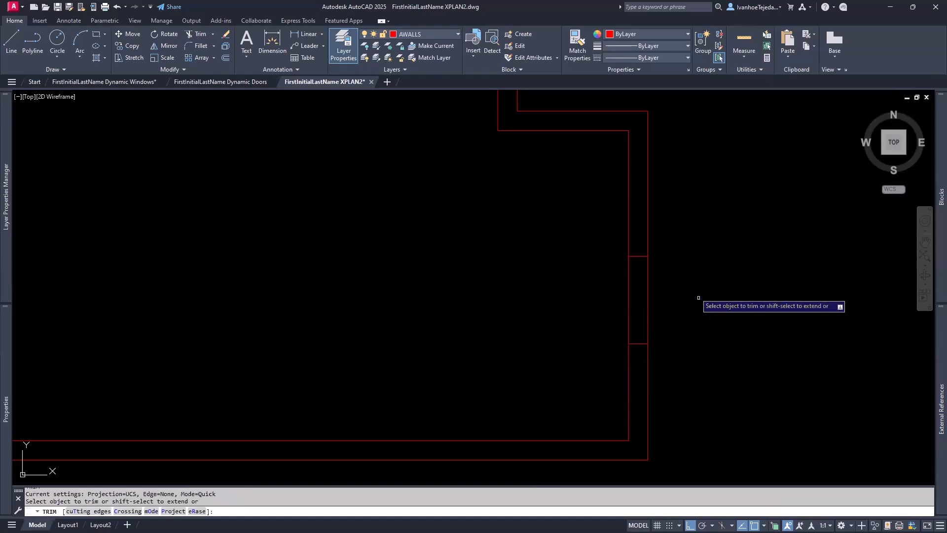
click(669, 271)
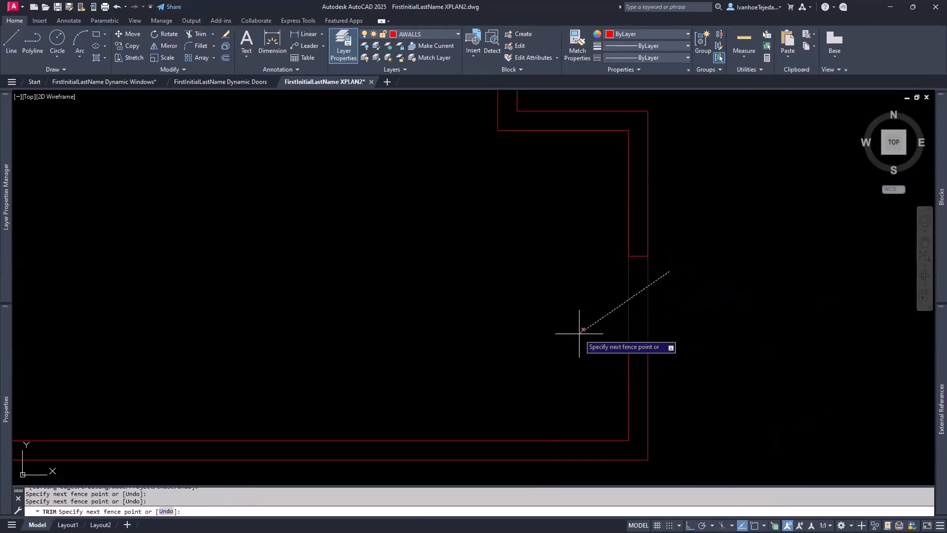
key(Return)
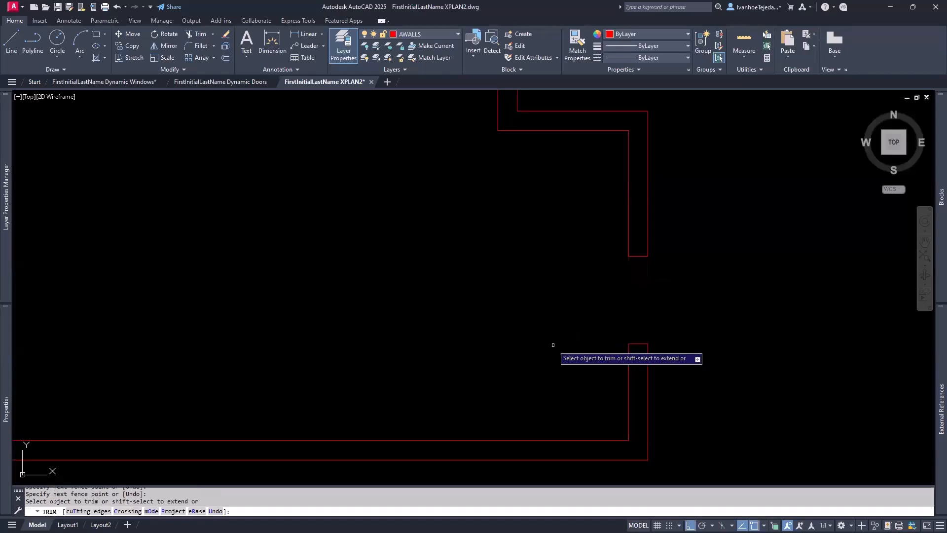
key(Return)
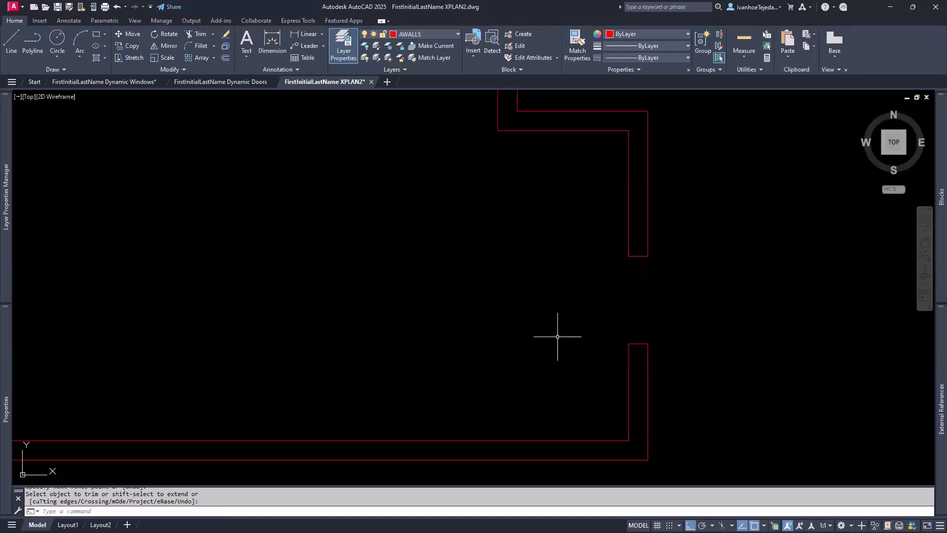
Step: Check the east exterior door's width and wall clearance on the second page of XPLAN Sp25.pdf
scroll(577, 247, down, 2)
middle_drag(516, 252, 633, 429)
scroll(665, 293, up, 4)
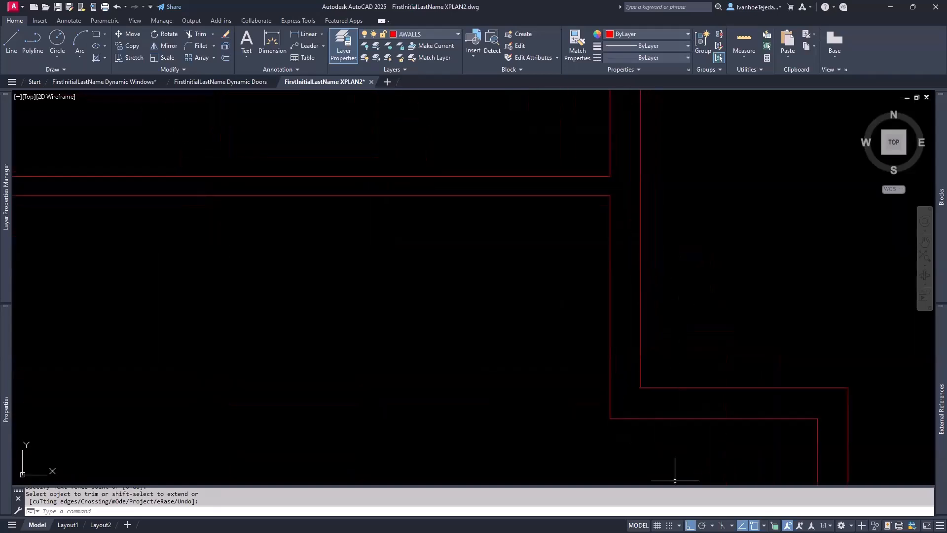
key(alt+Tab)
drag(577, 302, 596, 334)
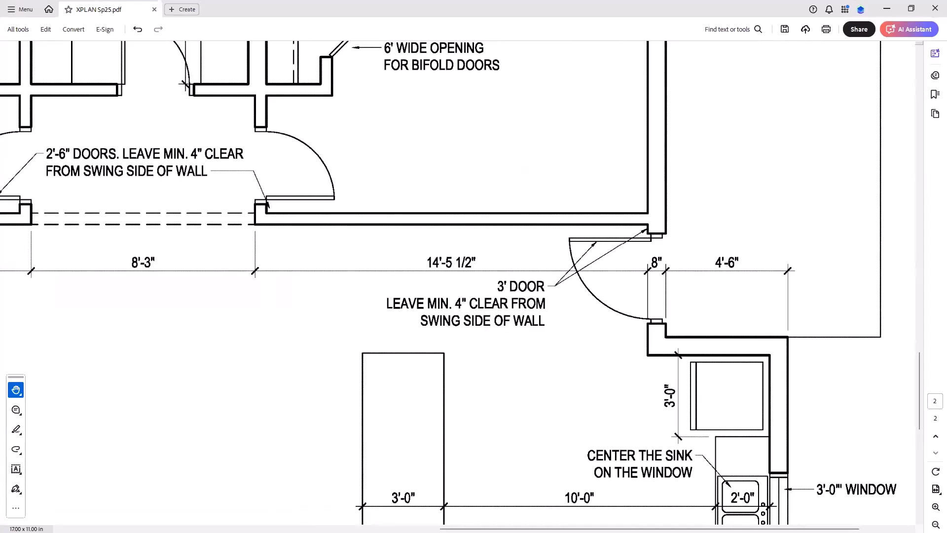
Step: In AutoCAD, draw a line across the 8" east wall, 4" south of its inner corner with the interior wall's south face
key(alt+Tab)
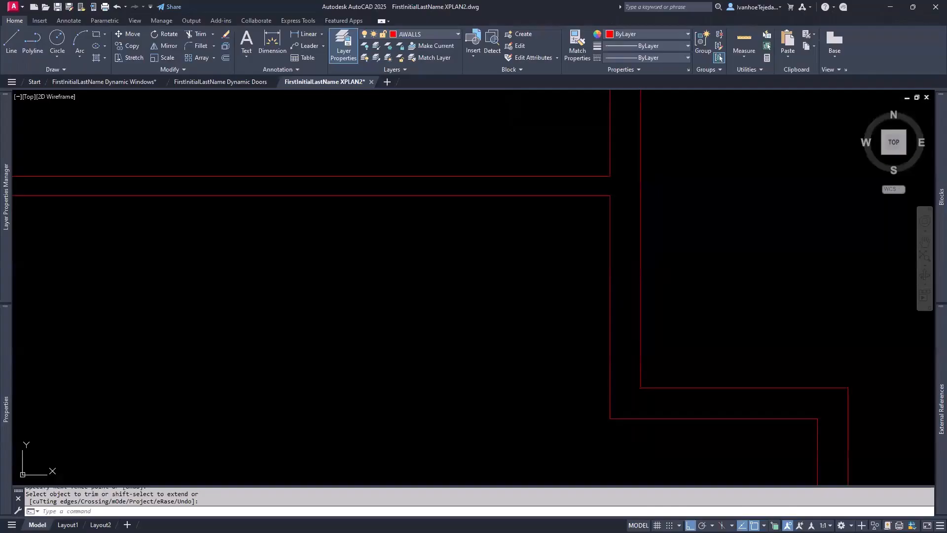
text(L)
key(Return)
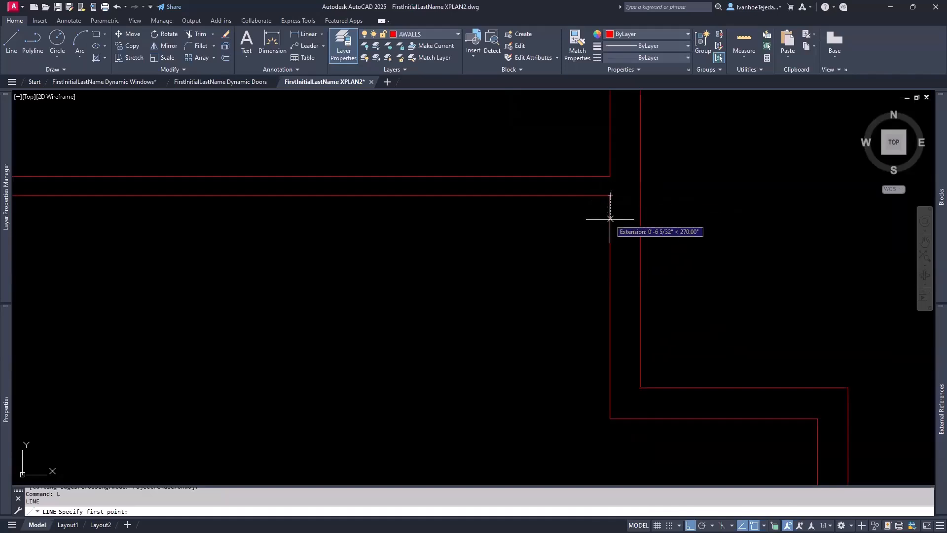
text(4)
key(Return)
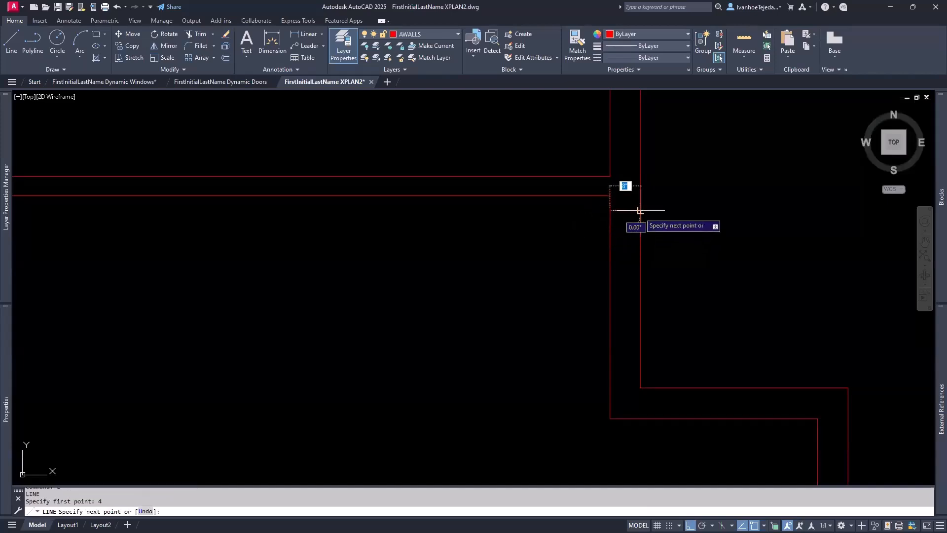
click(640, 211)
key(Return)
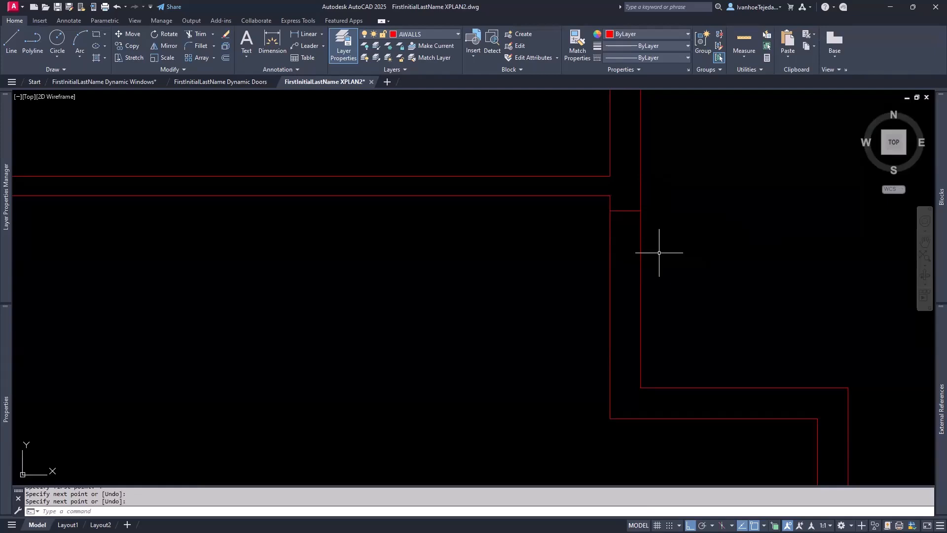
Step: Offset the door's north jamb line 3'-4" to the south to mark the other side of the opening
text(o)
key(Return)
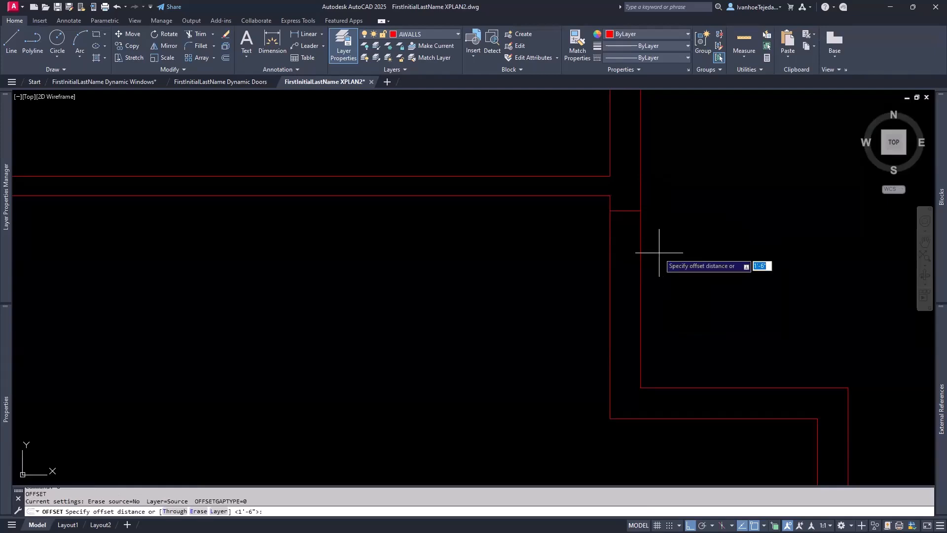
text(3'4)
key(Return)
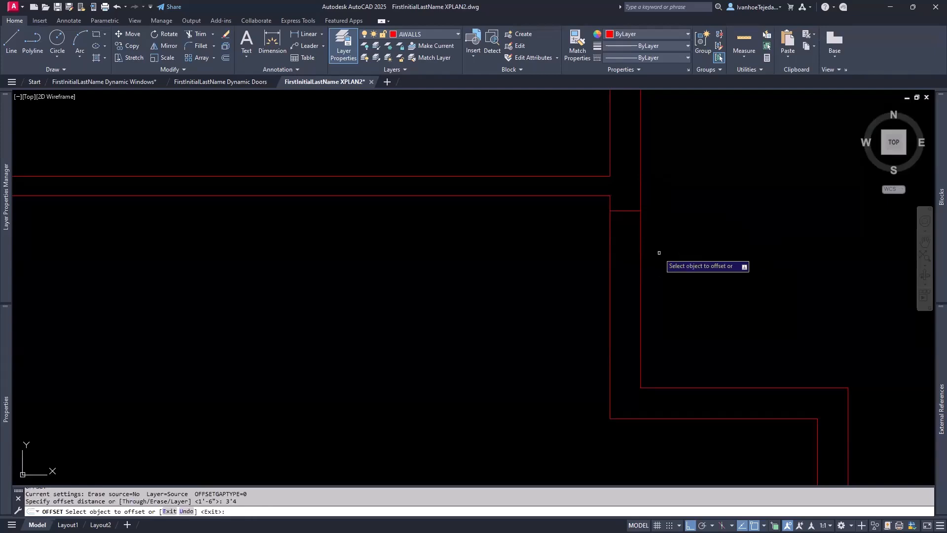
click(627, 211)
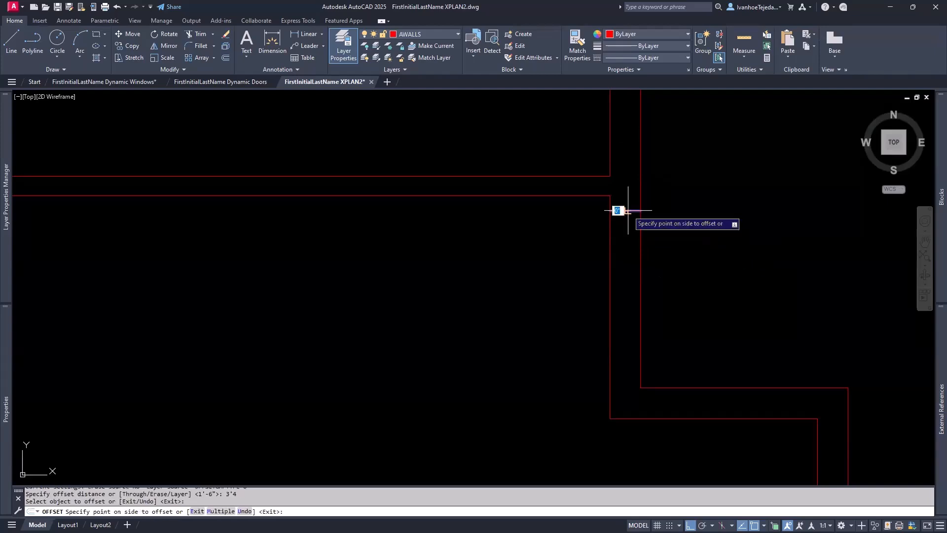
click(626, 298)
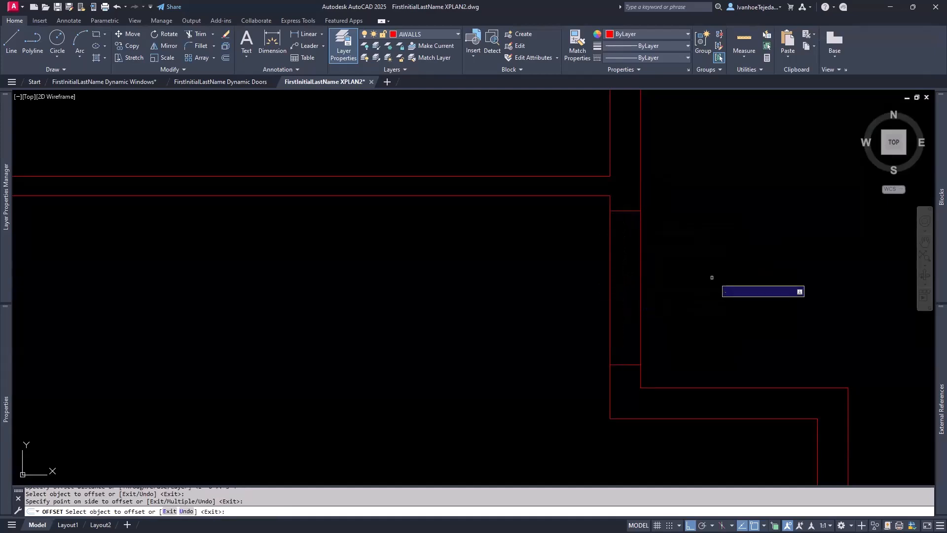
key(Return)
Step: Trim both east wall lines between the two jamb lines to cut the exterior door opening
text(tr)
key(Return)
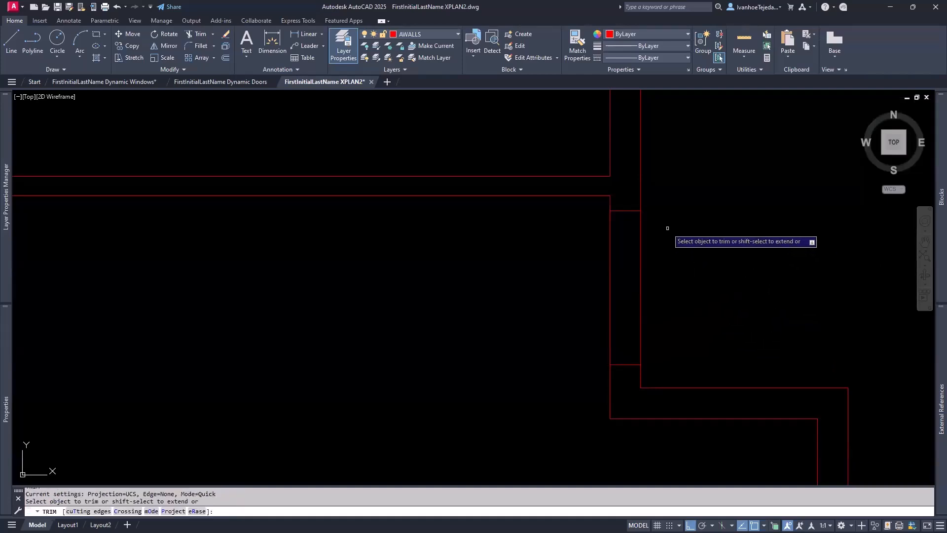
click(668, 227)
click(569, 308)
key(Return)
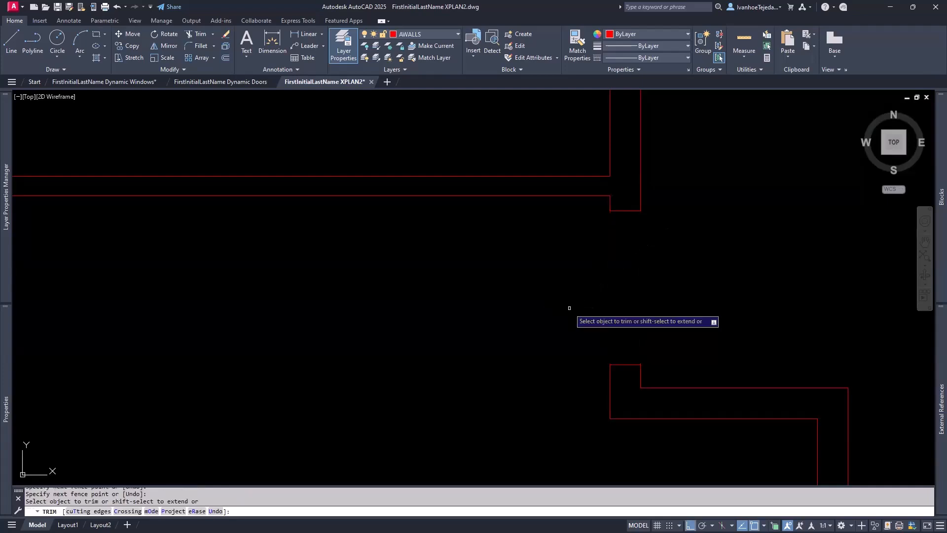
key(Return)
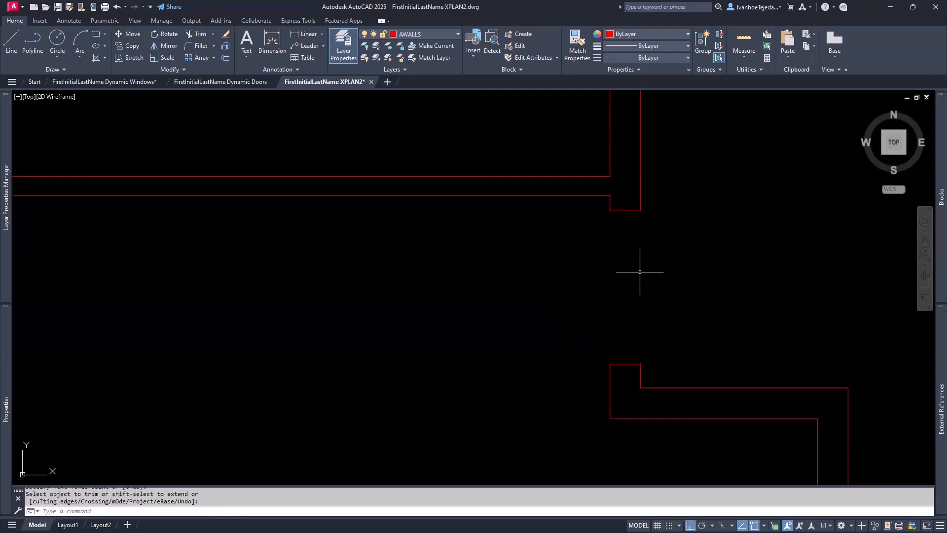
Step: Zoom to the drawing extents and review the door and window openings across the whole floor plan
text(z)
key(Return)
scroll(646, 263, down, 4)
text(e)
key(Return)
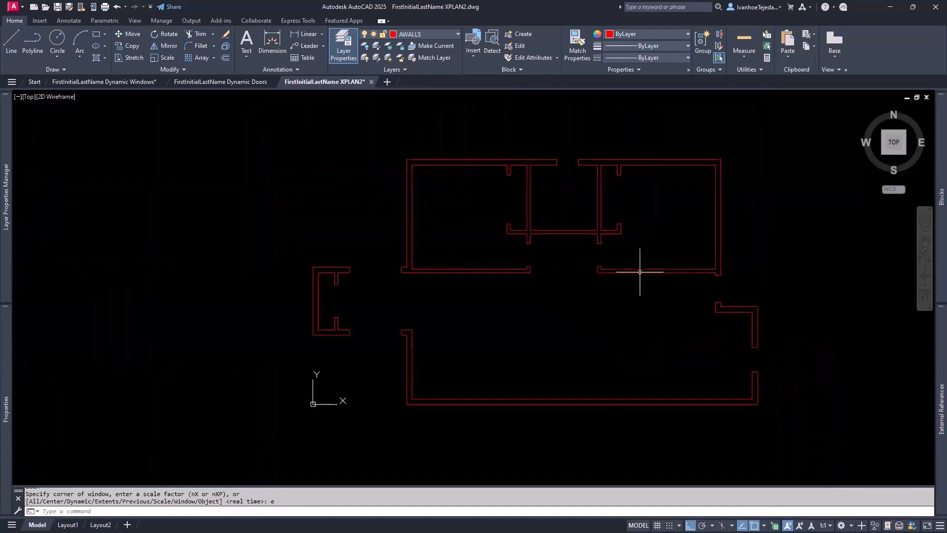
middle_drag(600, 285, 572, 304)
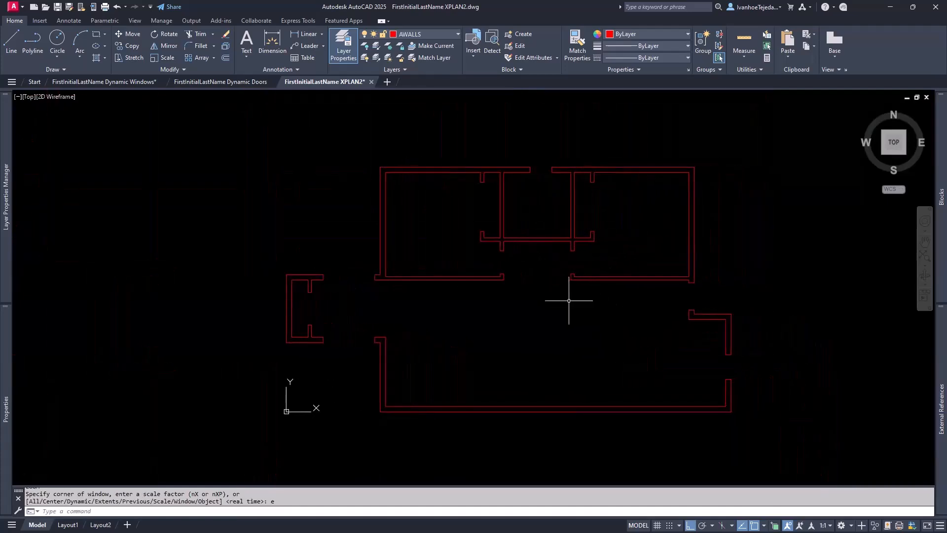